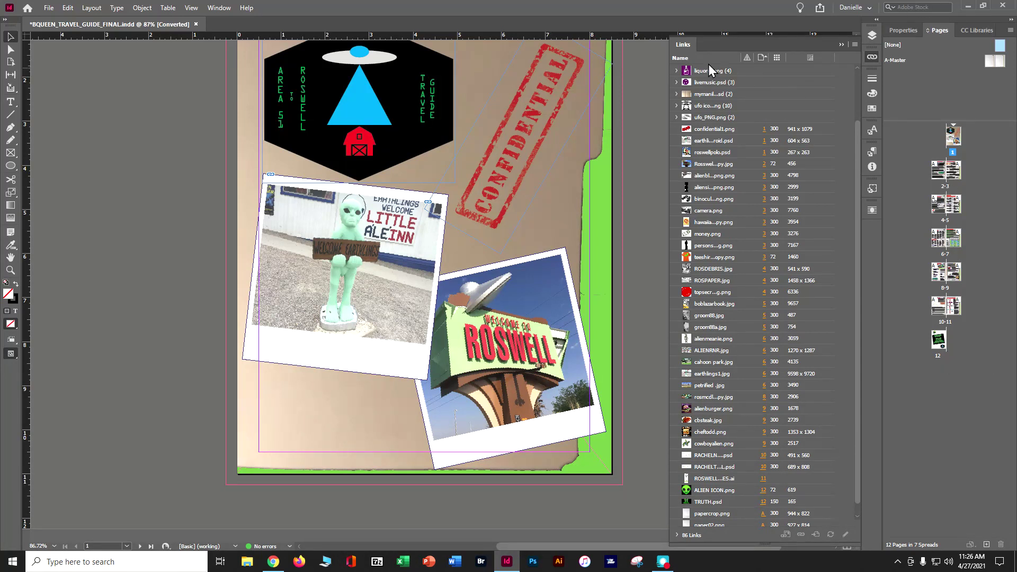
Put away the links list and show the paragraph styles for the "What You'll Need" page with style overrides highlighted.
scroll(638, 213, up, 3)
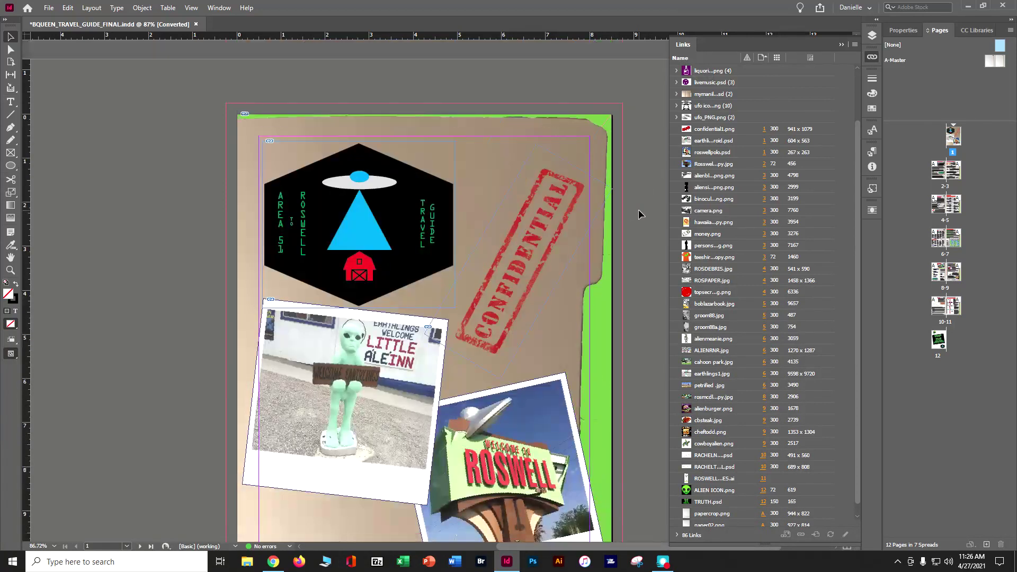
click(841, 44)
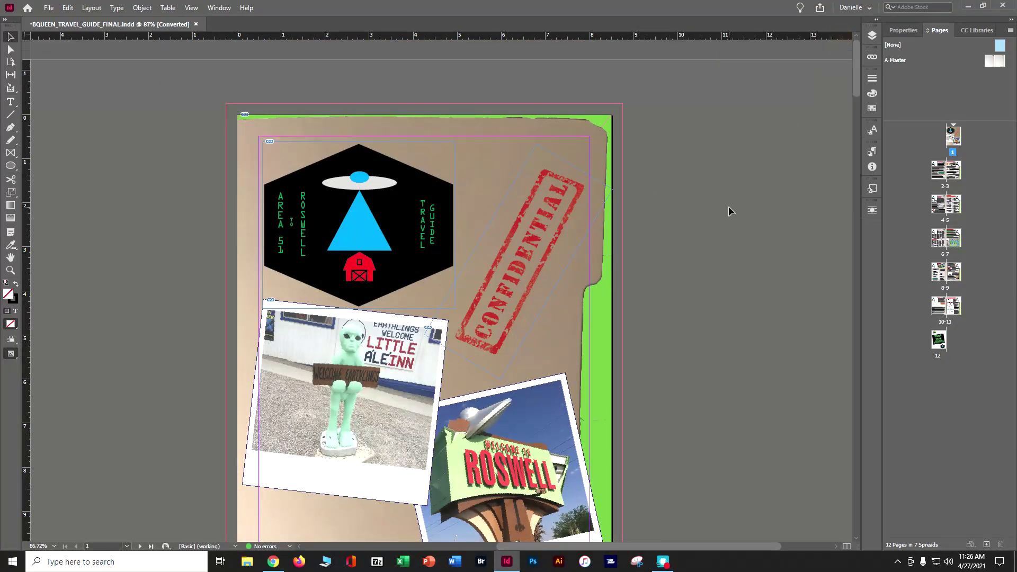
scroll(728, 207, down, 12)
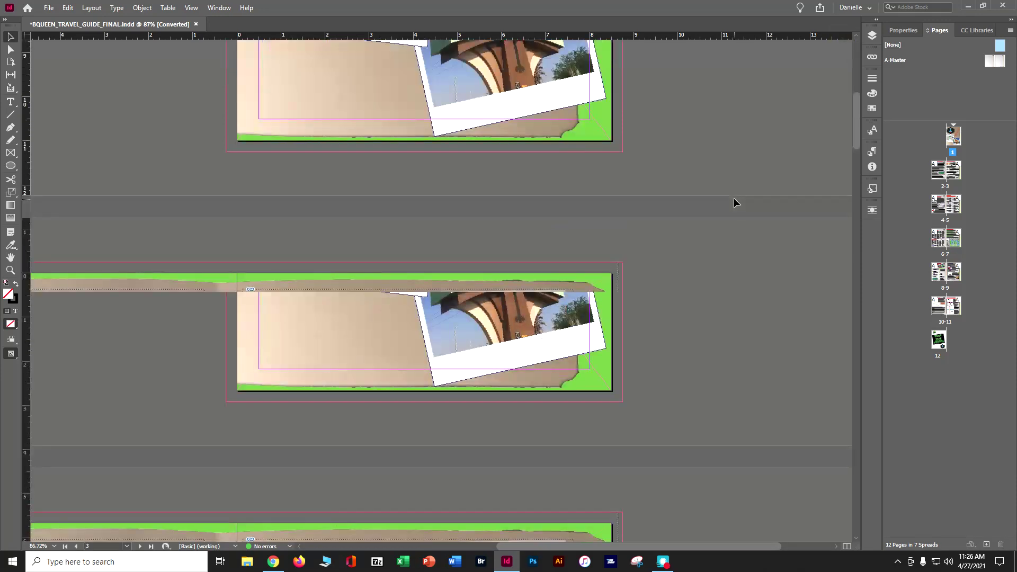
scroll(734, 201, down, 2)
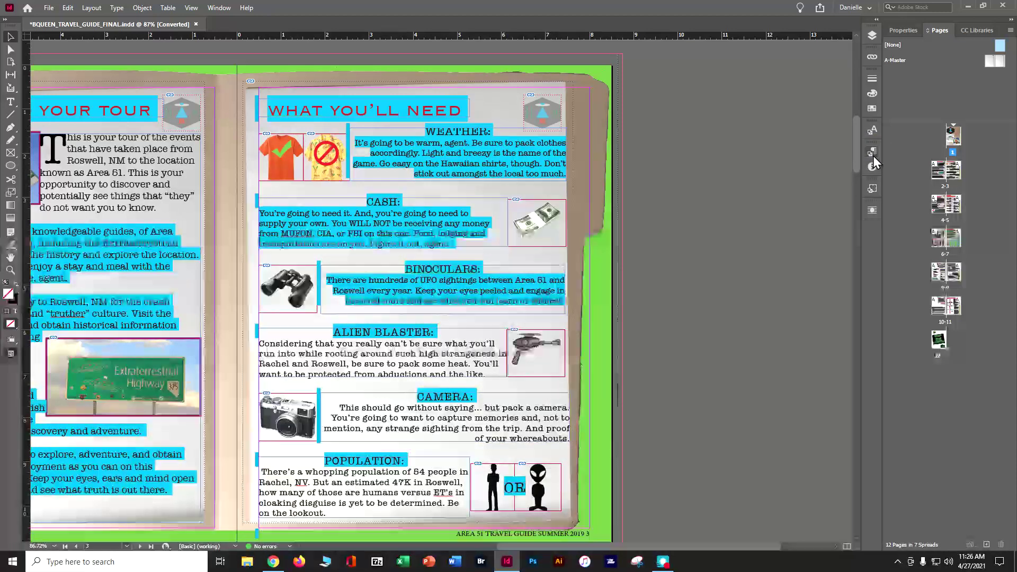
click(873, 151)
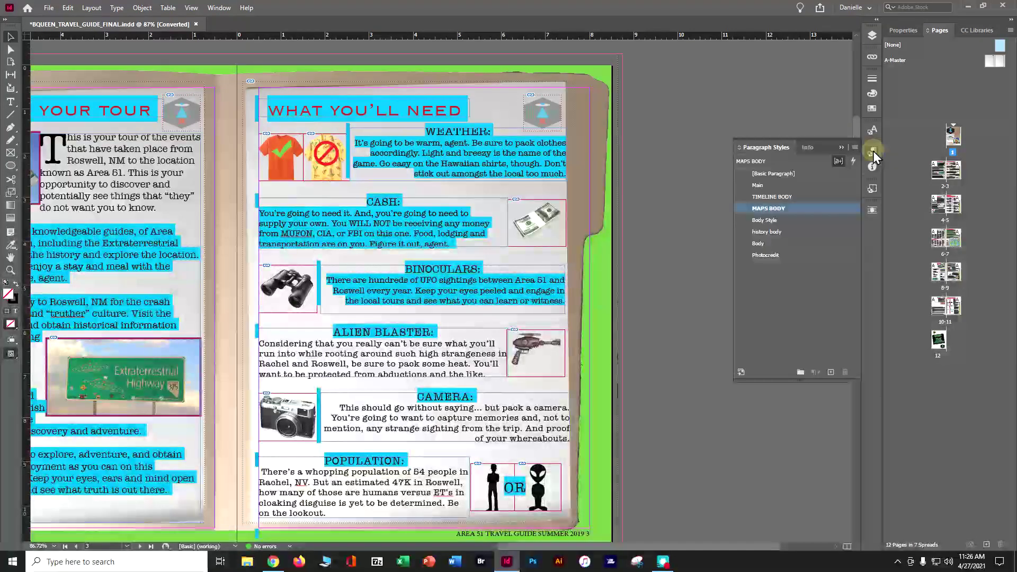
click(839, 162)
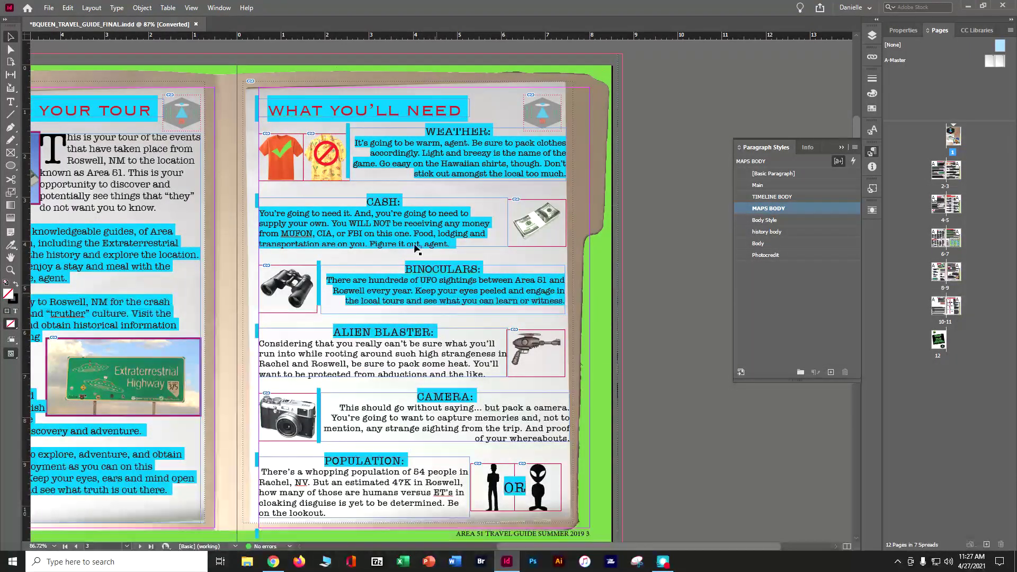
Redefine the [Basic Paragraph] style from the CASH text on page 3.
click(10, 102)
click(392, 204)
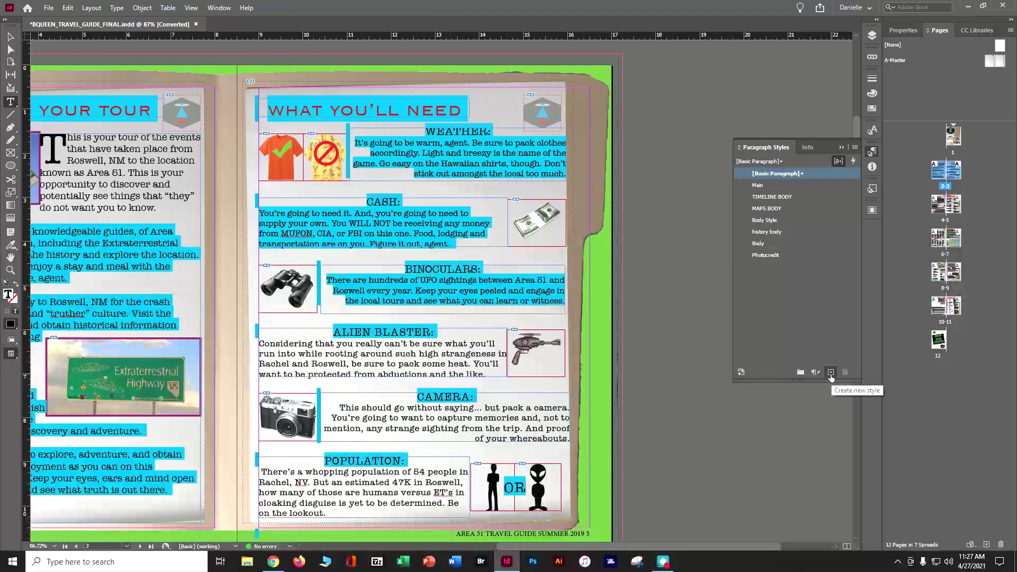
right_click(797, 175)
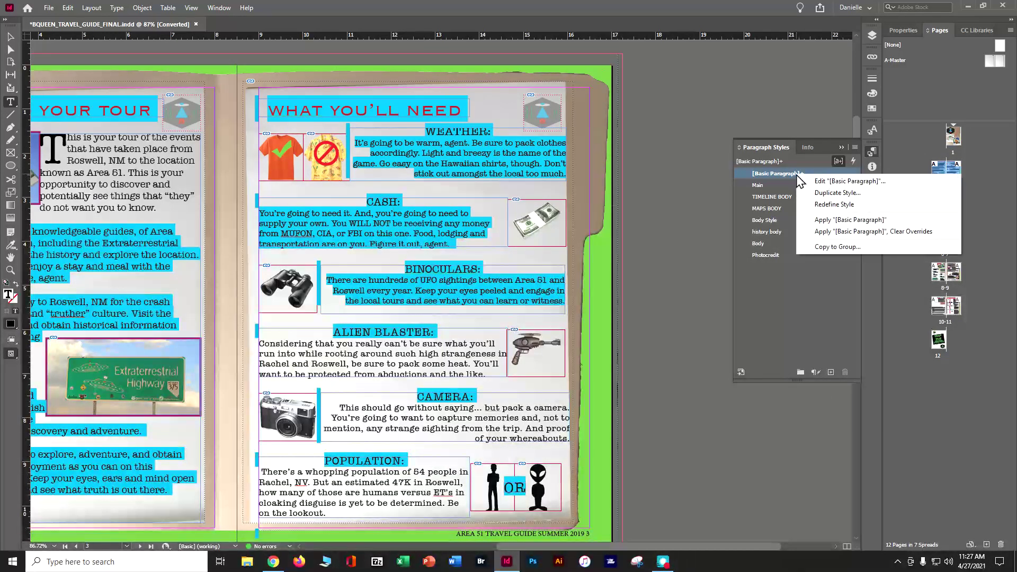
click(826, 204)
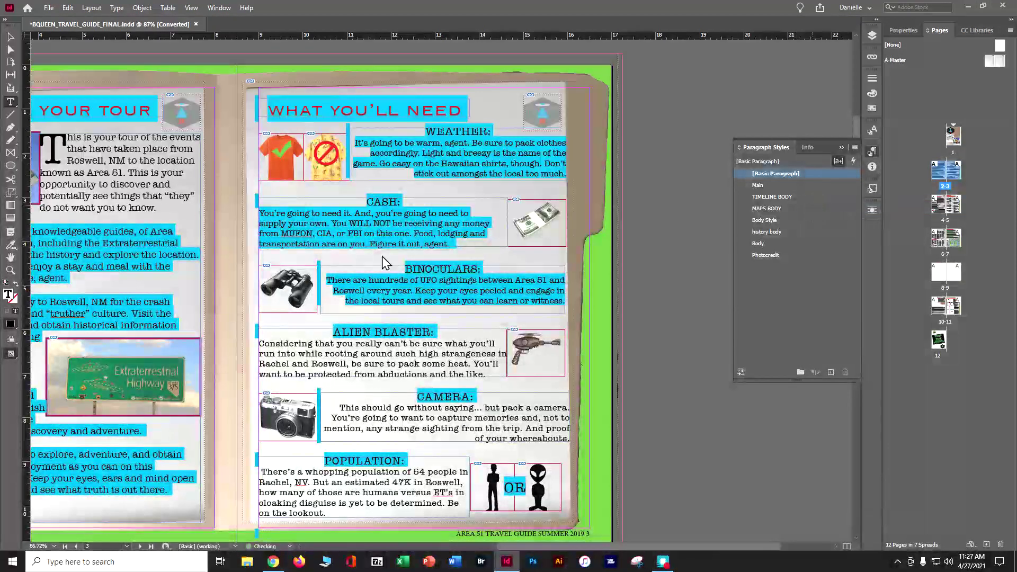
click(847, 405)
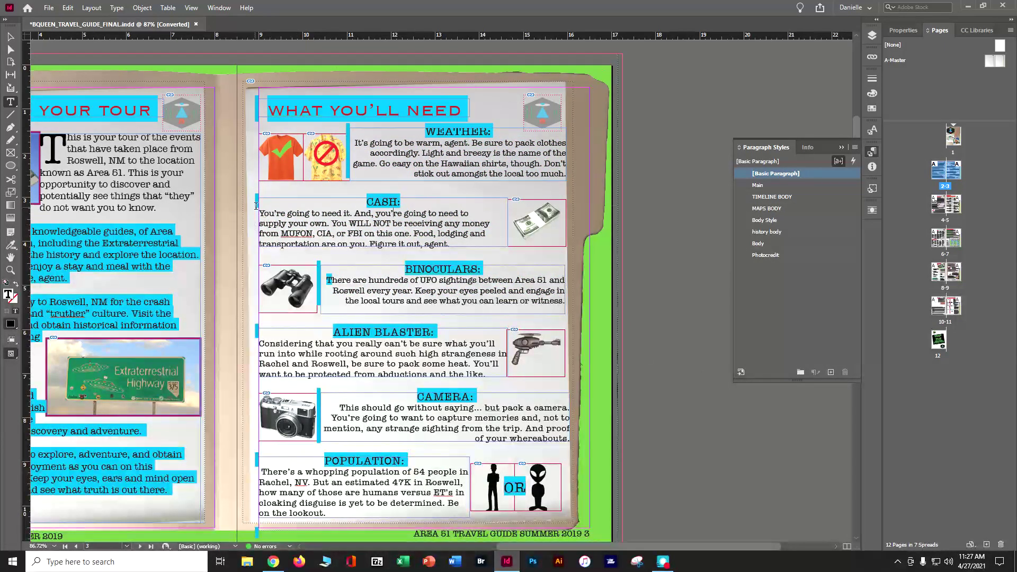
Apply the paragraph style Body Style to the paragraph under the CASH heading on page 3.
drag(259, 211, 451, 245)
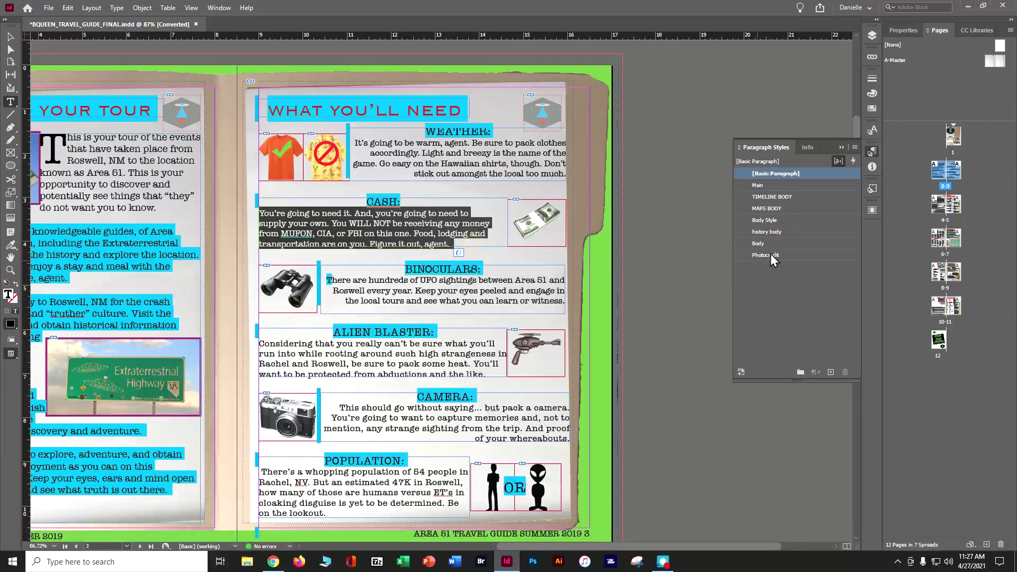
click(767, 220)
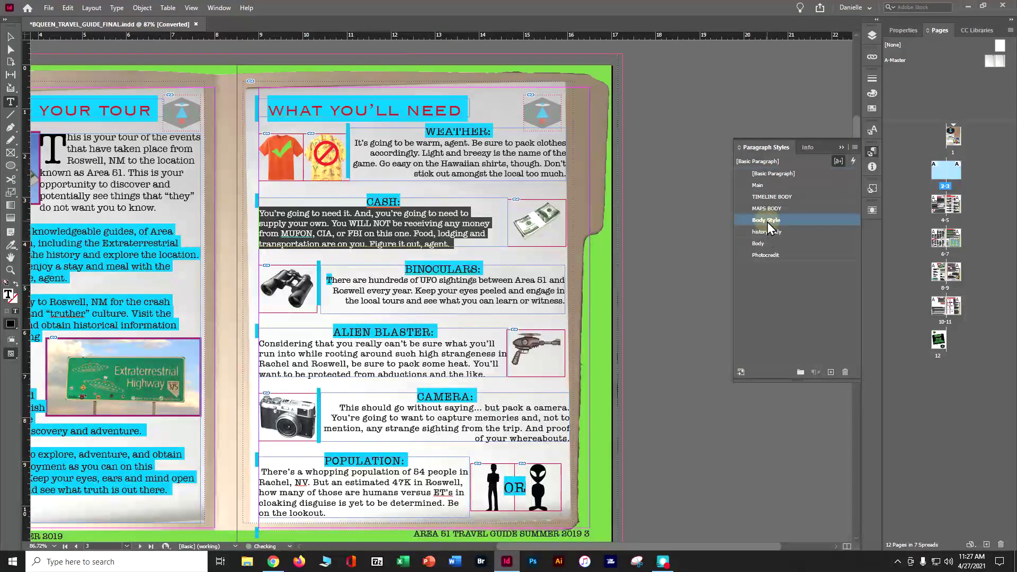
click(510, 259)
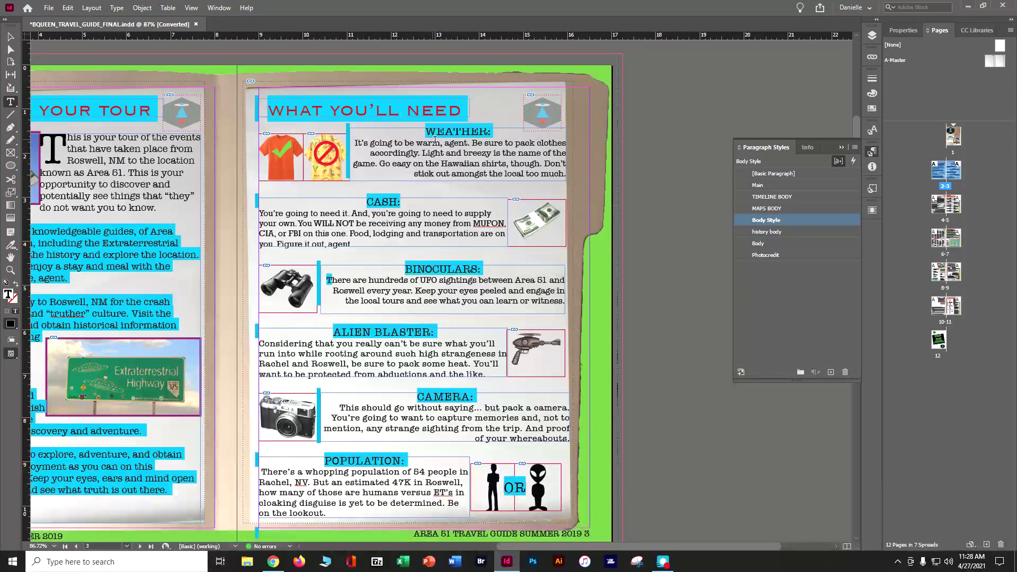
Check the paragraph style of the BINOCULARS heading and turn off the style override highlighting.
click(424, 267)
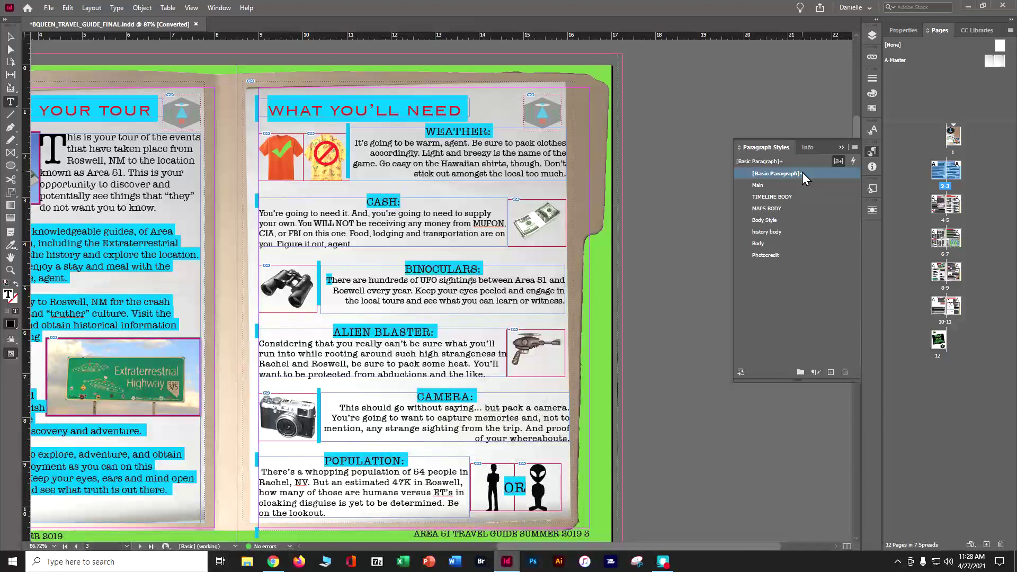
click(838, 162)
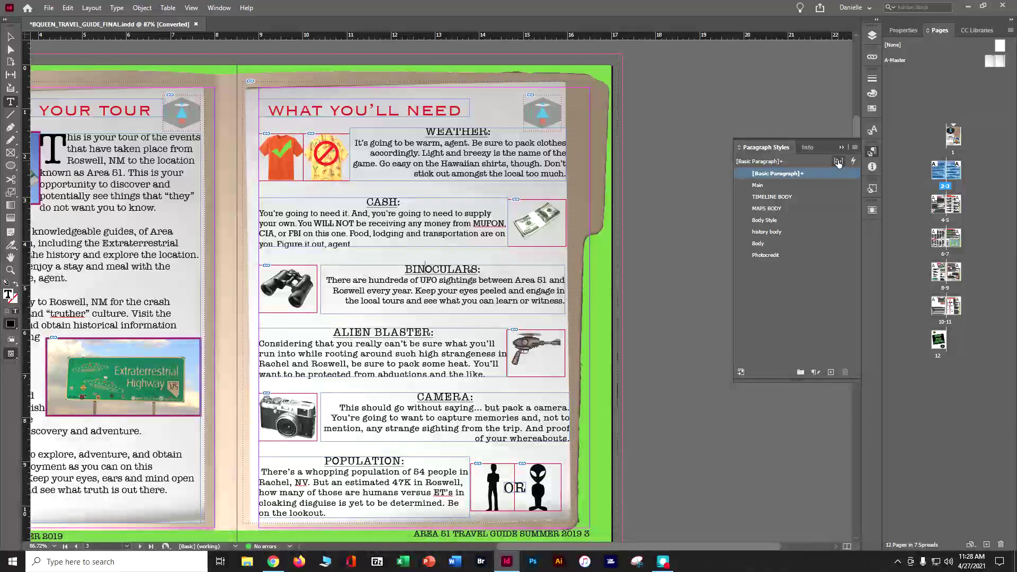
click(838, 163)
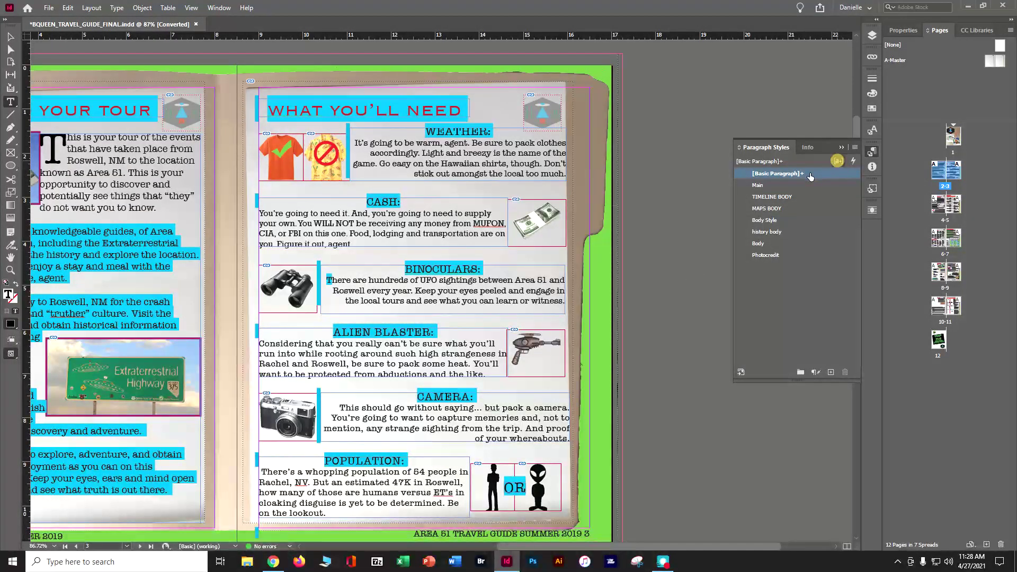
Turn off Dynamic Spelling for the document and deselect the text on page 3.
scroll(670, 307, down, 3)
scroll(673, 324, down, 4)
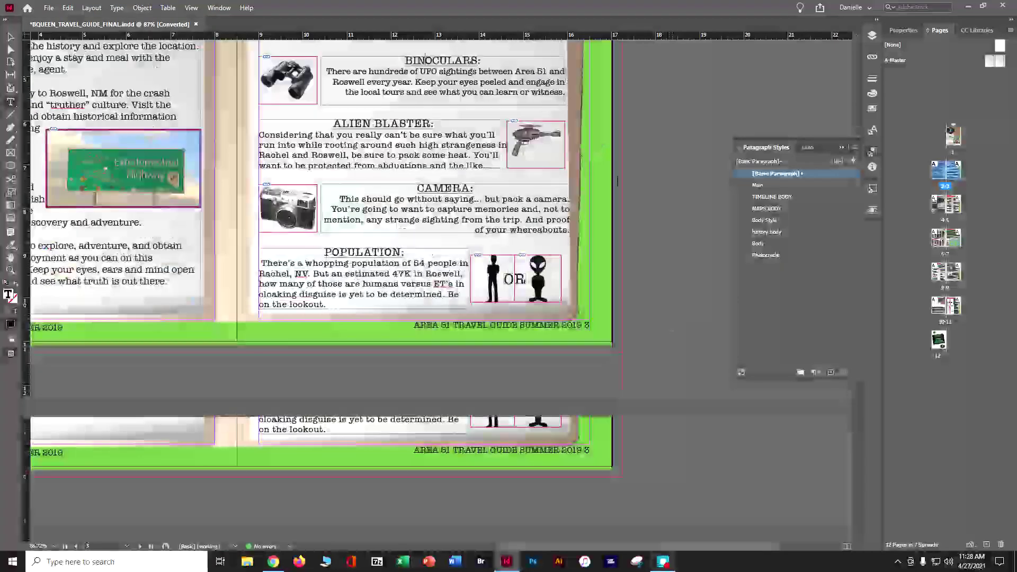
drag(640, 545, 637, 545)
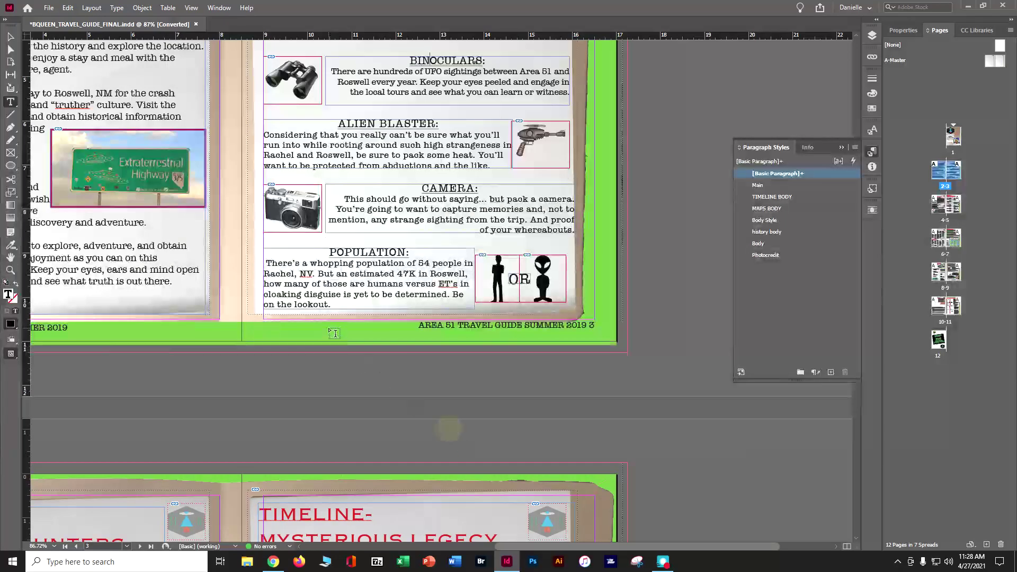
scroll(334, 332, up, 1)
drag(590, 548, 588, 548)
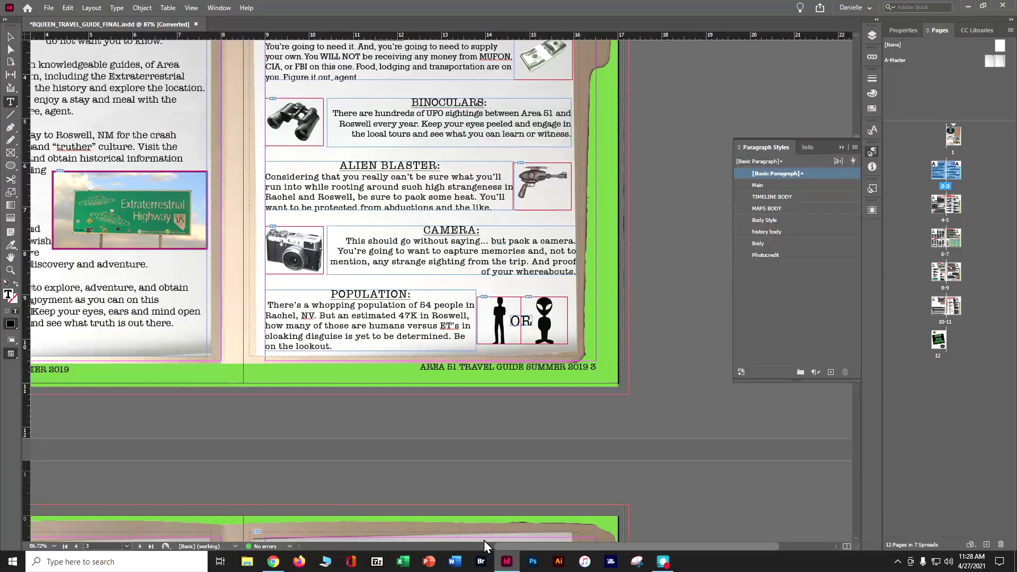
drag(495, 545, 493, 545)
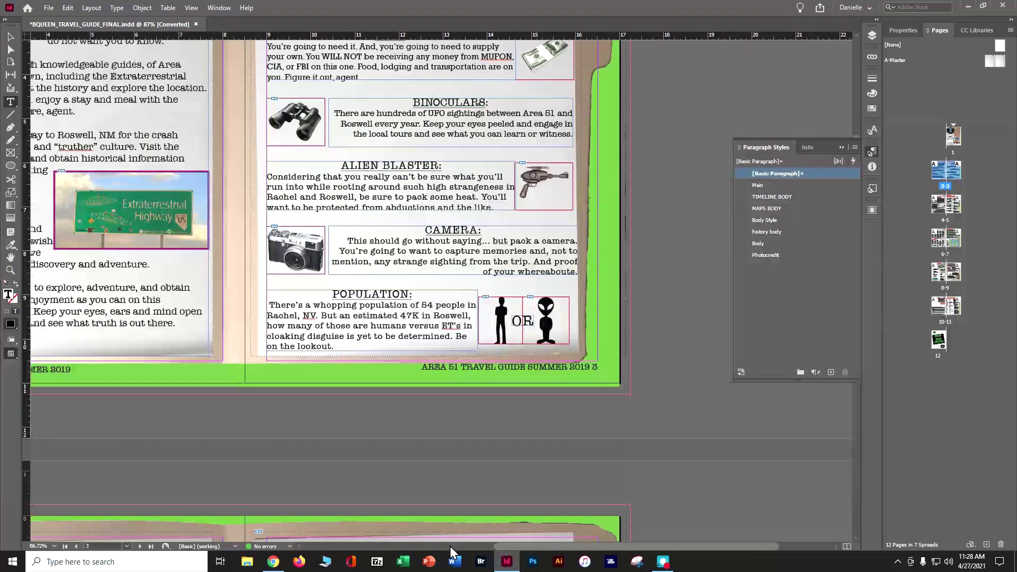
click(68, 7)
mouse_move(99, 313)
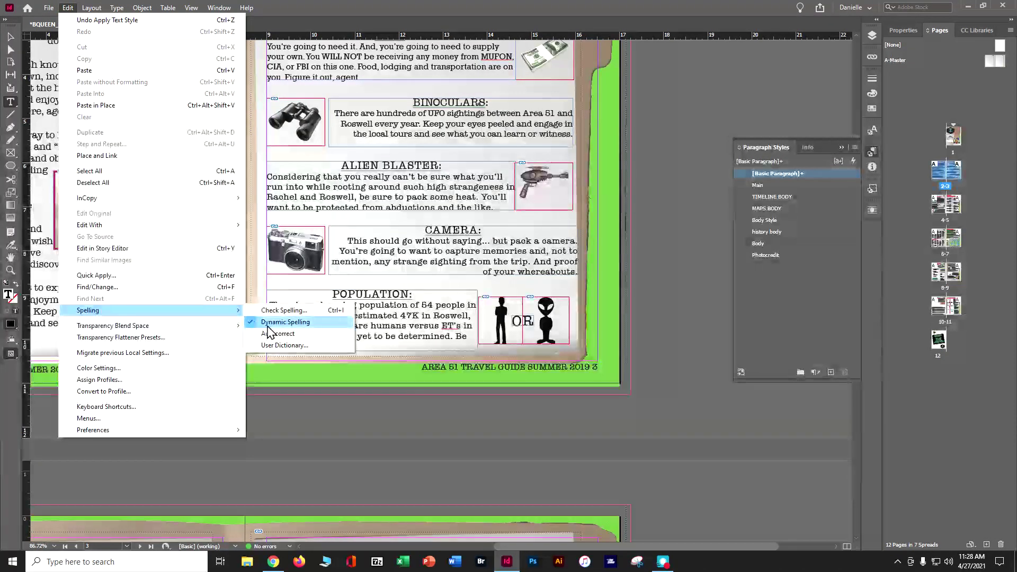
click(268, 325)
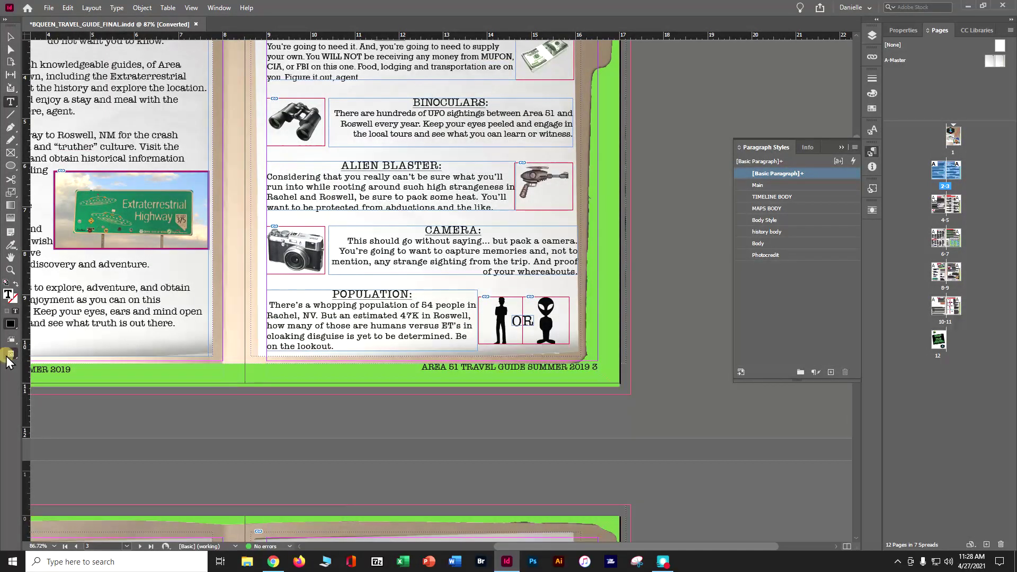
drag(11, 355, 35, 366)
click(617, 324)
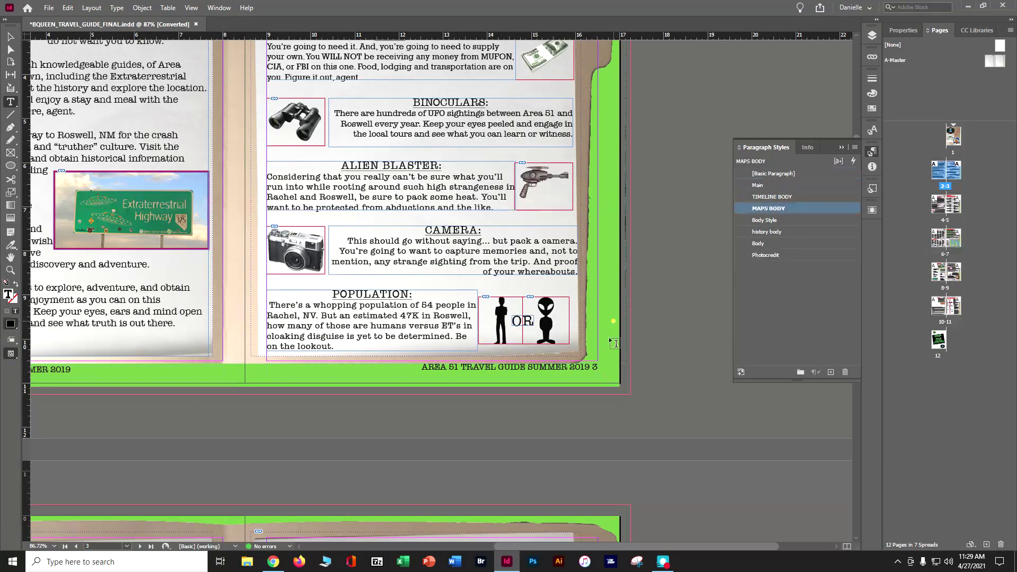
Put away the paragraph styles and switch to the Selection tool at 75% zoom.
scroll(582, 546, left, 1)
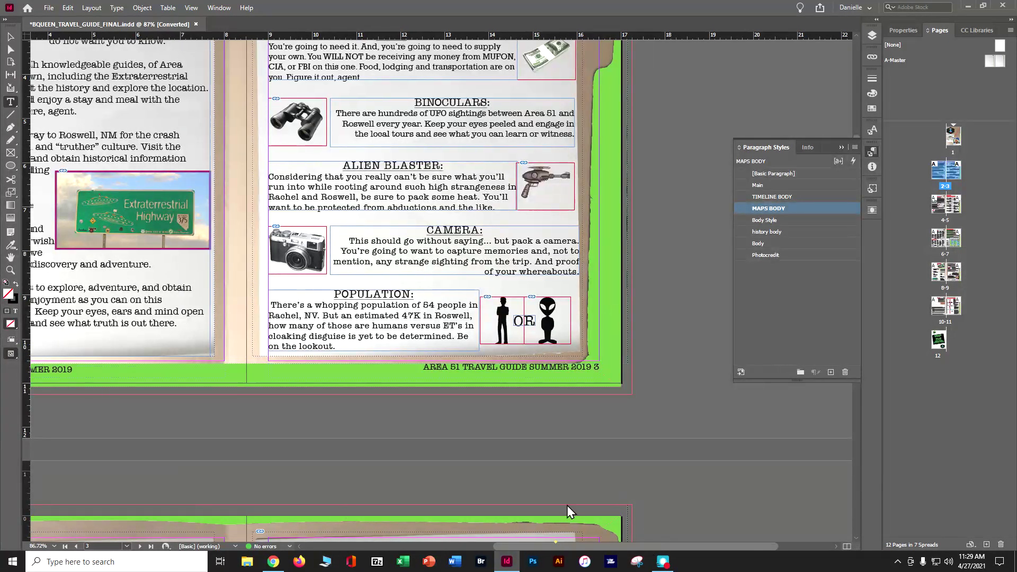
click(839, 148)
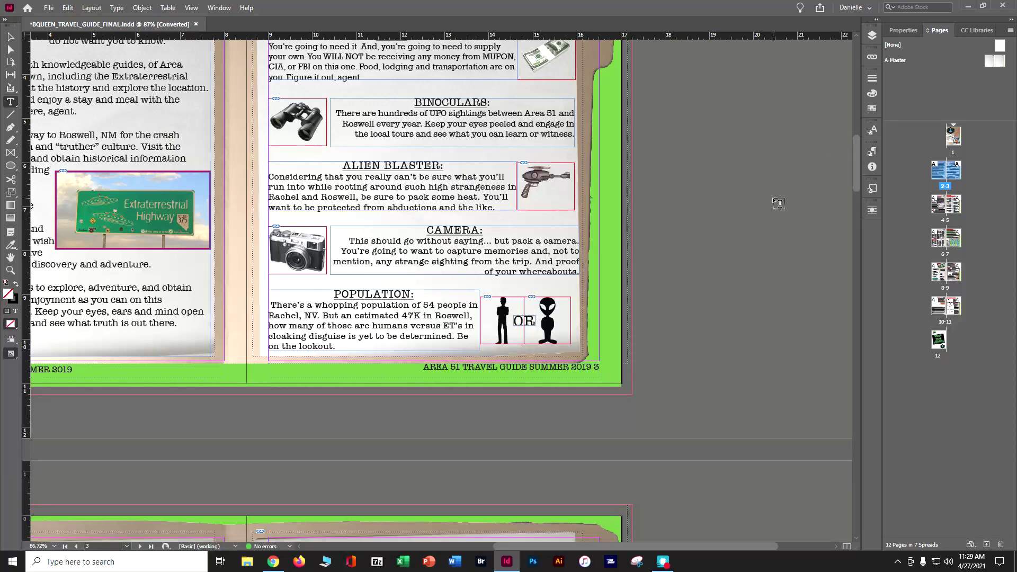
key(ctrl+minus)
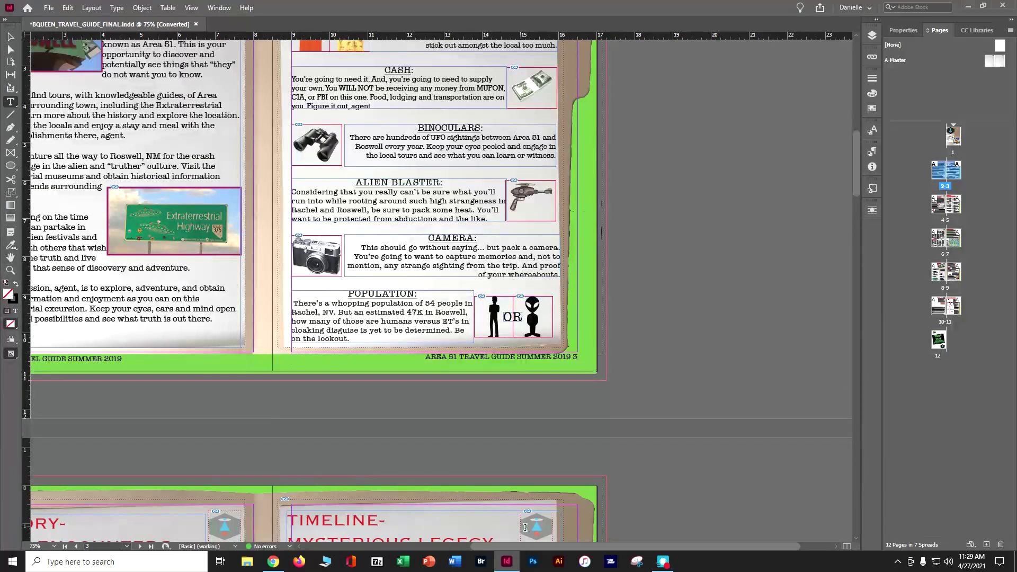
click(10, 36)
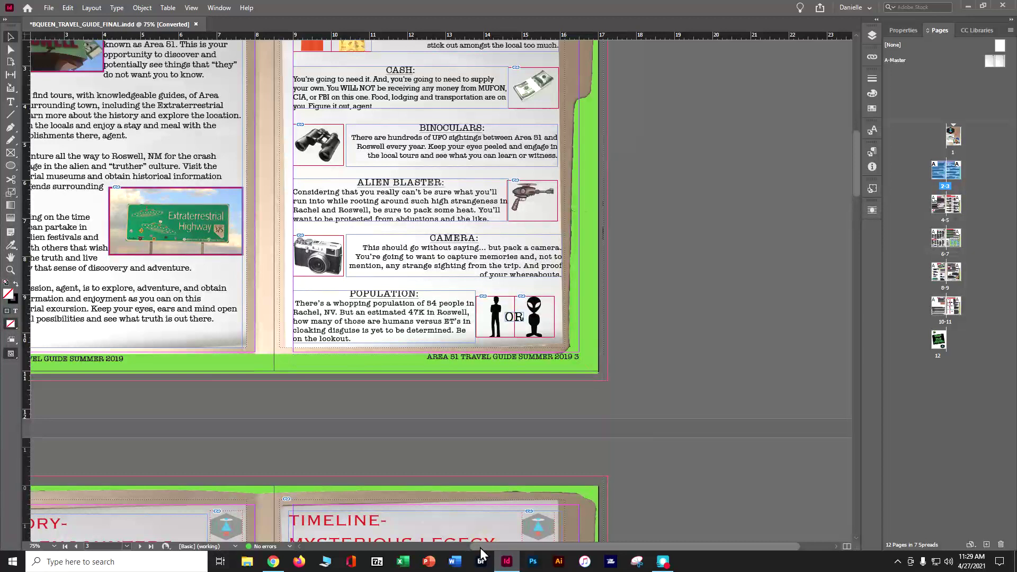
Review the travel guide's spreads from the cover through the back cover and fit page 12 in the window.
scroll(671, 357, up, 1)
scroll(671, 353, up, 10)
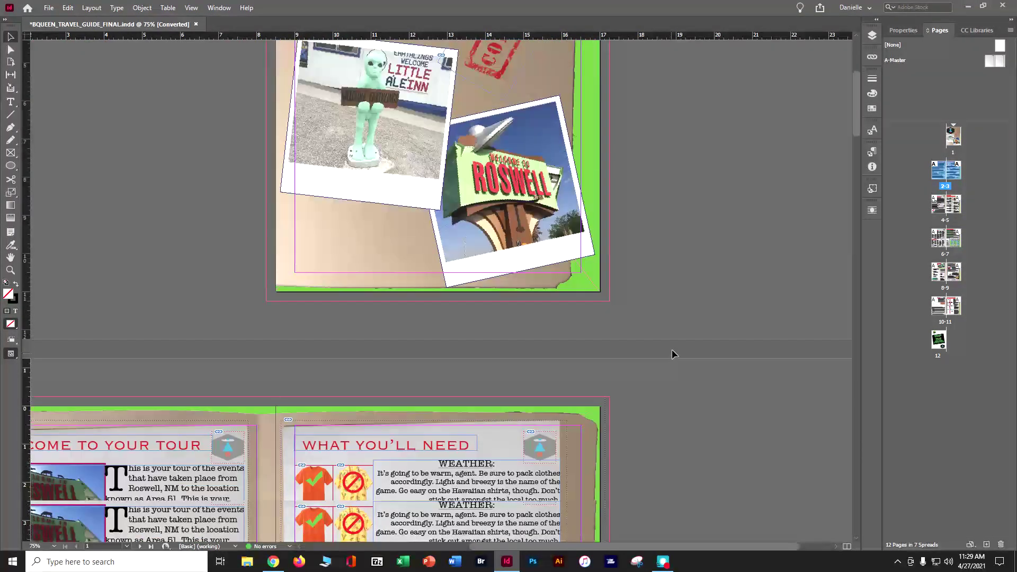
scroll(671, 355, down, 7)
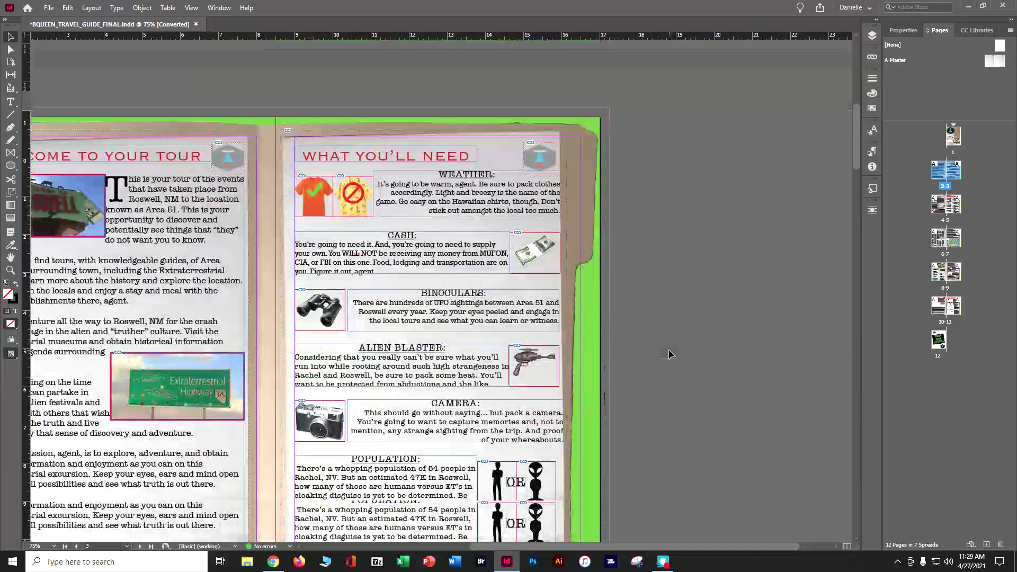
scroll(669, 354, down, 12)
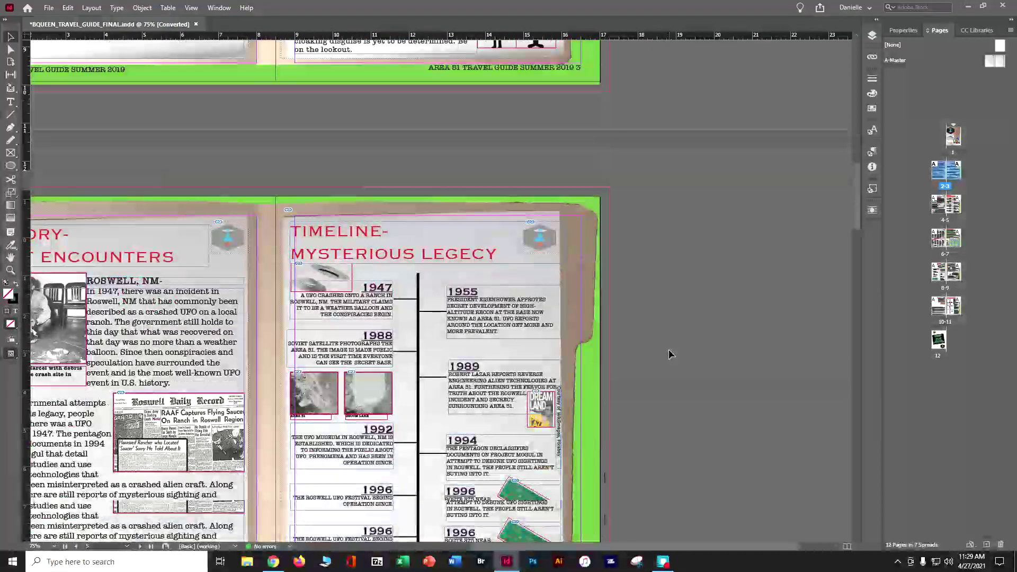
scroll(669, 353, down, 5)
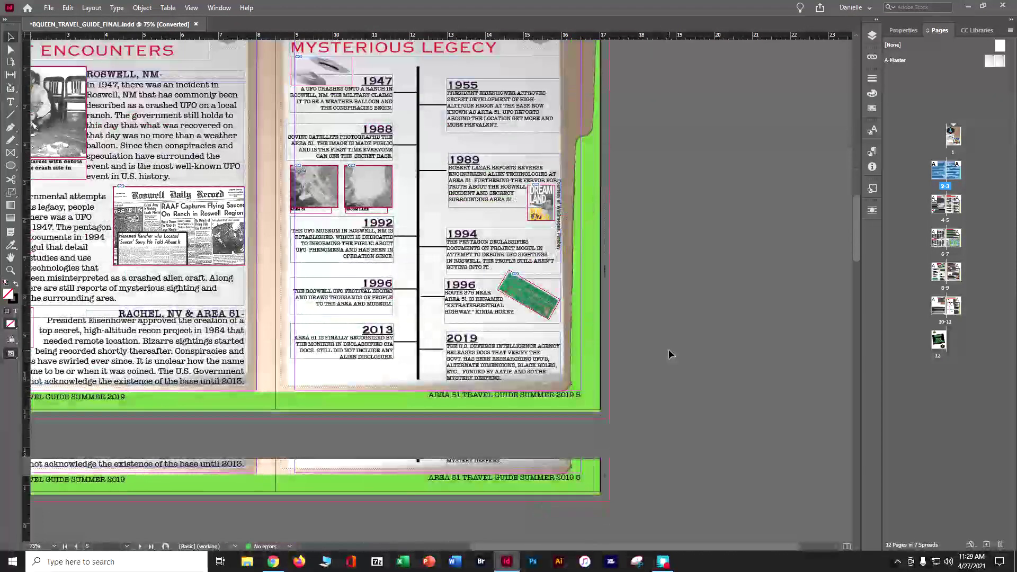
scroll(670, 353, down, 6)
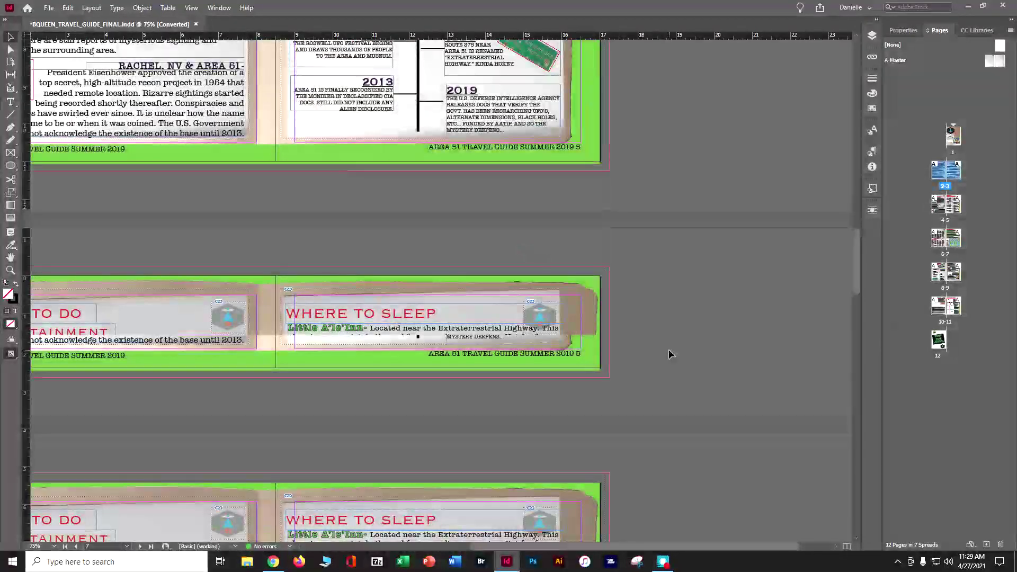
scroll(670, 354, down, 5)
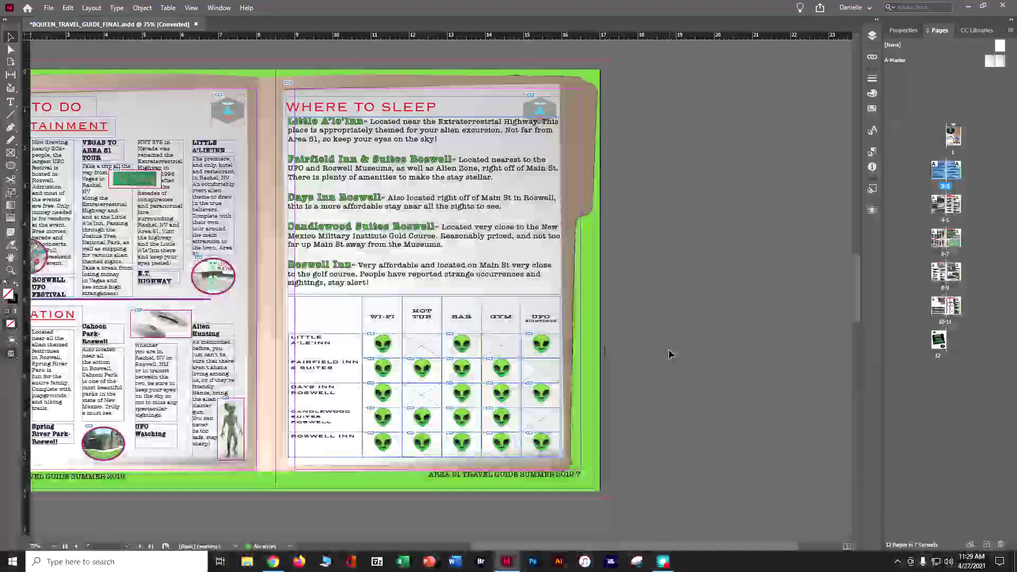
scroll(669, 354, down, 12)
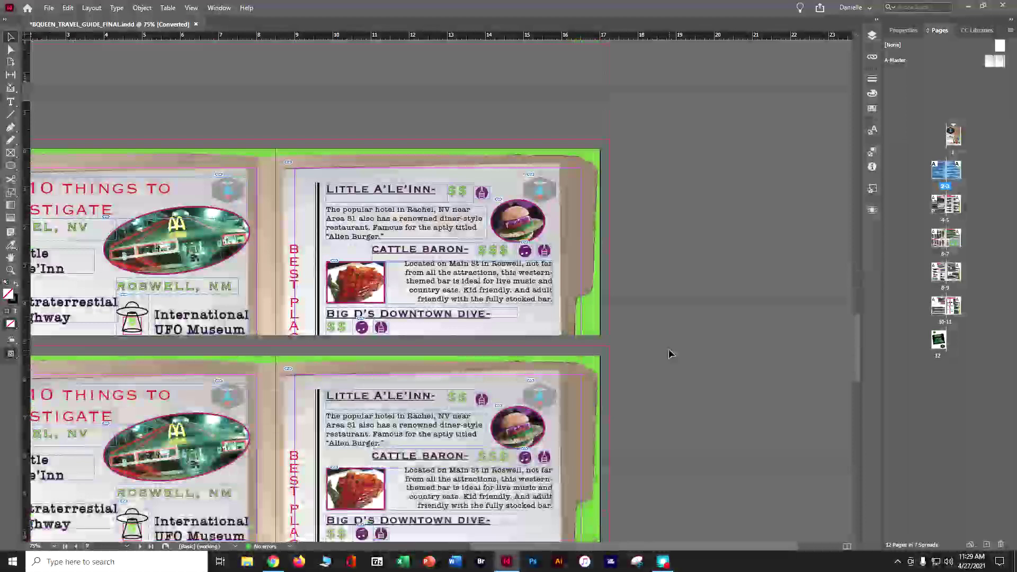
scroll(668, 354, down, 5)
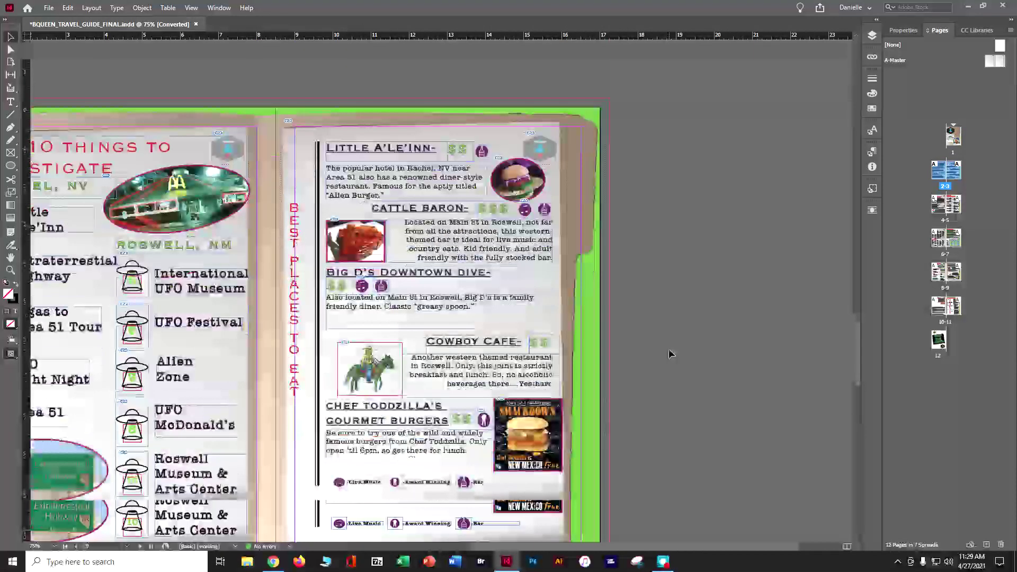
scroll(668, 349, down, 1)
scroll(669, 348, down, 4)
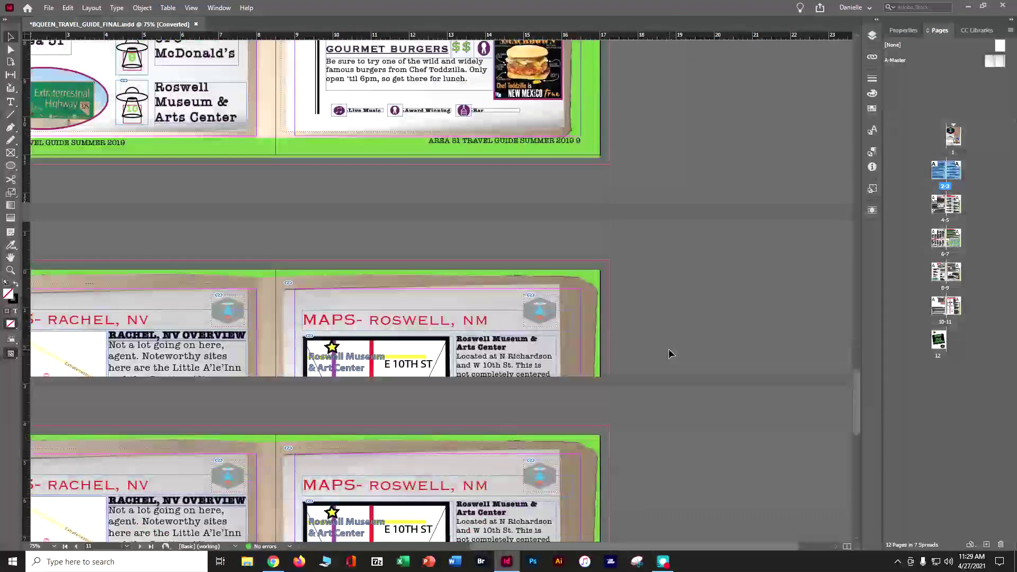
scroll(668, 348, down, 15)
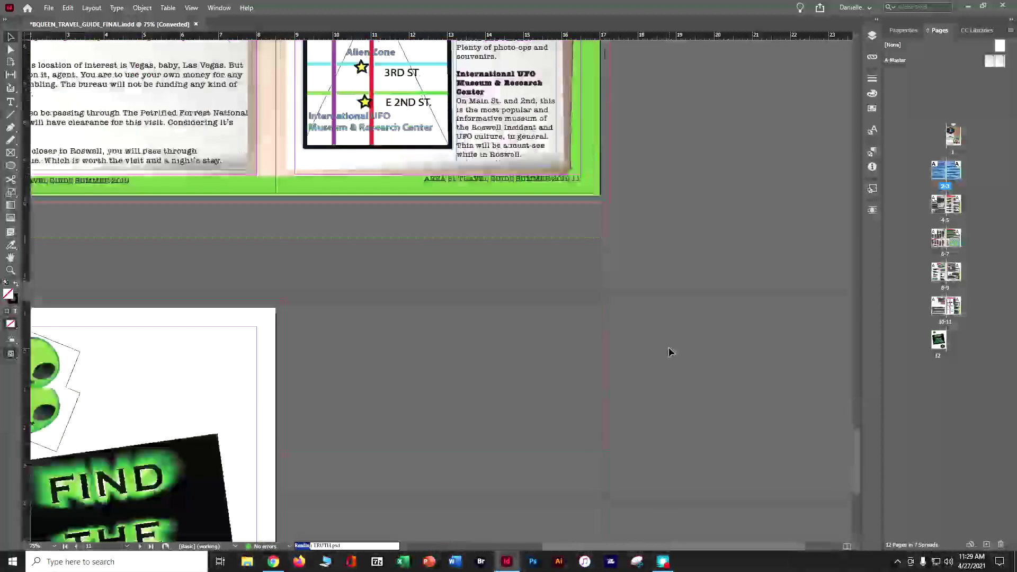
scroll(668, 352, down, 1)
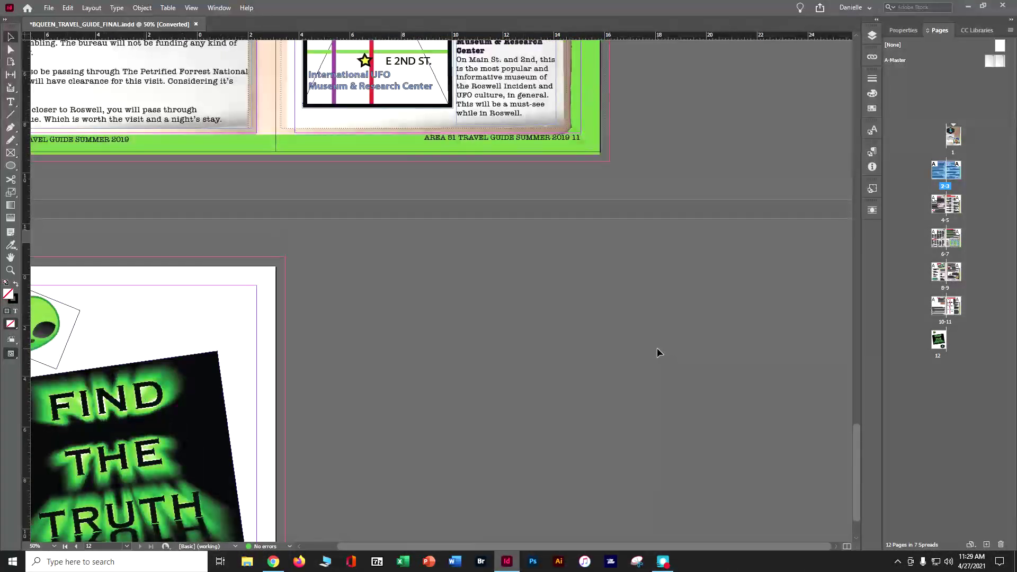
key(ctrl+0)
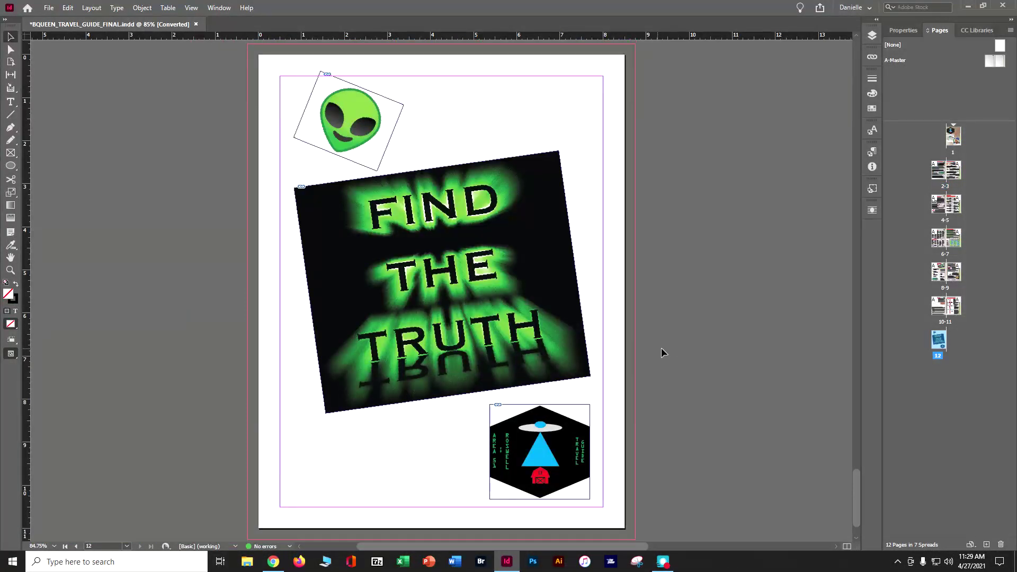
Review the MAPS spread on pages 10-11 and the spread on pages 8-9.
scroll(662, 363, up, 5)
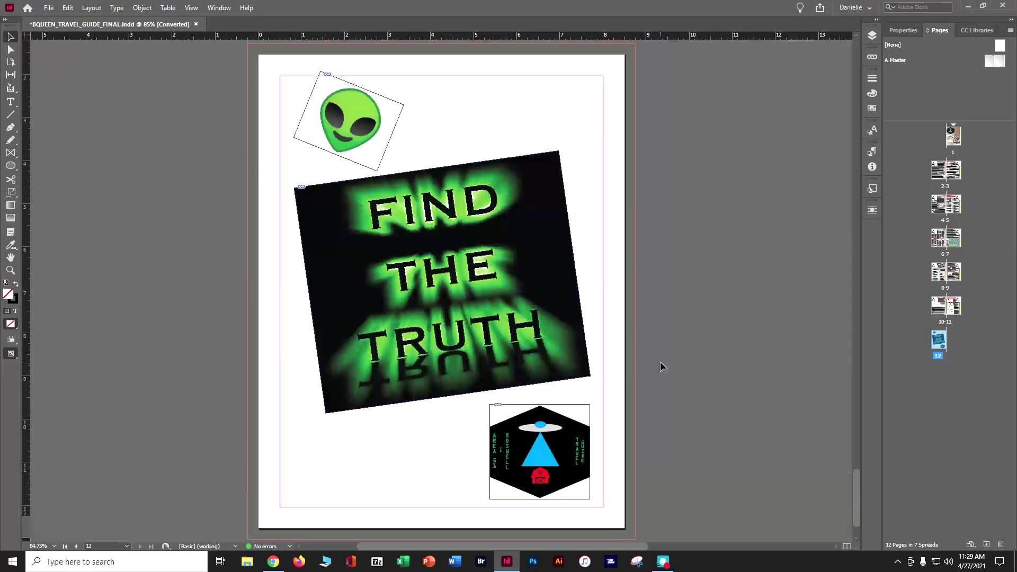
scroll(660, 361, up, 4)
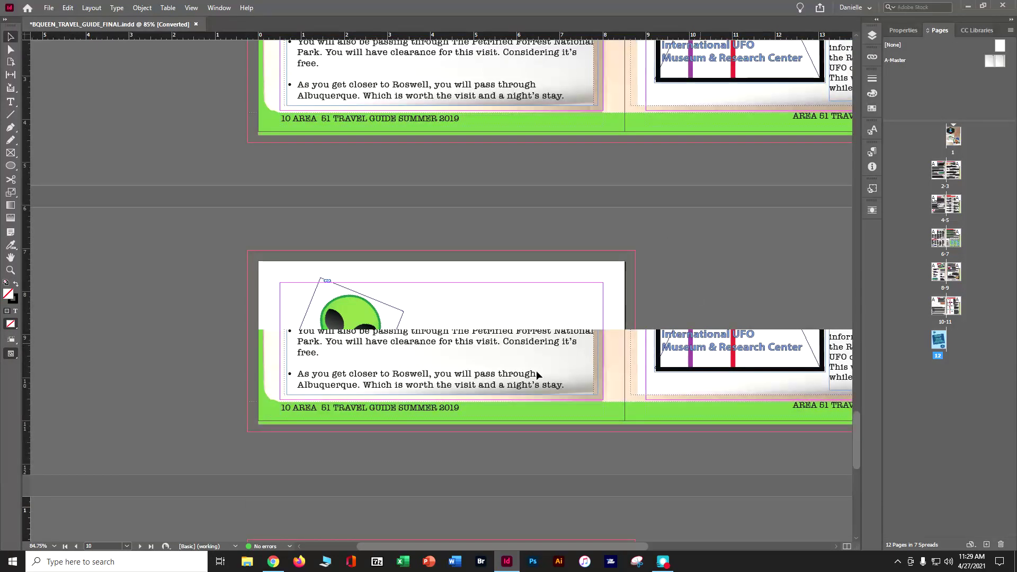
scroll(539, 314, up, 4)
click(495, 386)
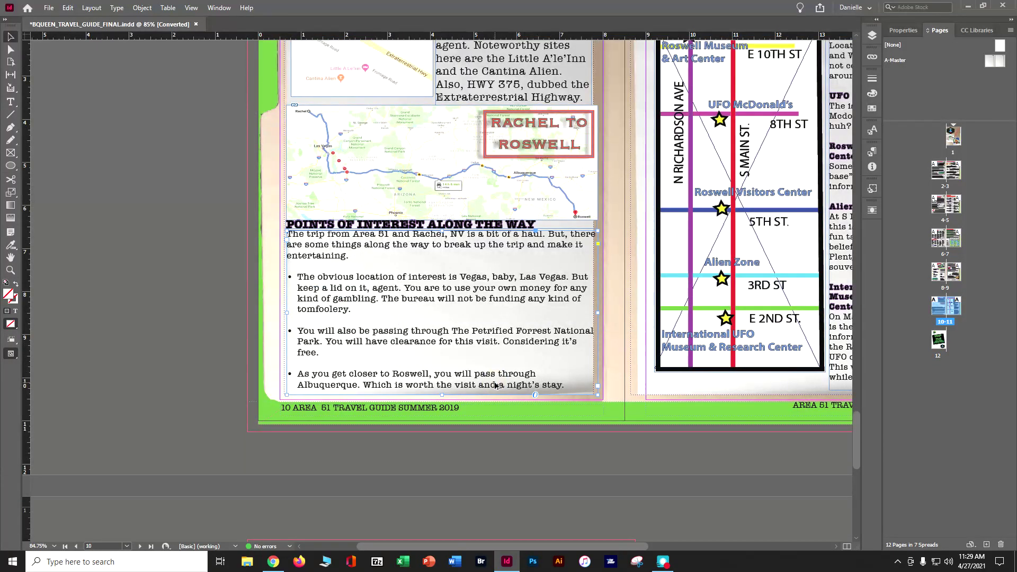
scroll(495, 386, right, 5)
scroll(503, 382, up, 4)
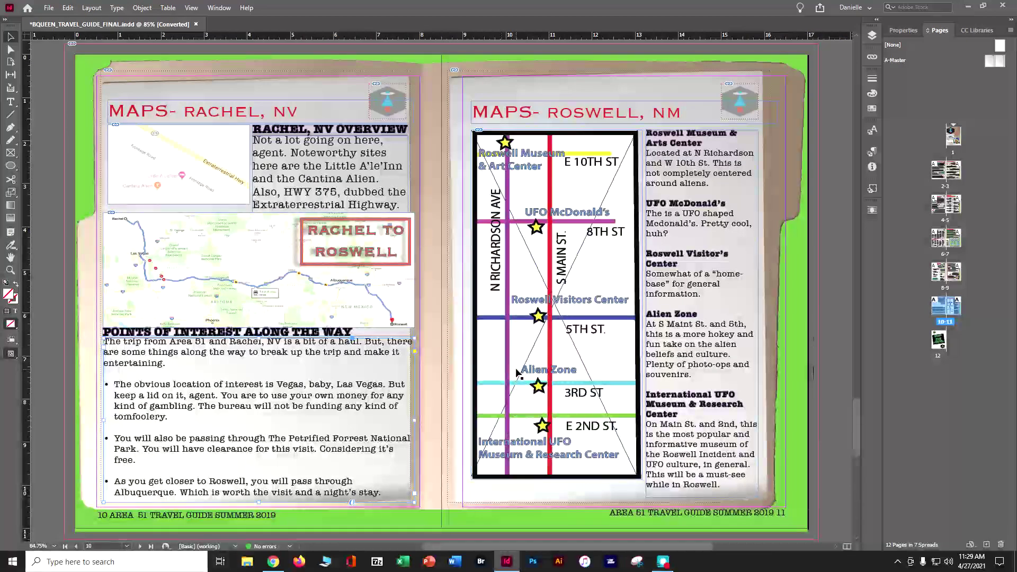
scroll(518, 373, up, 8)
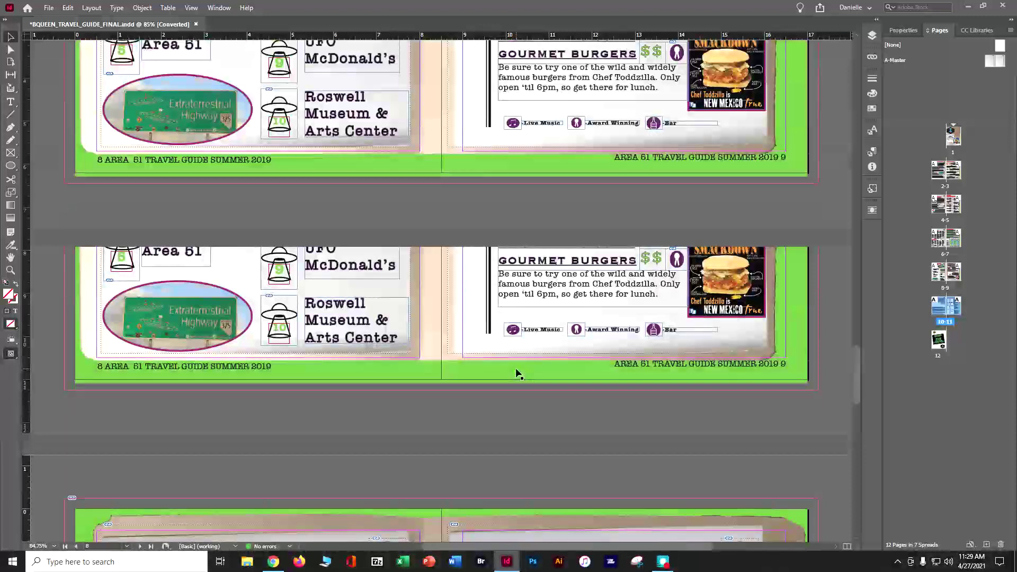
scroll(516, 371, up, 5)
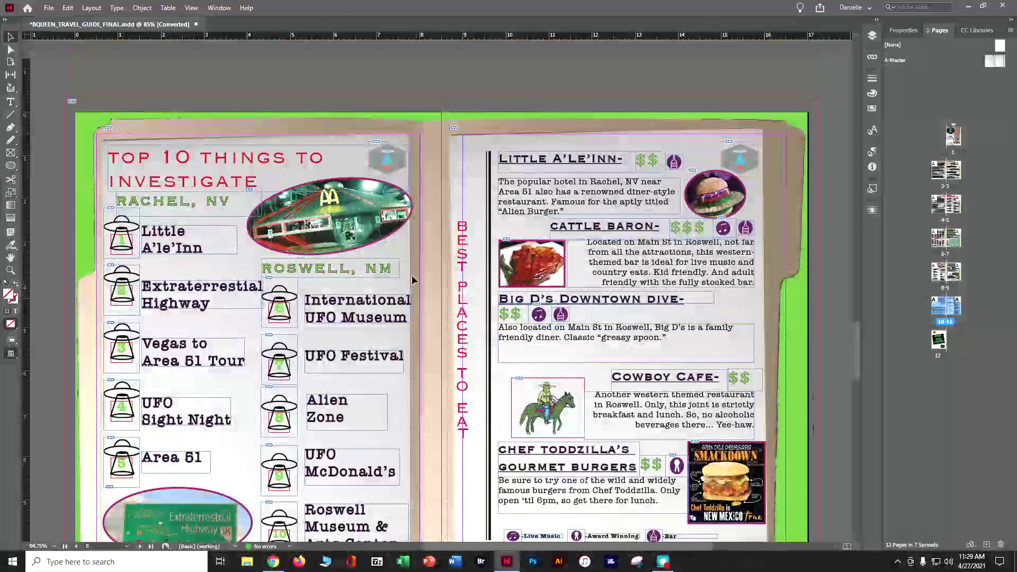
Move the icons beside the CATTLE BARON heading out of line and align their top edges with the price symbols.
scroll(449, 239, down, 2)
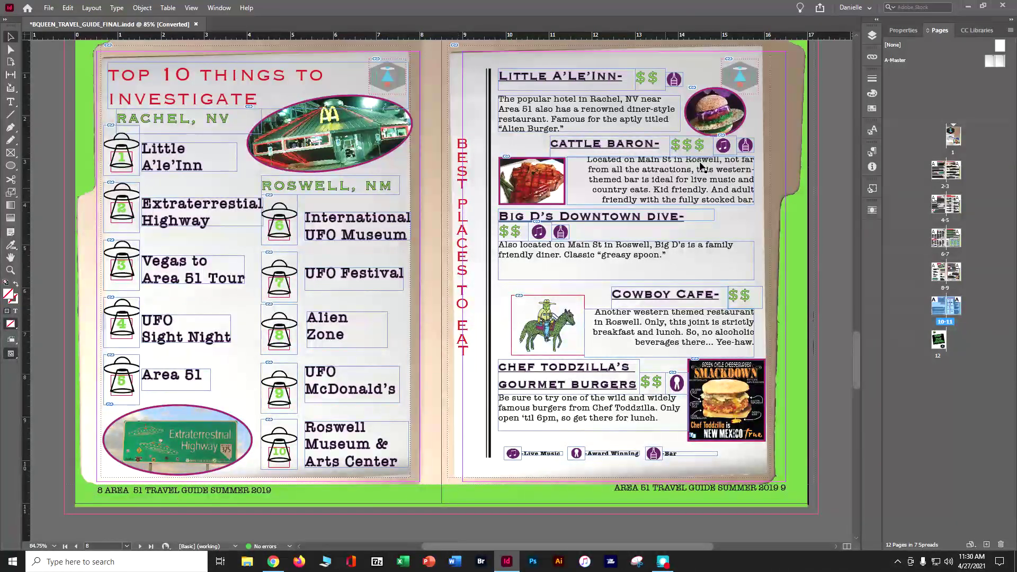
drag(726, 150, 746, 147)
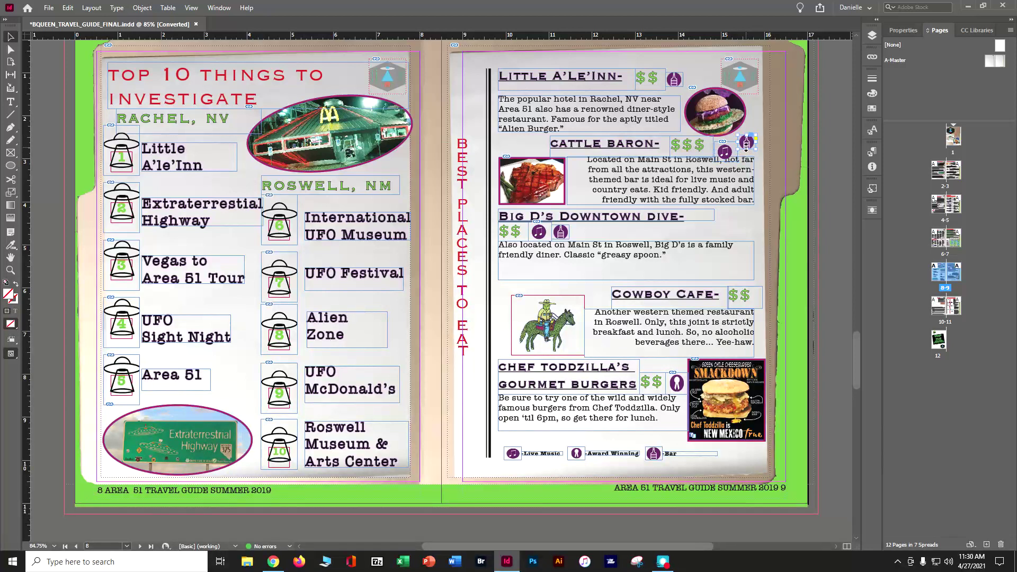
click(896, 33)
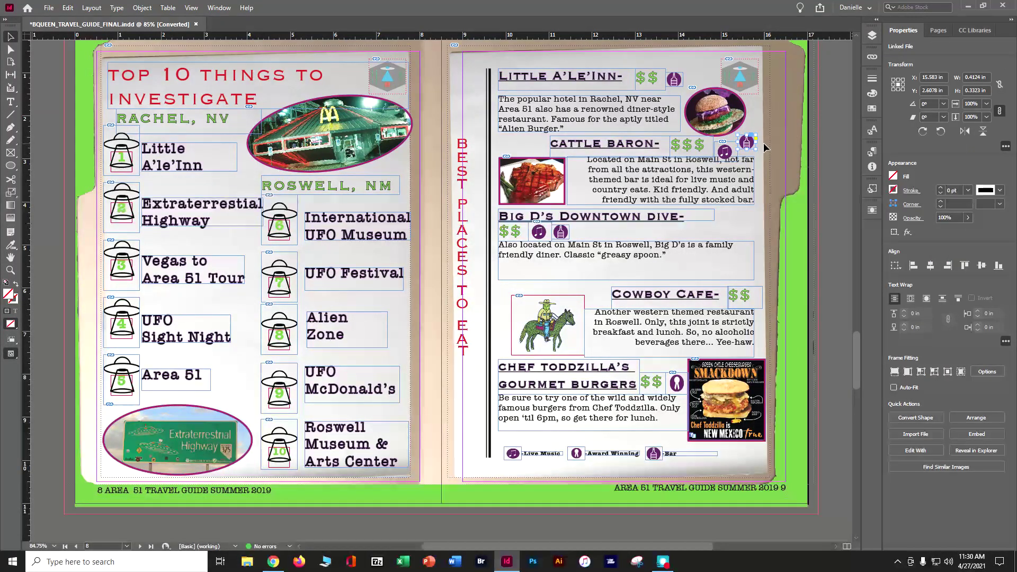
drag(765, 145, 715, 147)
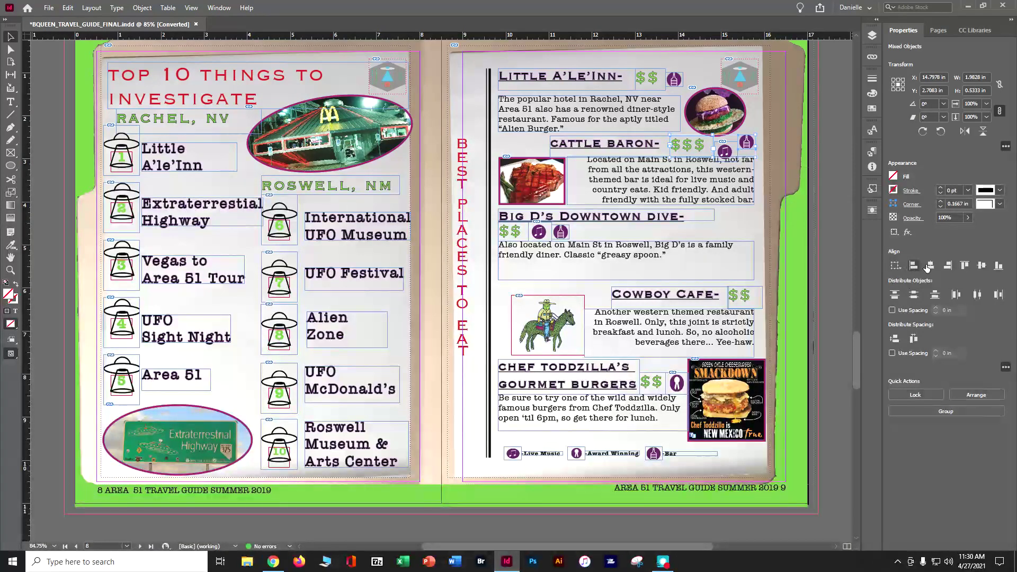
click(965, 266)
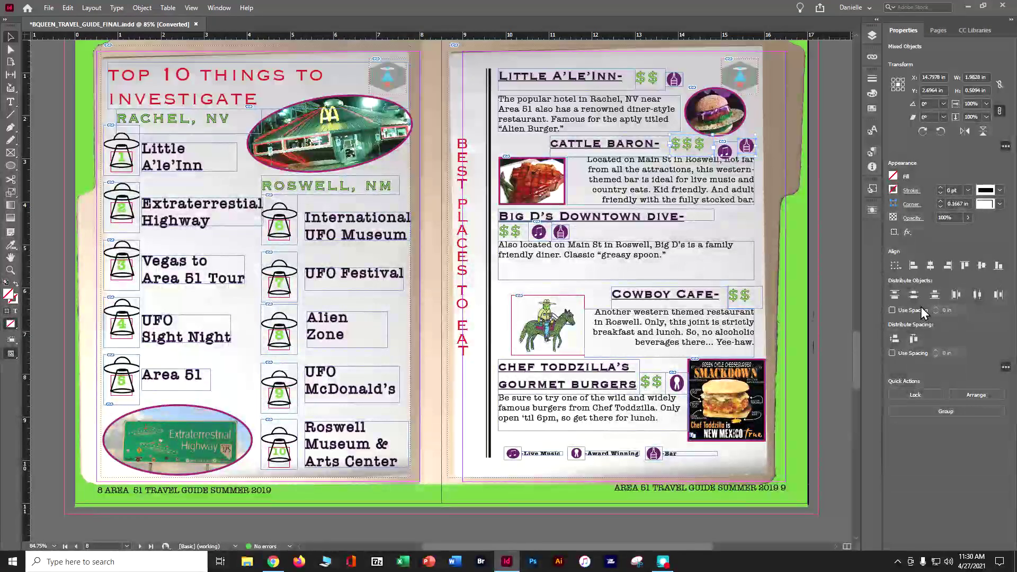
Move the CATTLE BARON price symbols, live music icon and bar icon onto the pasteboard beside page 9, arranged in a row.
drag(704, 549, 812, 542)
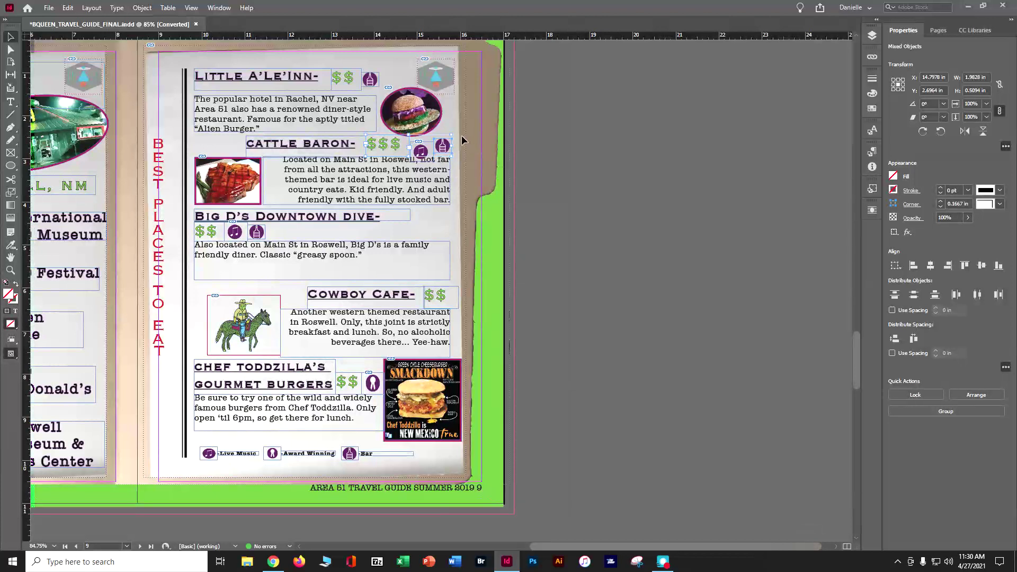
drag(444, 149, 643, 154)
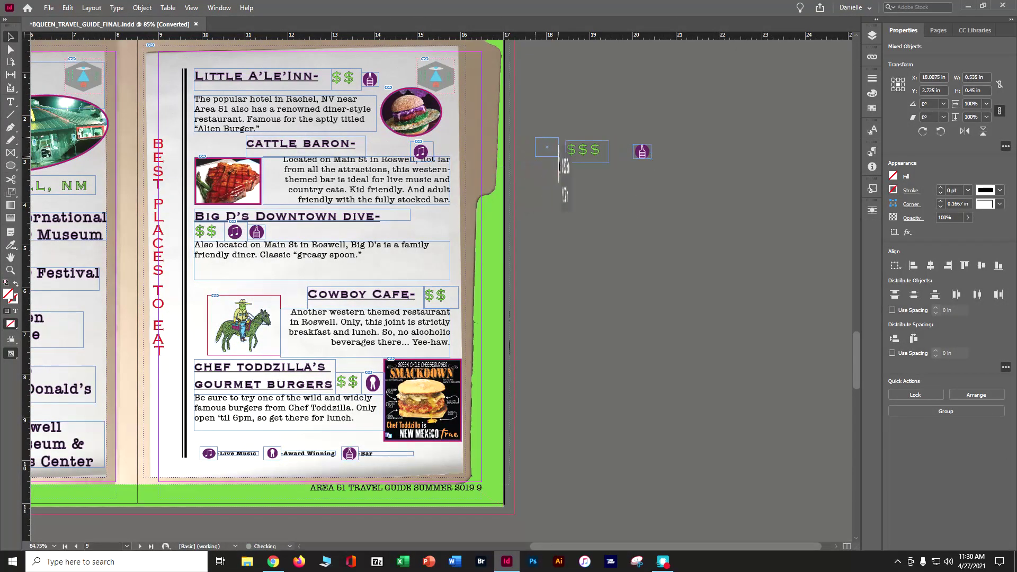
click(621, 153)
key(ctrl+alt+v)
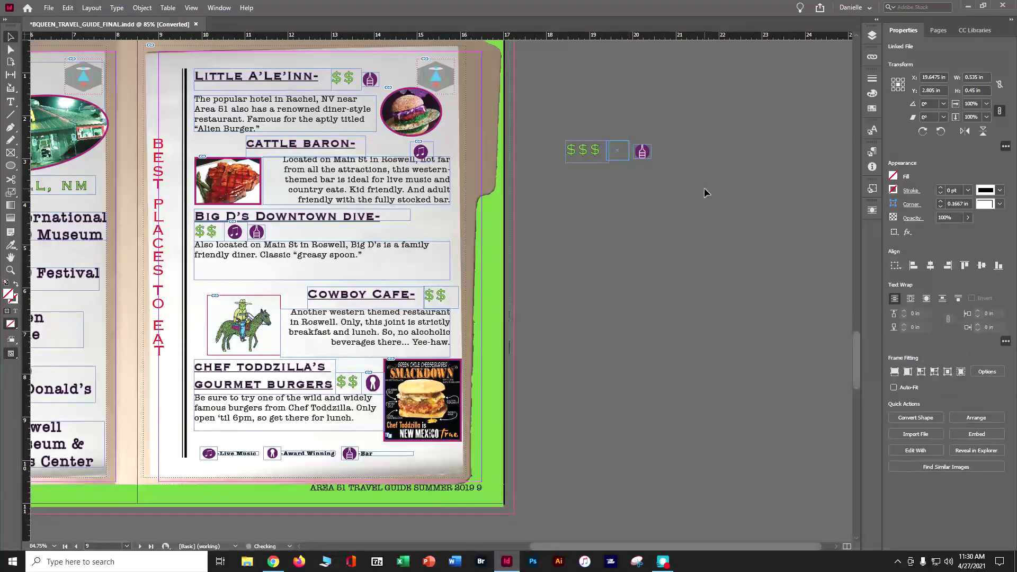
Align the vertical centers of the price symbols and both icons on the pasteboard.
drag(525, 146, 540, 117)
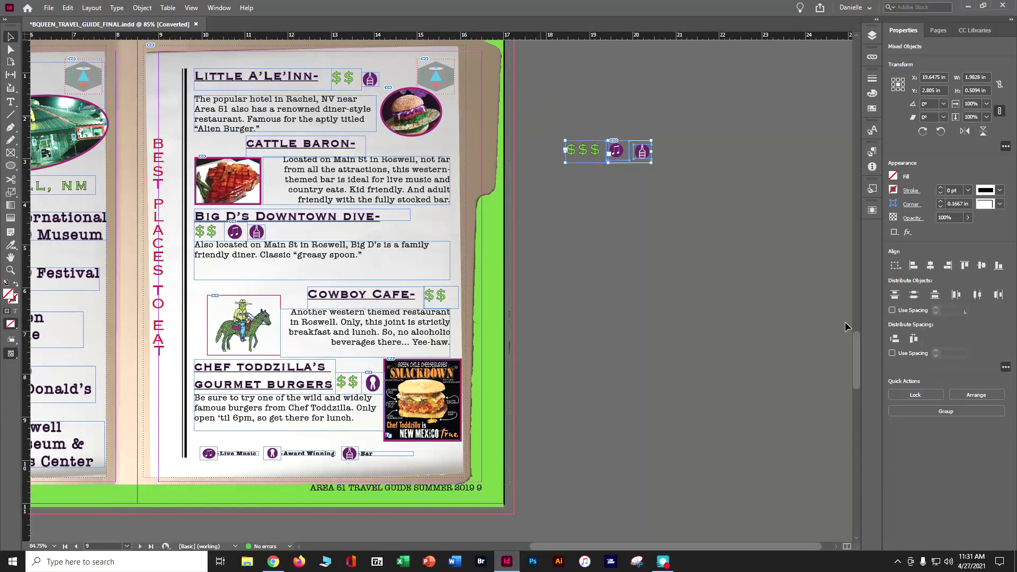
click(982, 268)
click(584, 163)
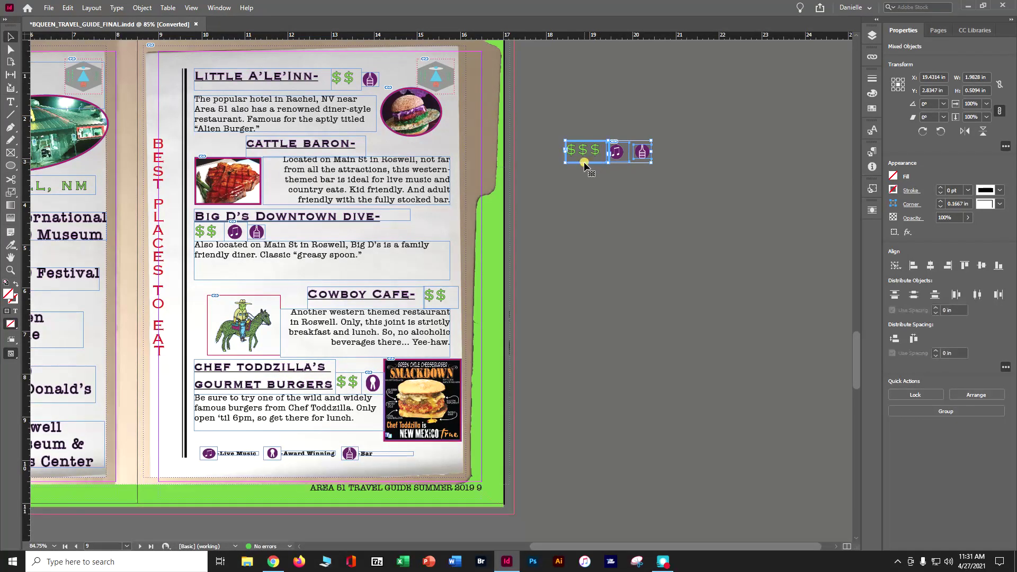
click(629, 219)
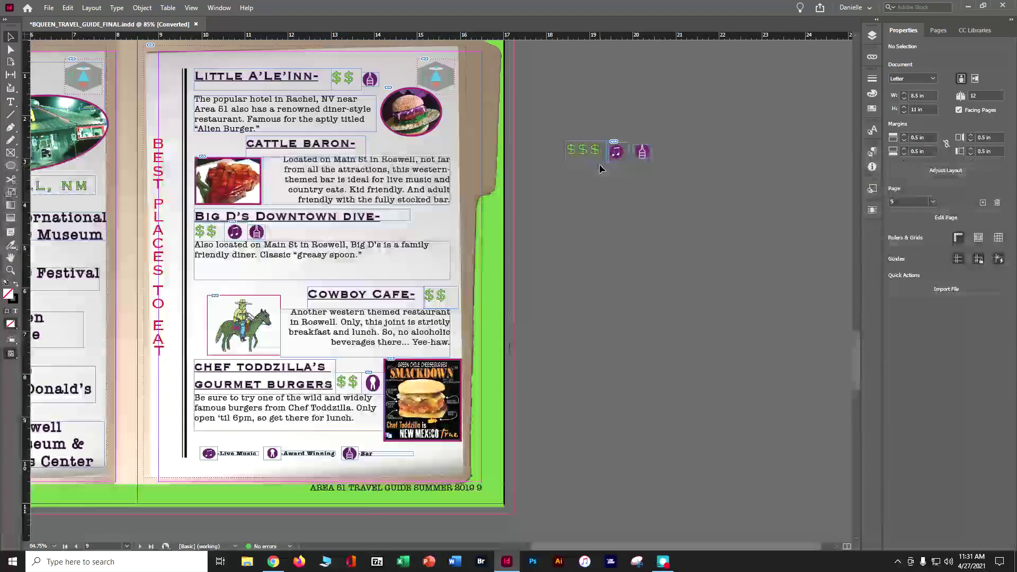
Fit the pasteboard price text frame to its content and realign its vertical center with the two icons.
click(600, 167)
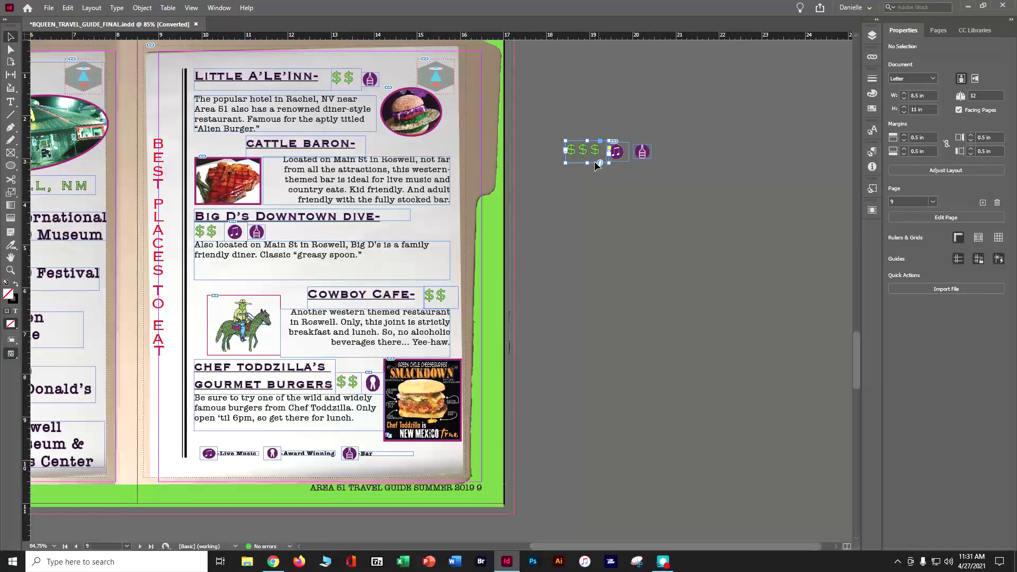
right_click(590, 151)
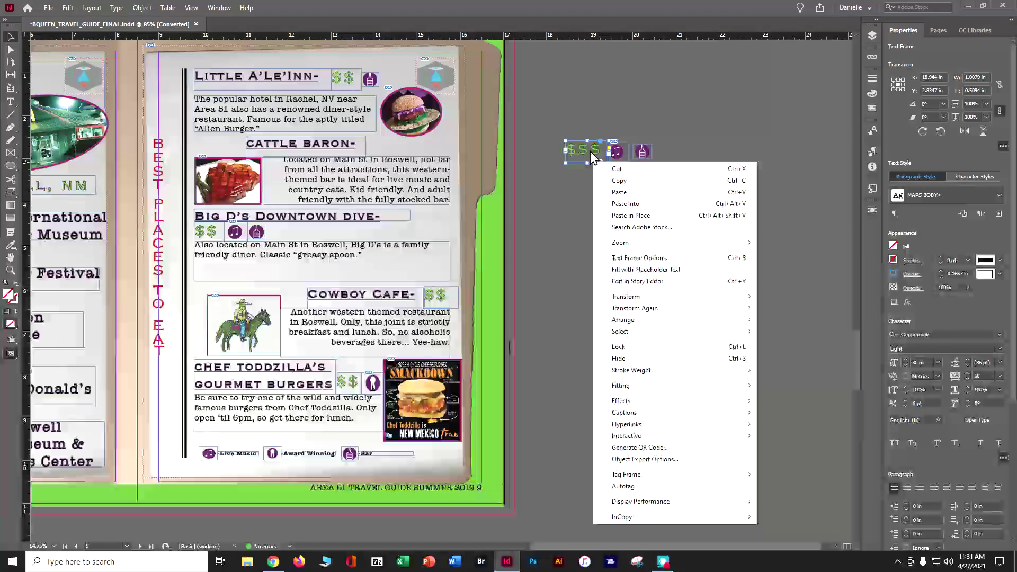
mouse_move(672, 387)
click(784, 391)
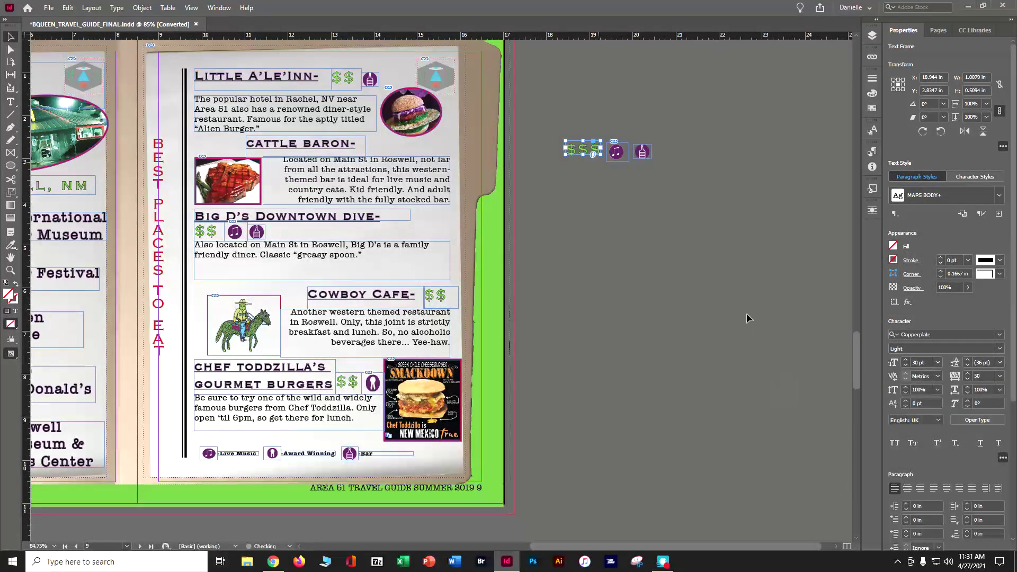
drag(676, 164, 561, 139)
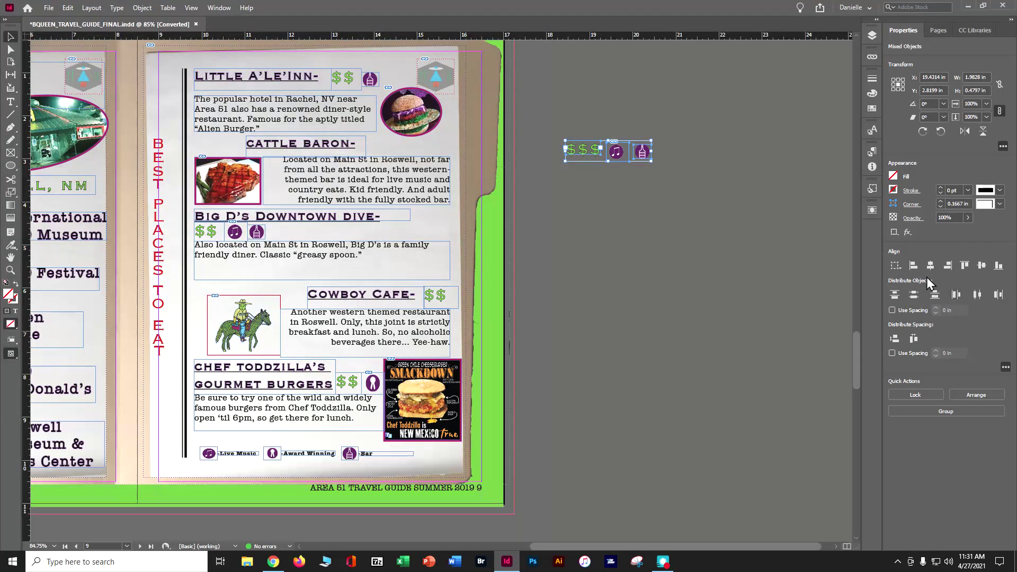
click(981, 266)
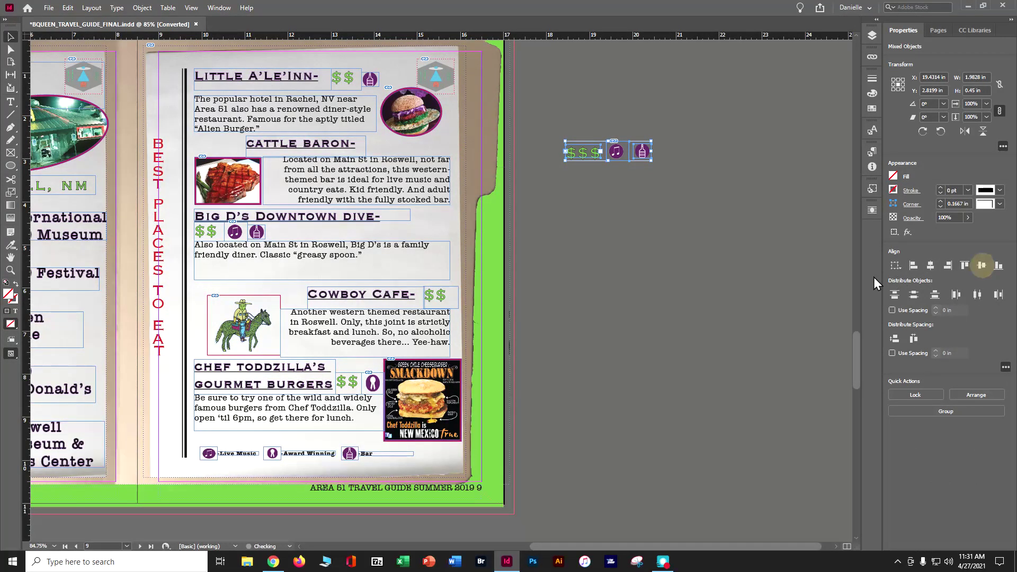
click(588, 182)
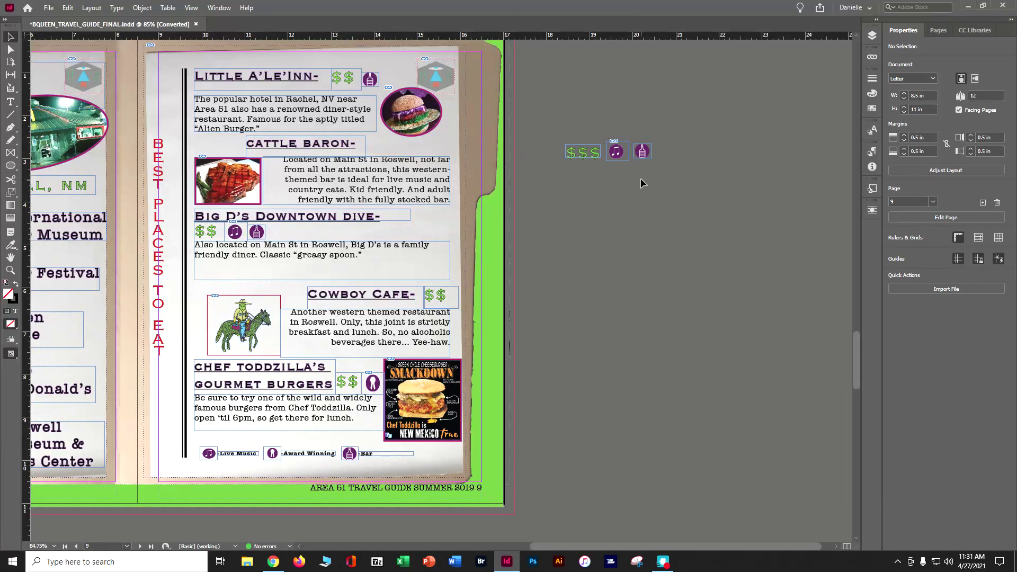
Turn on Auto-Fit for the bar icon on the pasteboard and fit its frame to the content.
click(642, 155)
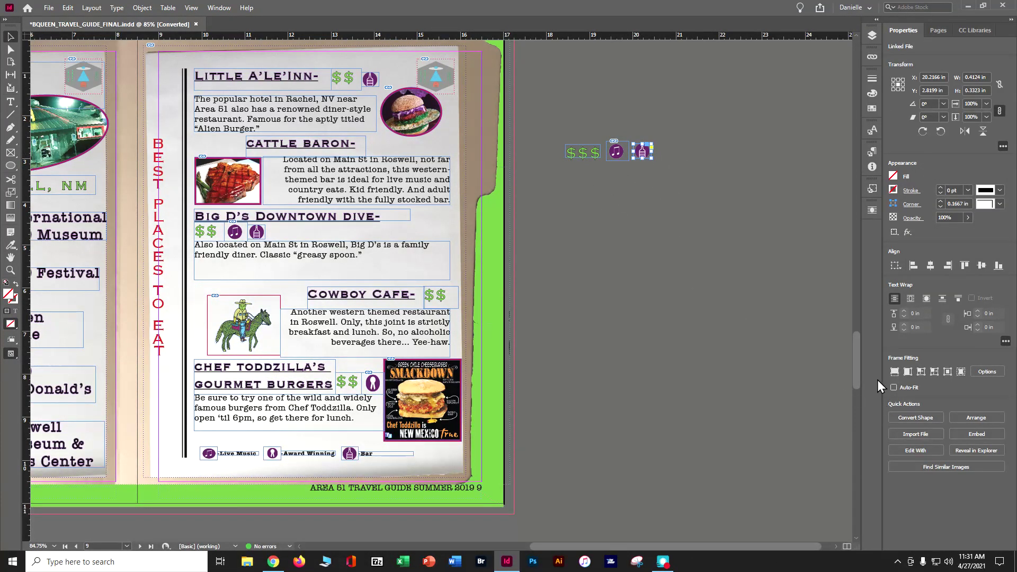
click(894, 387)
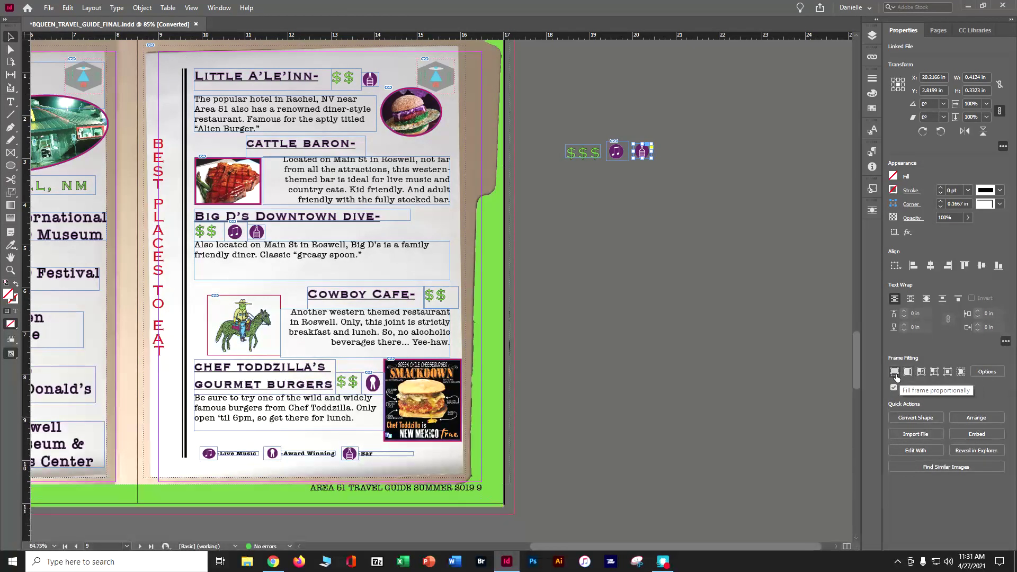
click(934, 373)
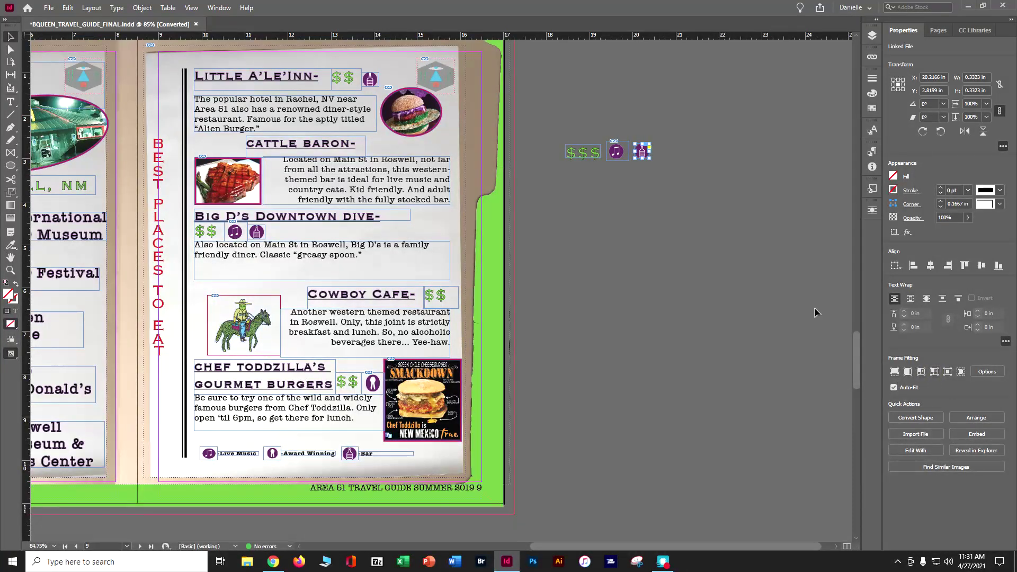
click(615, 156)
click(638, 227)
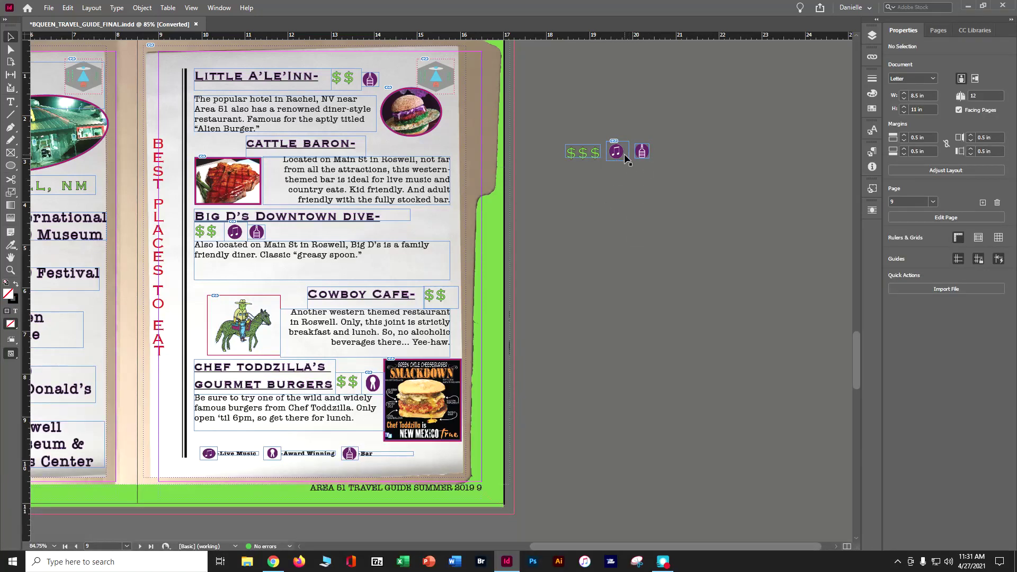
Distribute the pasteboard price symbols, live music icon and bar icon horizontally, and adjust the music icon's position between its neighbors.
drag(557, 139, 668, 177)
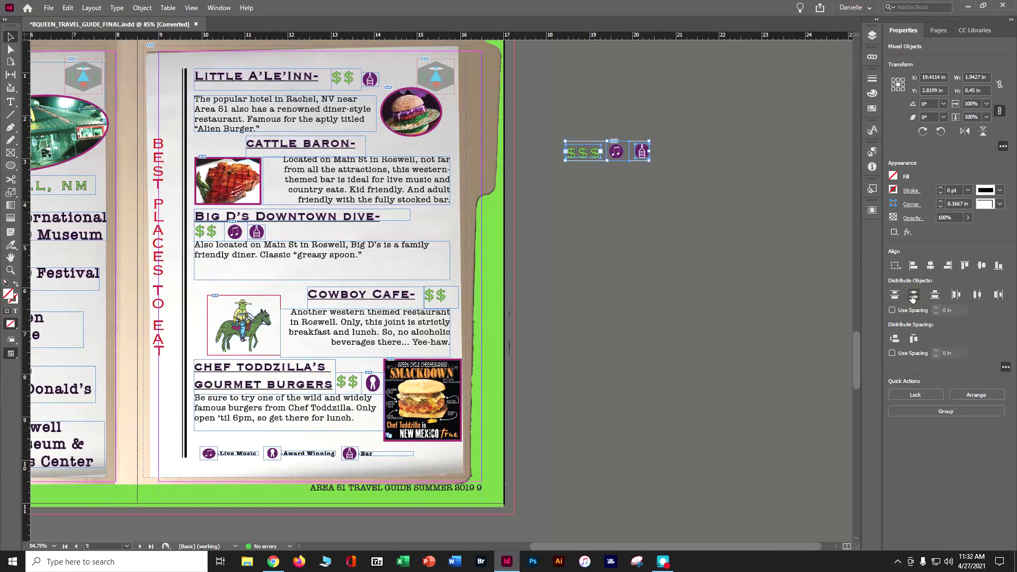
click(976, 295)
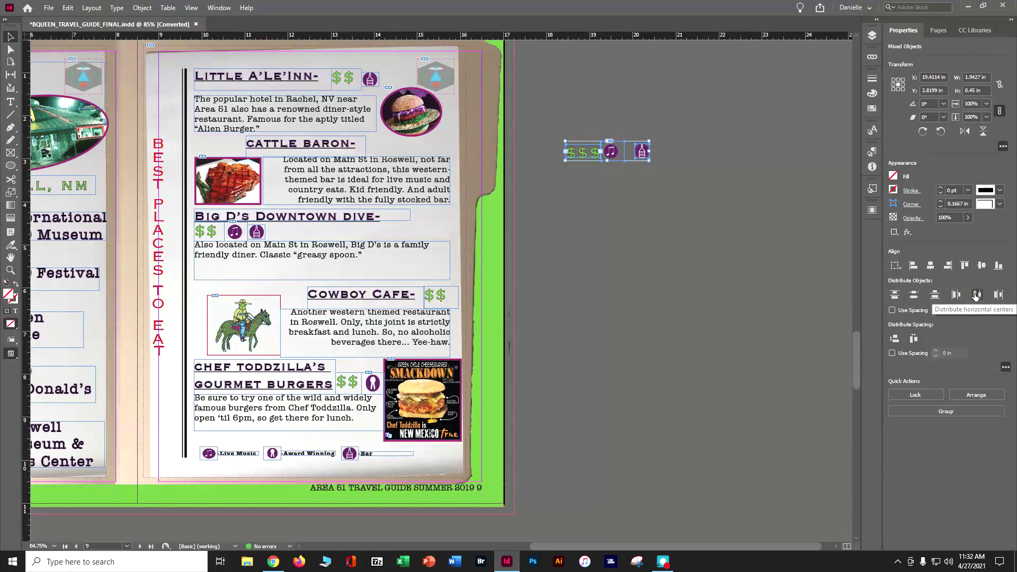
click(998, 295)
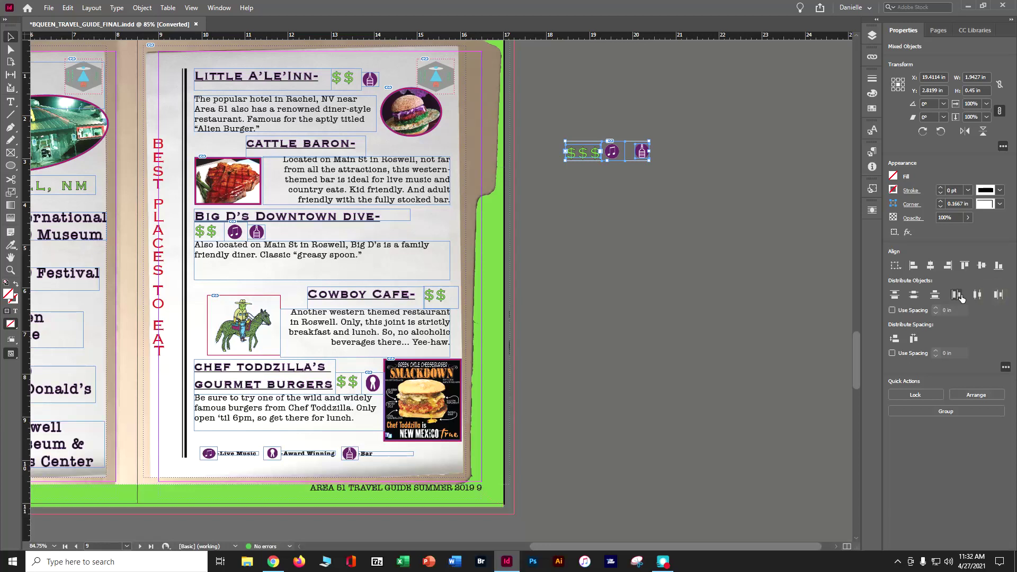
click(976, 294)
click(955, 295)
click(647, 186)
click(614, 155)
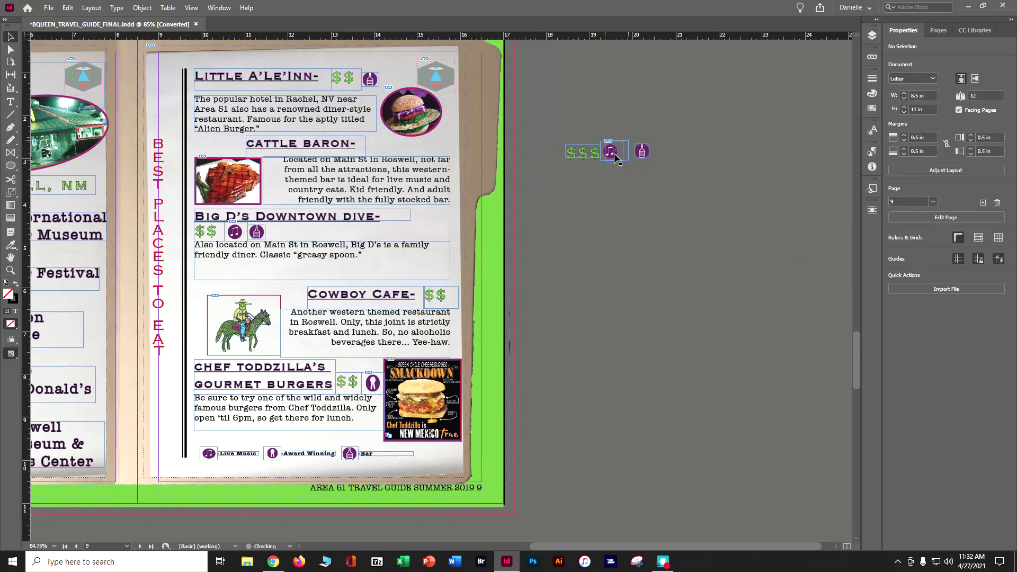
click(695, 197)
right_click(333, 264)
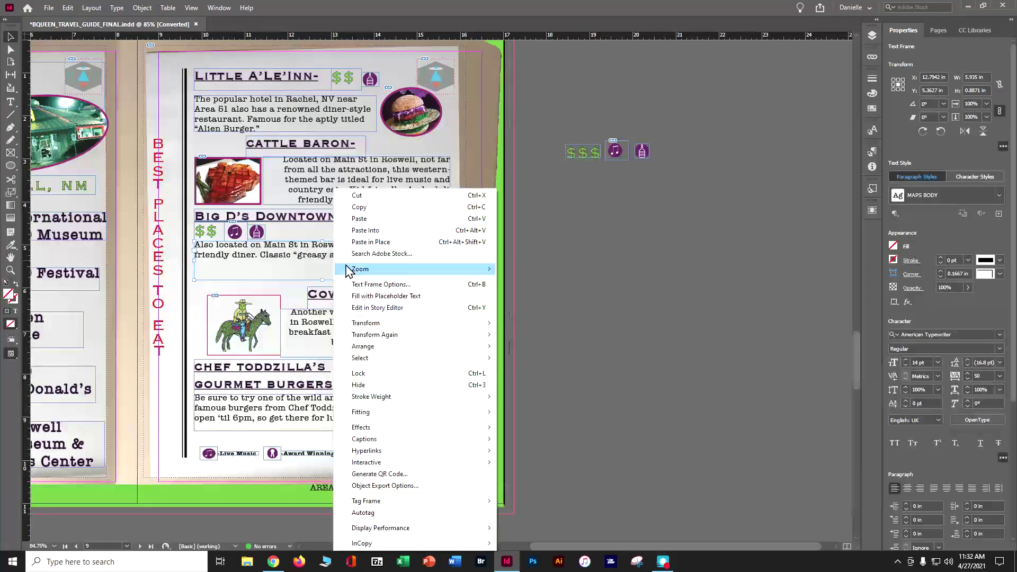
click(367, 285)
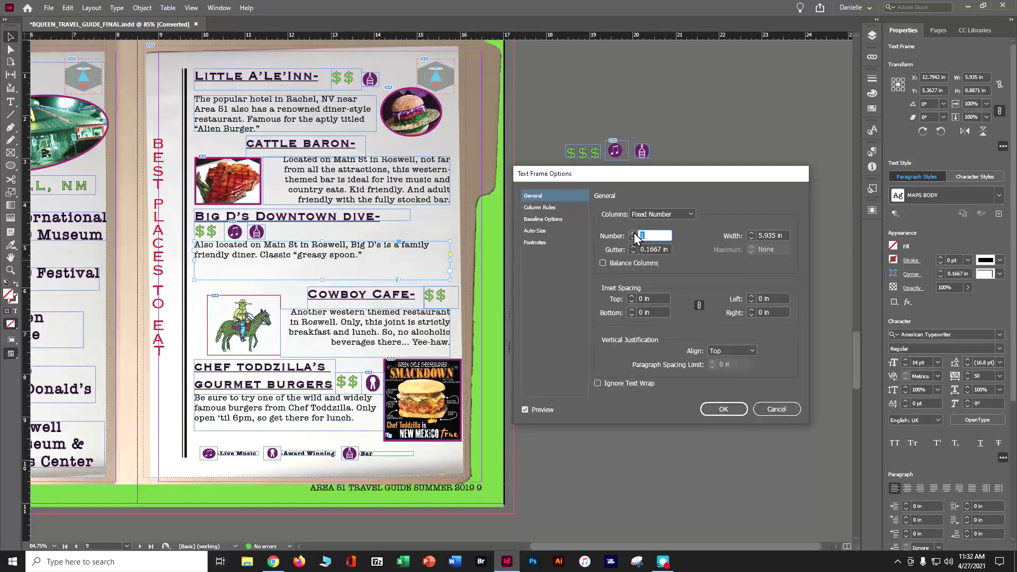
click(631, 296)
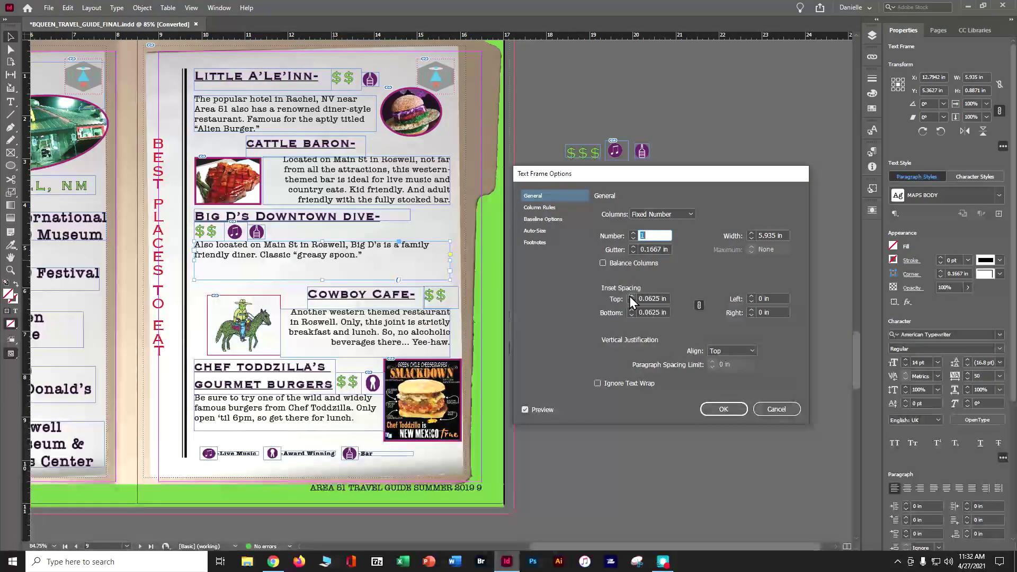
click(631, 296)
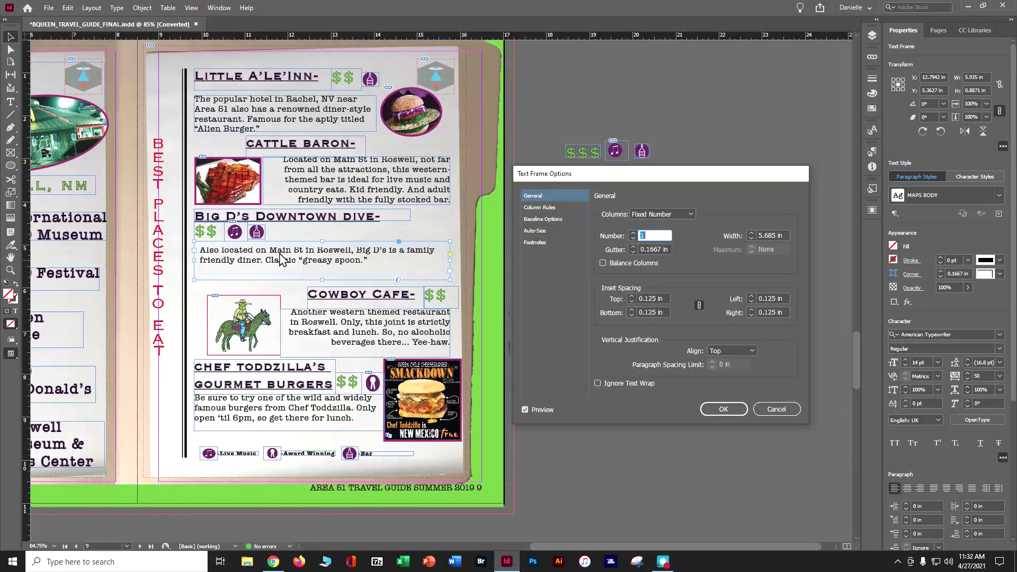
click(772, 411)
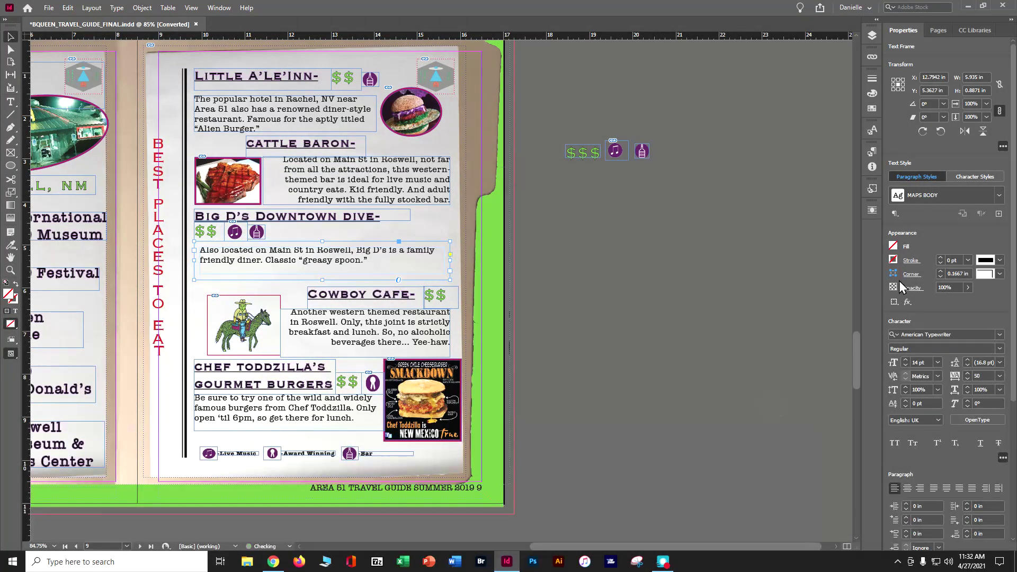
Fill the Big D's Downtown Dive description frame with the yellow C=0 M=0 Y=100 K=0 swatch.
click(896, 248)
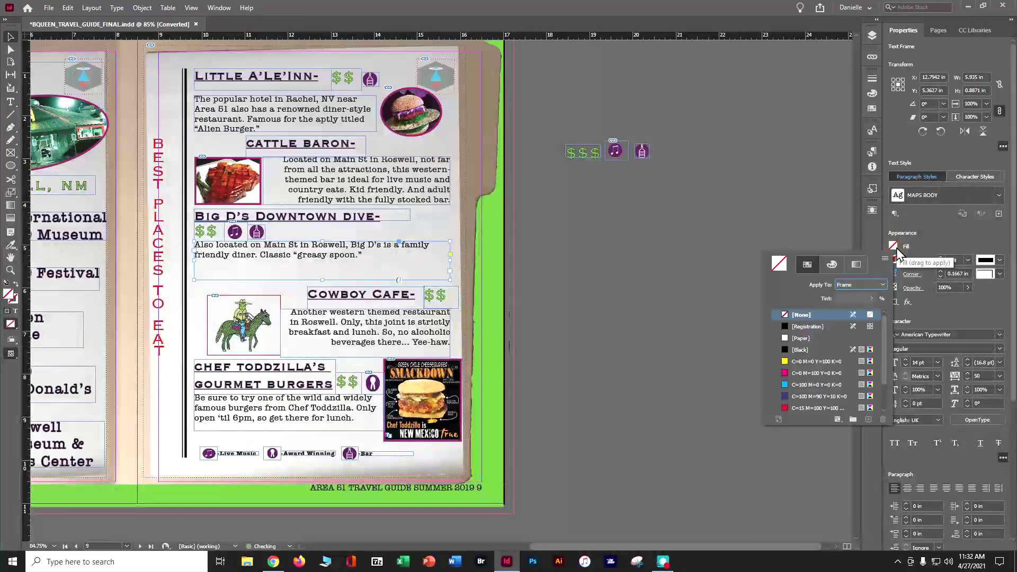
click(798, 362)
click(652, 294)
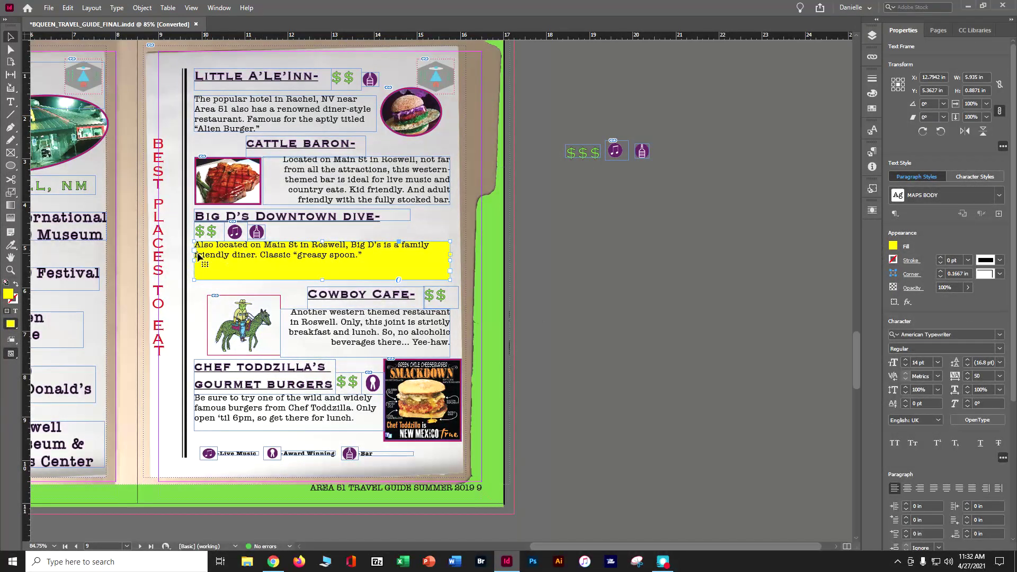
Set the inset spacing of the yellow Big D's text frame to 0.0625 in on all sides.
right_click(414, 254)
click(461, 284)
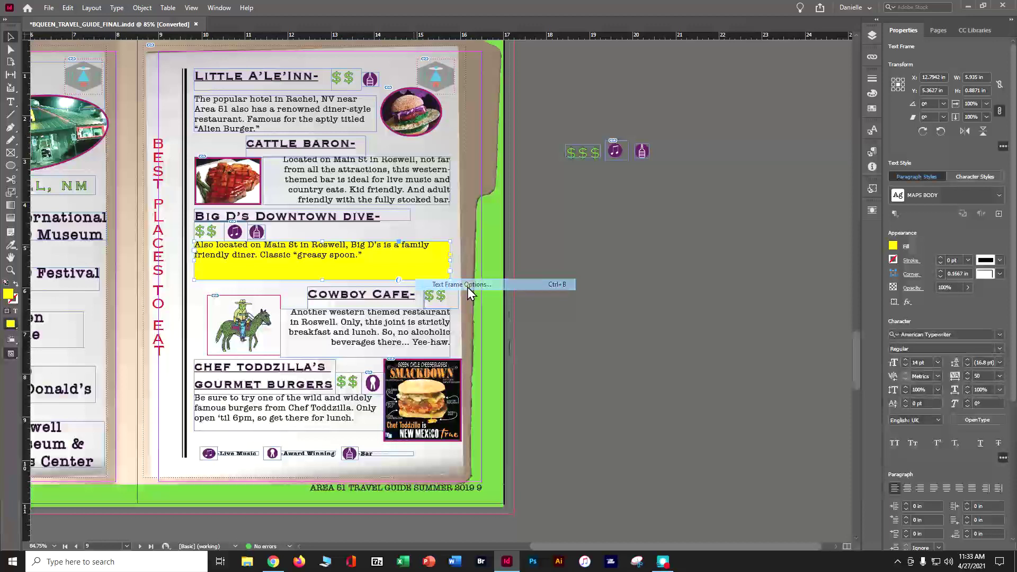
click(631, 296)
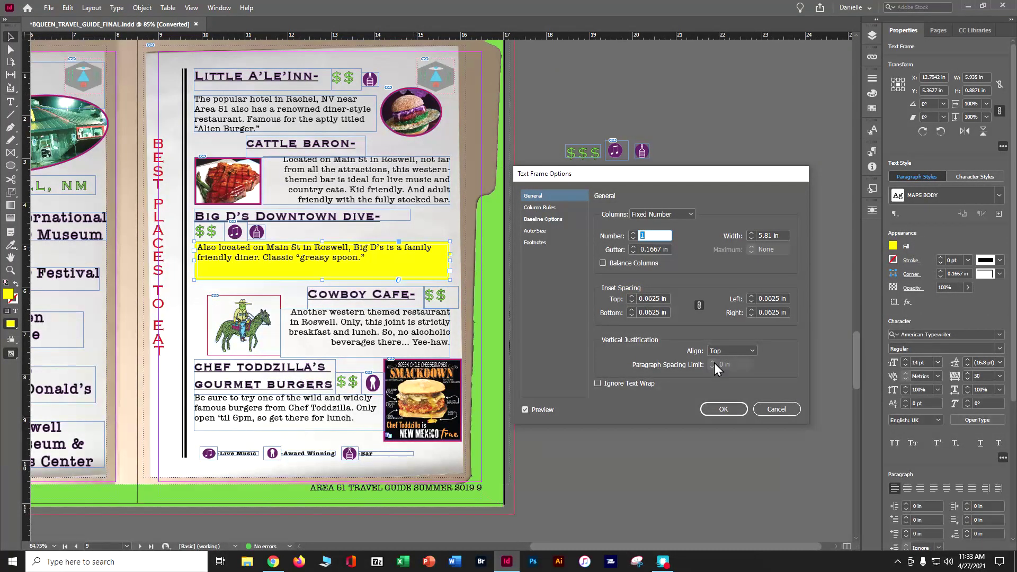
click(719, 409)
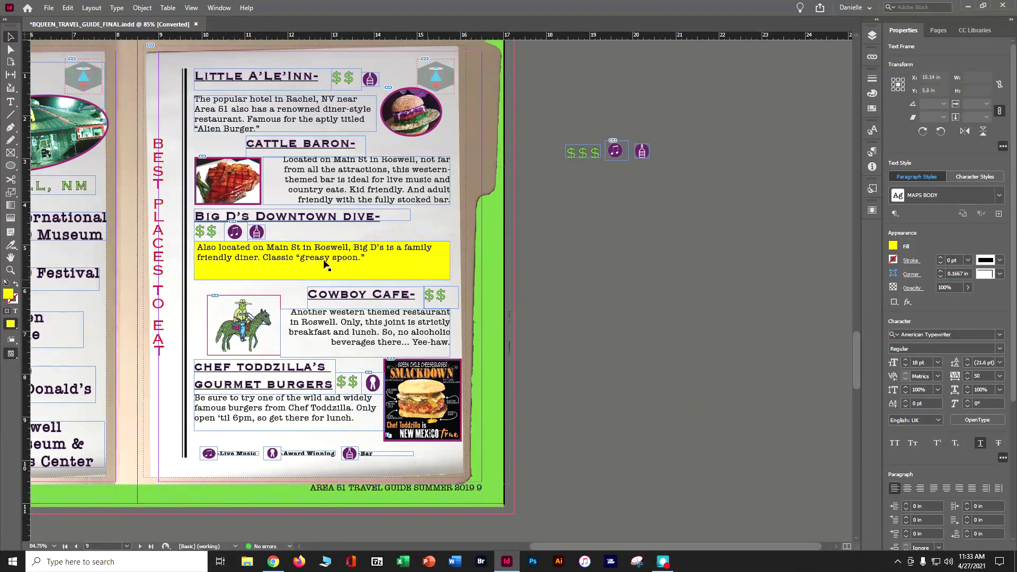
key(ctrl+shift+a)
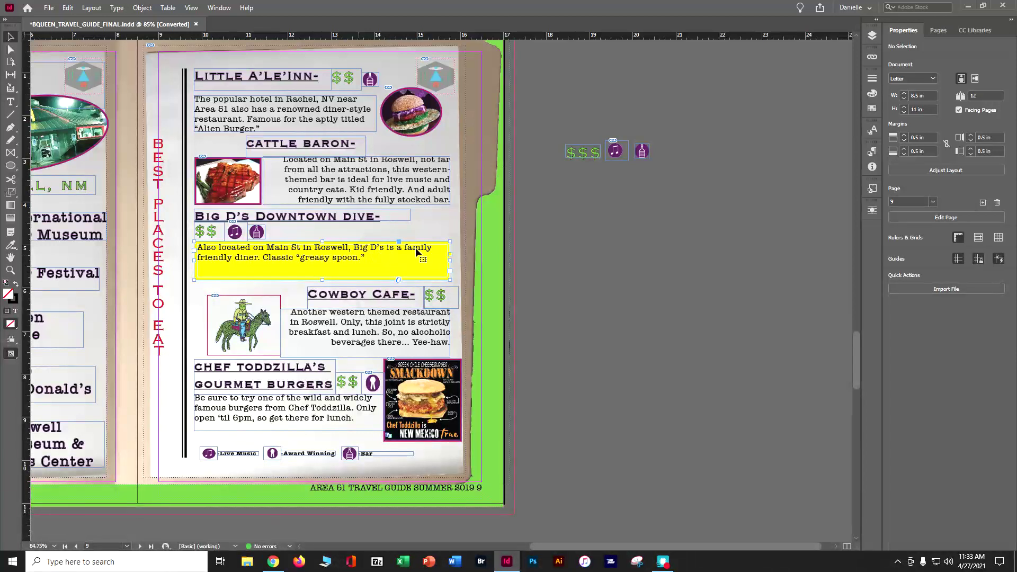
click(439, 248)
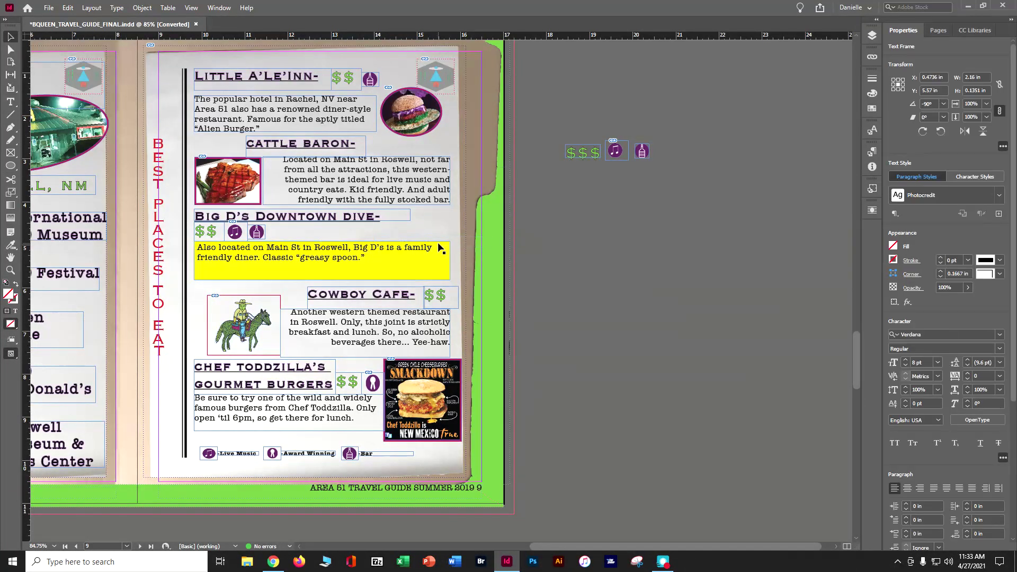
right_click(439, 249)
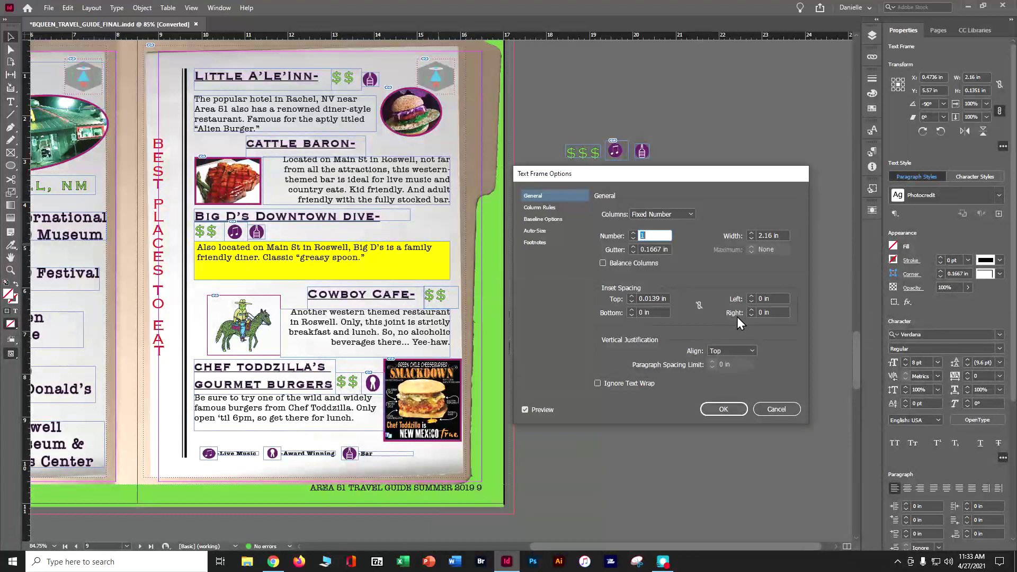
click(745, 351)
click(742, 371)
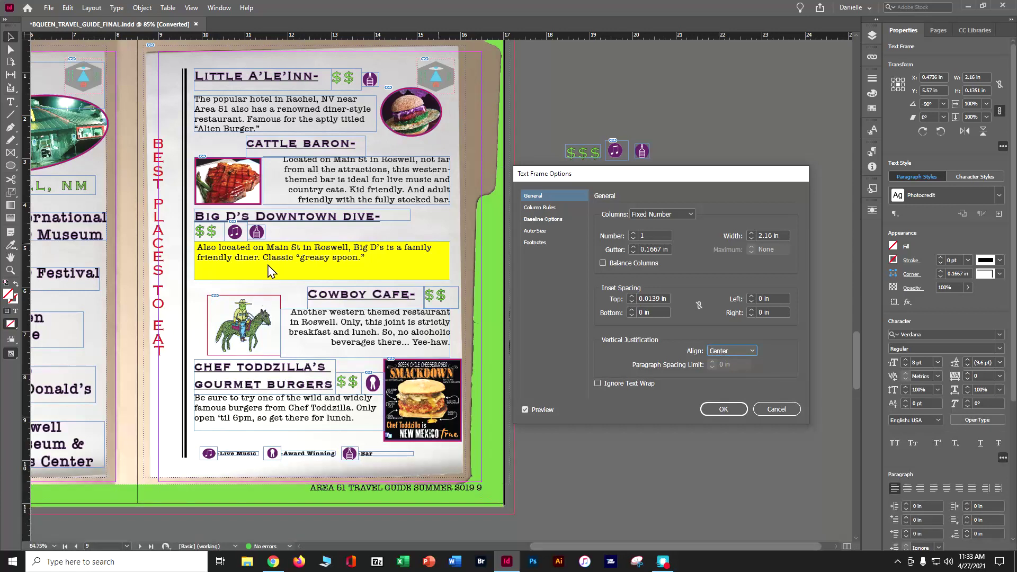
click(777, 409)
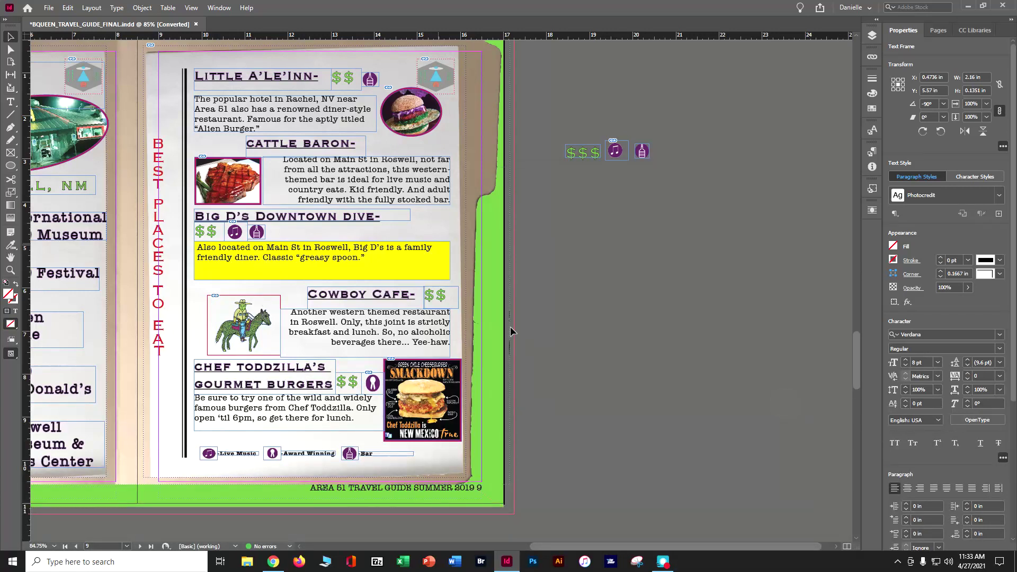
Set the vertical justification of the yellow Big D's text frame to Center.
click(446, 274)
right_click(446, 273)
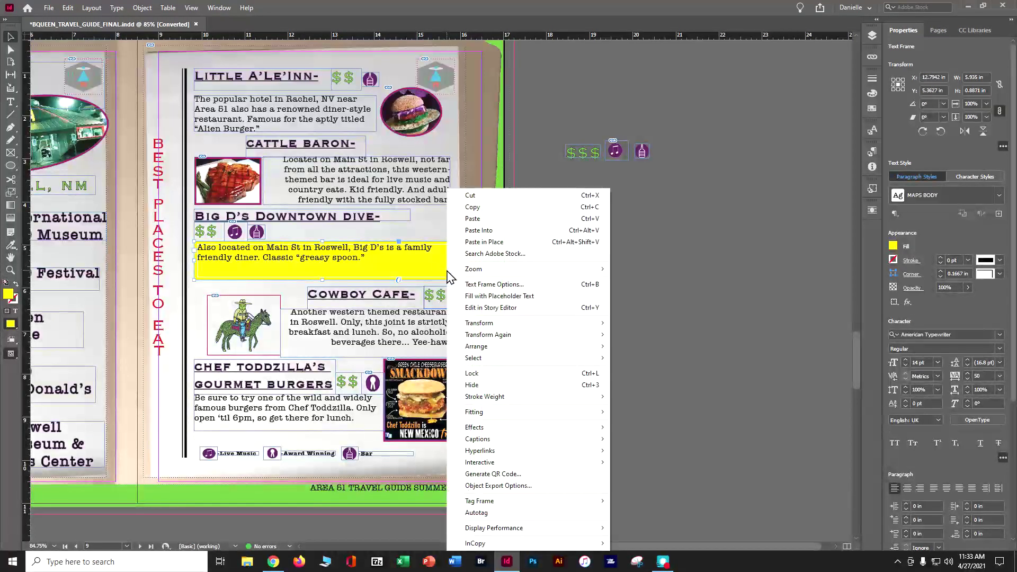
click(466, 285)
click(734, 352)
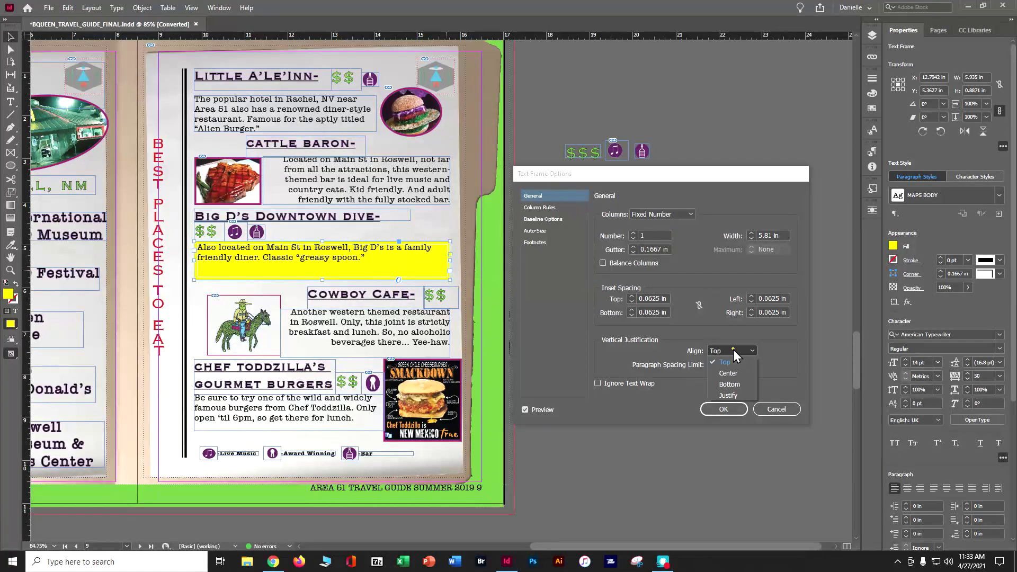
click(731, 371)
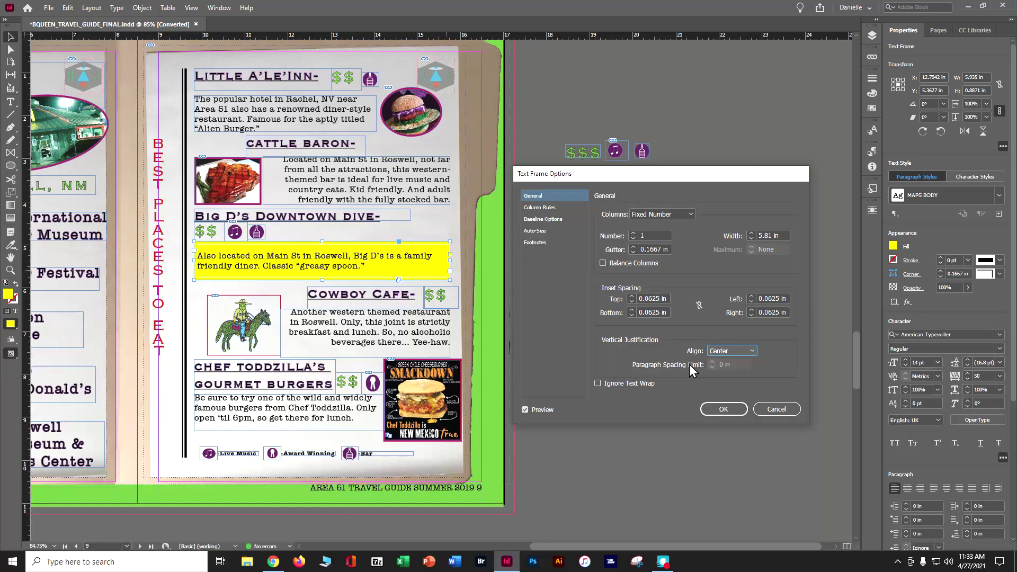
click(733, 412)
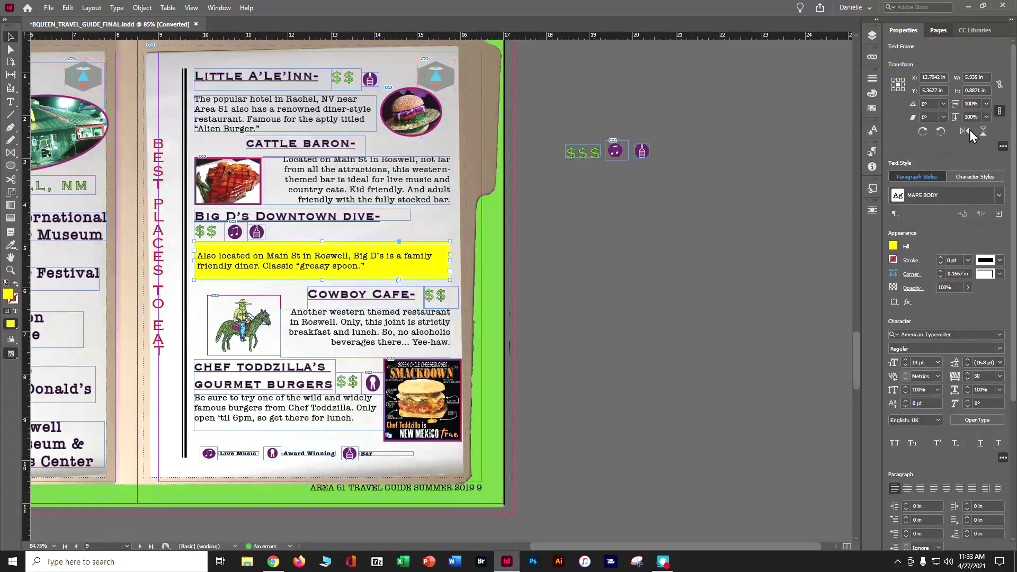
Display the page thumbnails and review the guide's spreads from page 9 back to the WHAT YOU'LL NEED page.
key(F12)
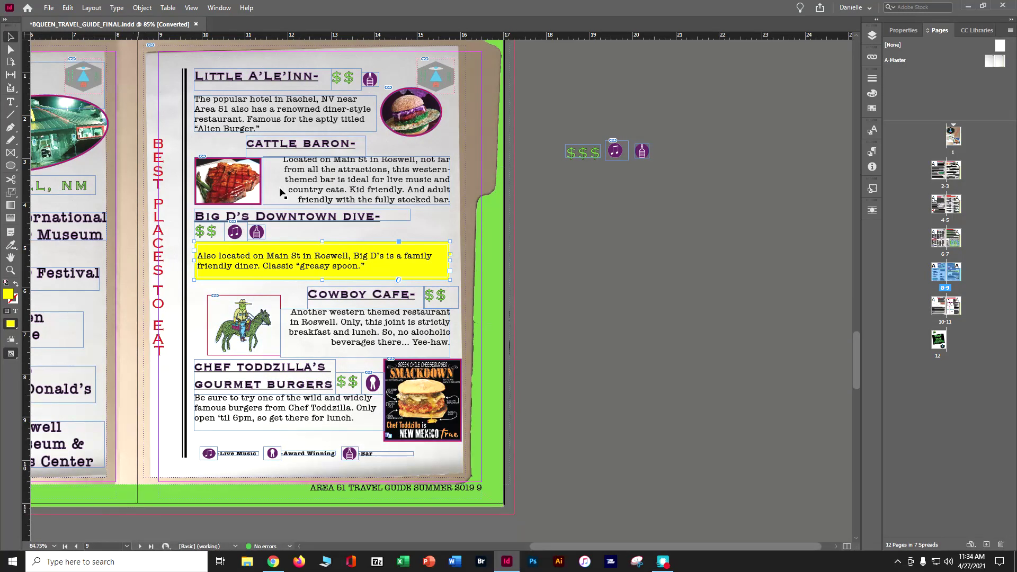
scroll(558, 315, up, 3)
scroll(558, 310, up, 6)
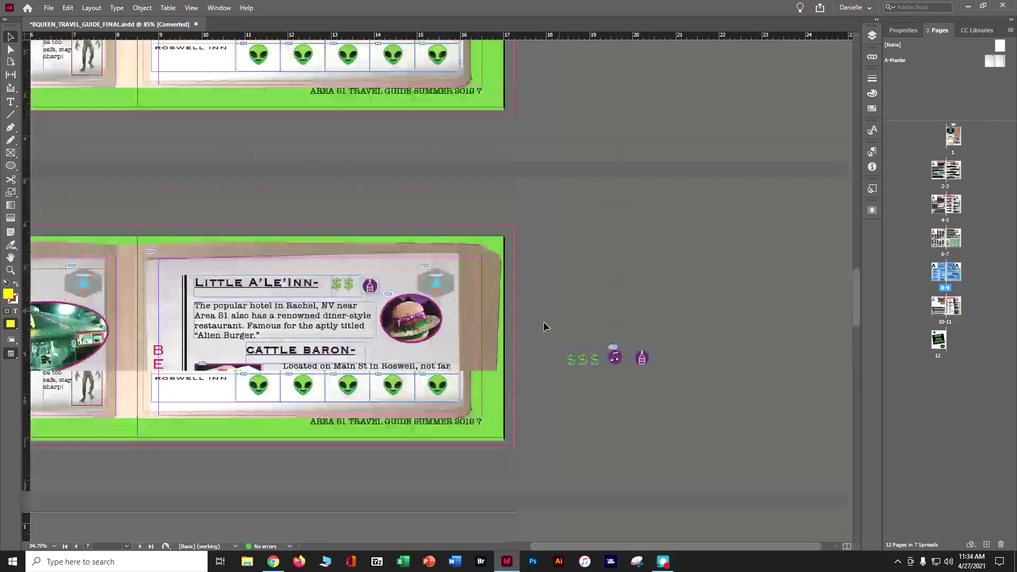
scroll(543, 322, up, 6)
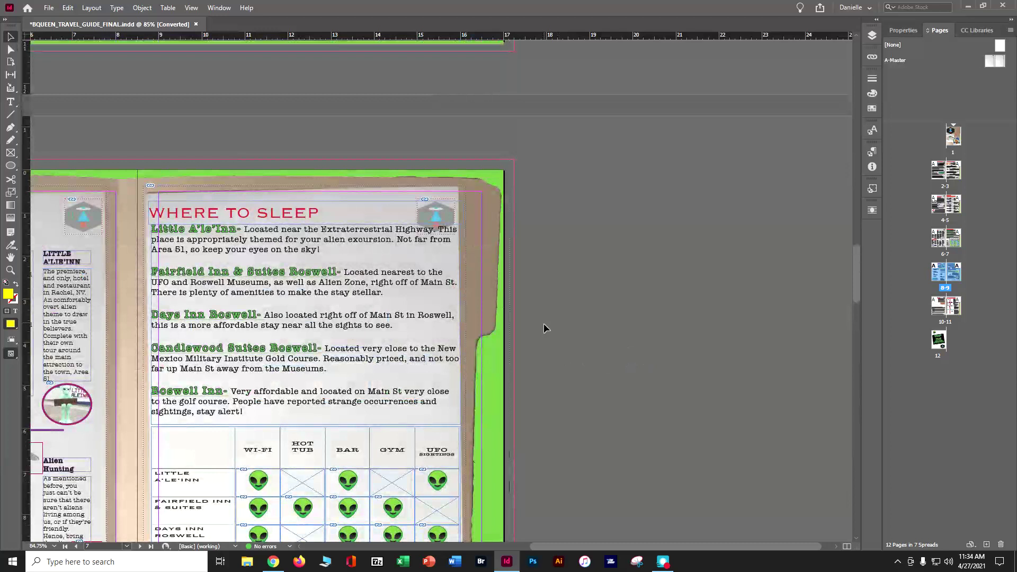
scroll(543, 327, up, 10)
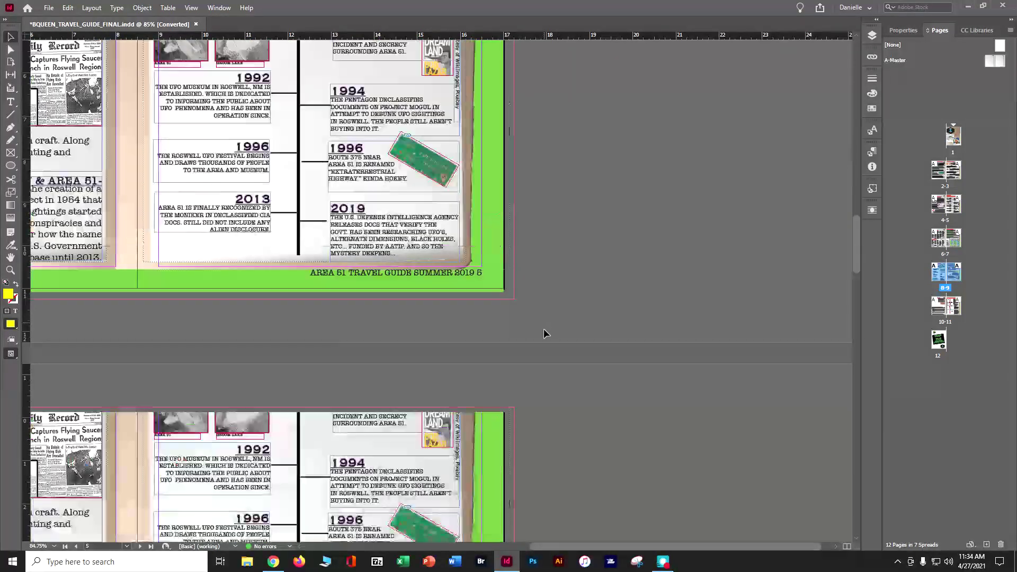
scroll(541, 320, down, 5)
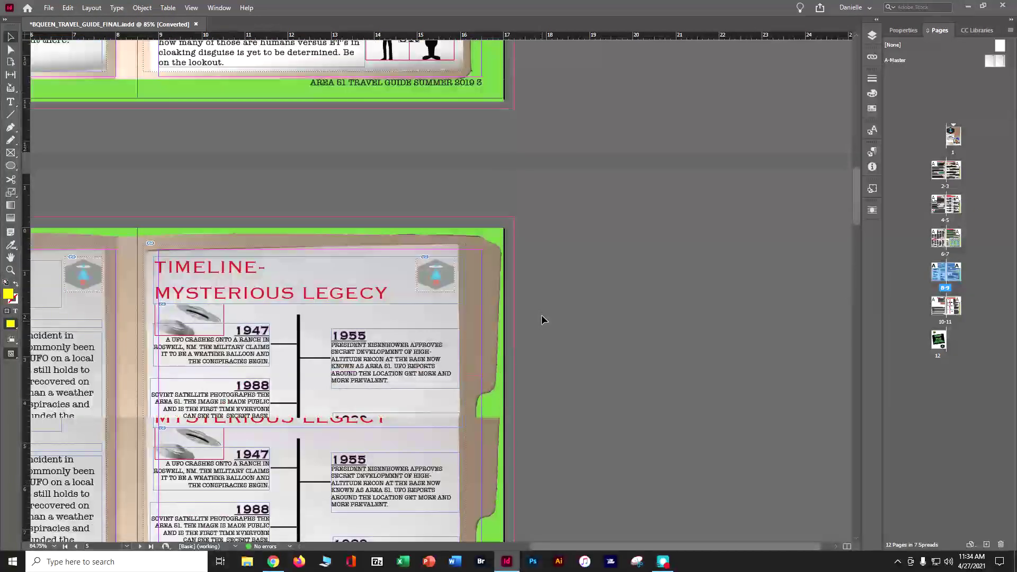
scroll(542, 319, up, 5)
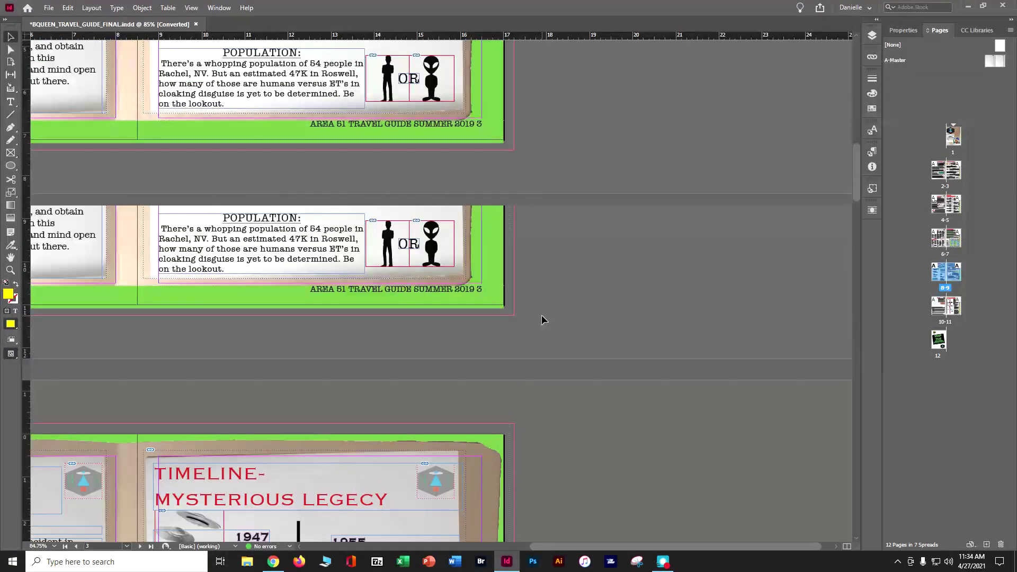
scroll(541, 319, up, 5)
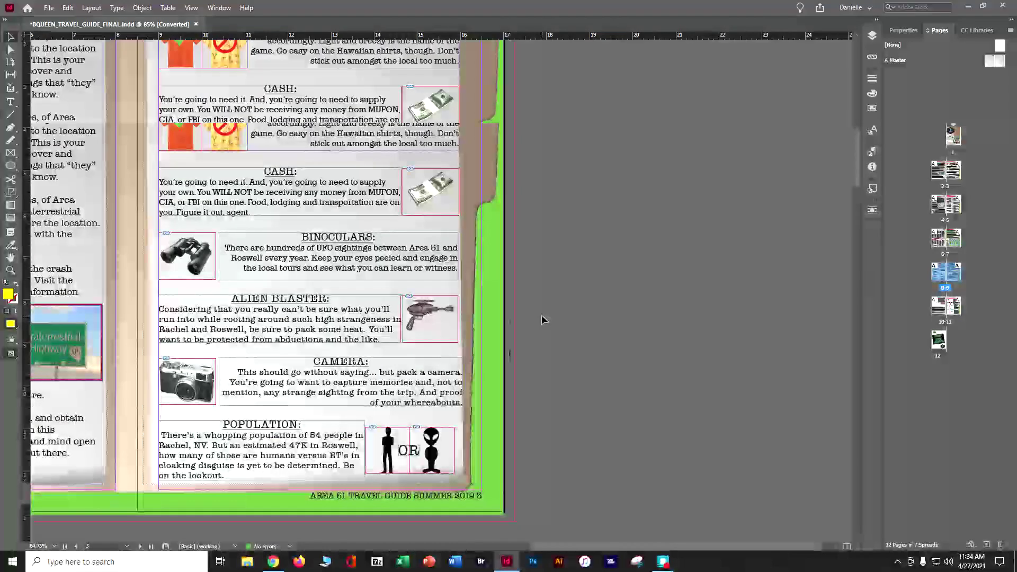
scroll(541, 319, up, 5)
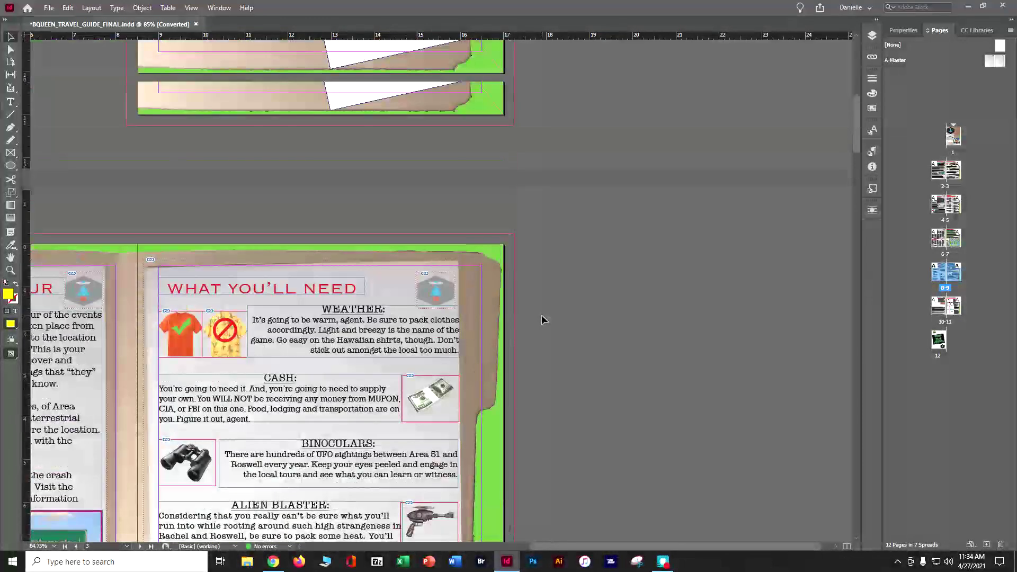
Display the timeline page in Preview mode and move the vertical photo credit from the Dreamland book cover to the outer side of the Area 51 photo.
scroll(542, 317, down, 10)
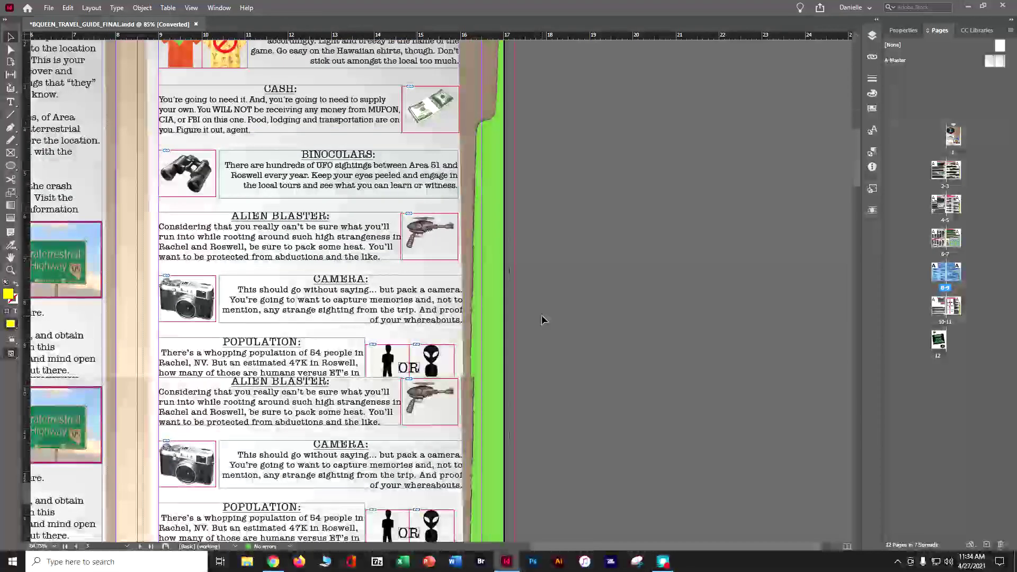
scroll(541, 319, down, 5)
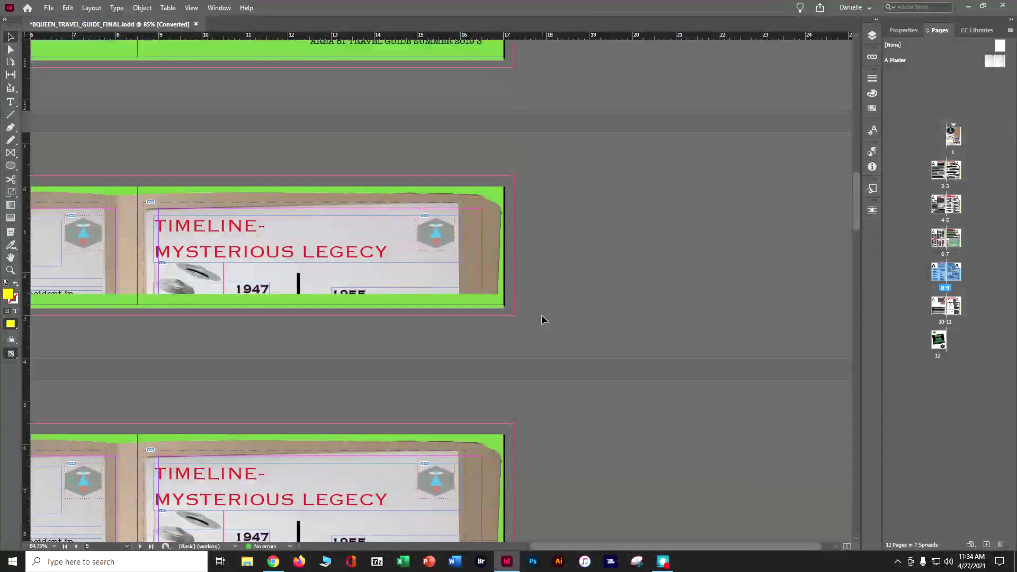
scroll(523, 307, down, 3)
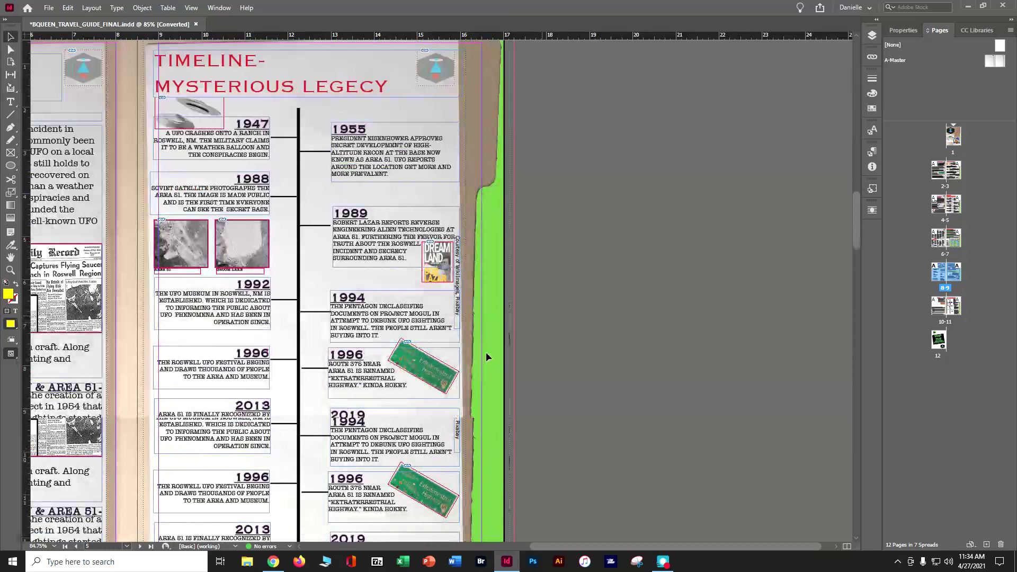
click(456, 272)
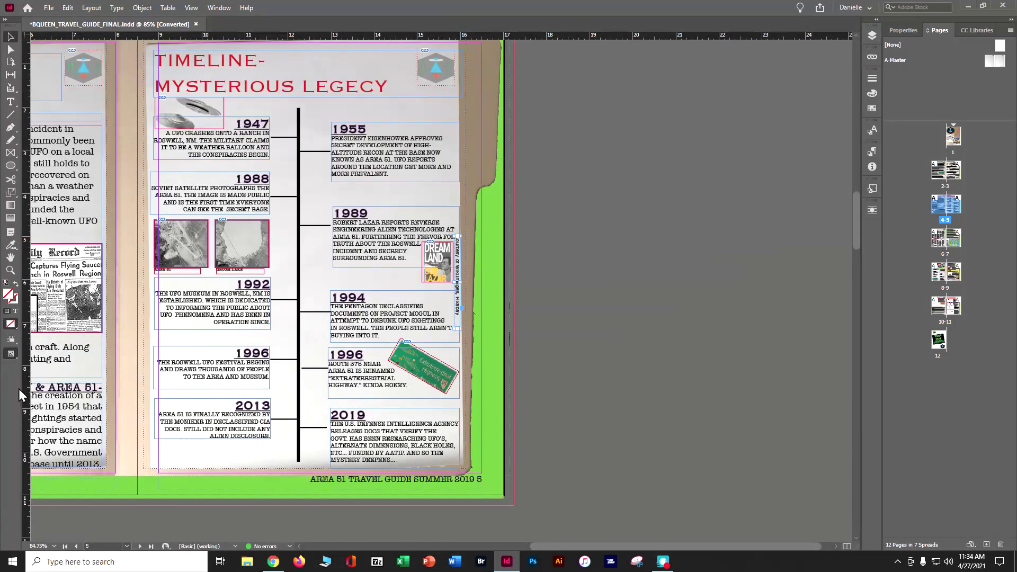
click(12, 354)
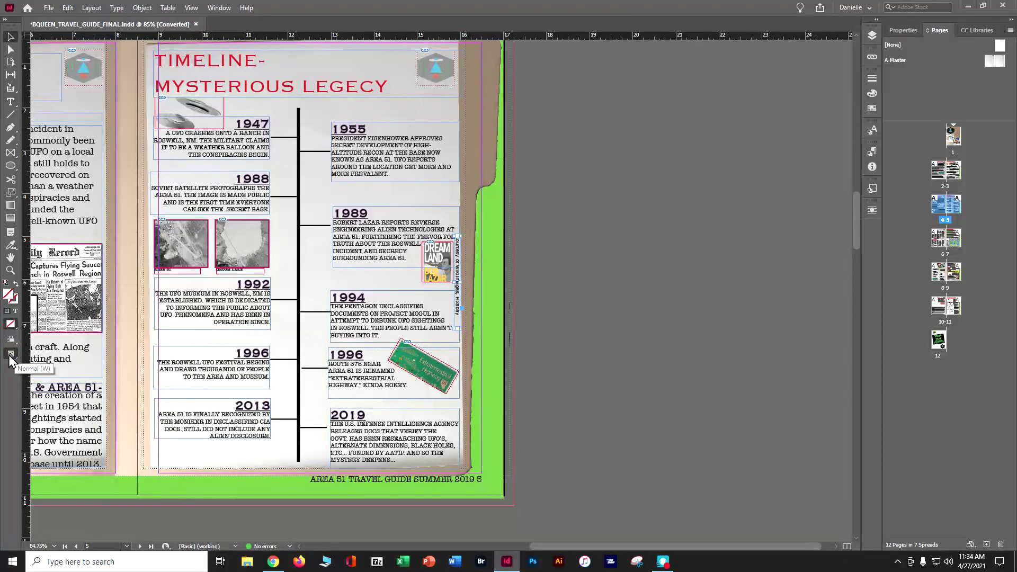
drag(10, 360, 33, 381)
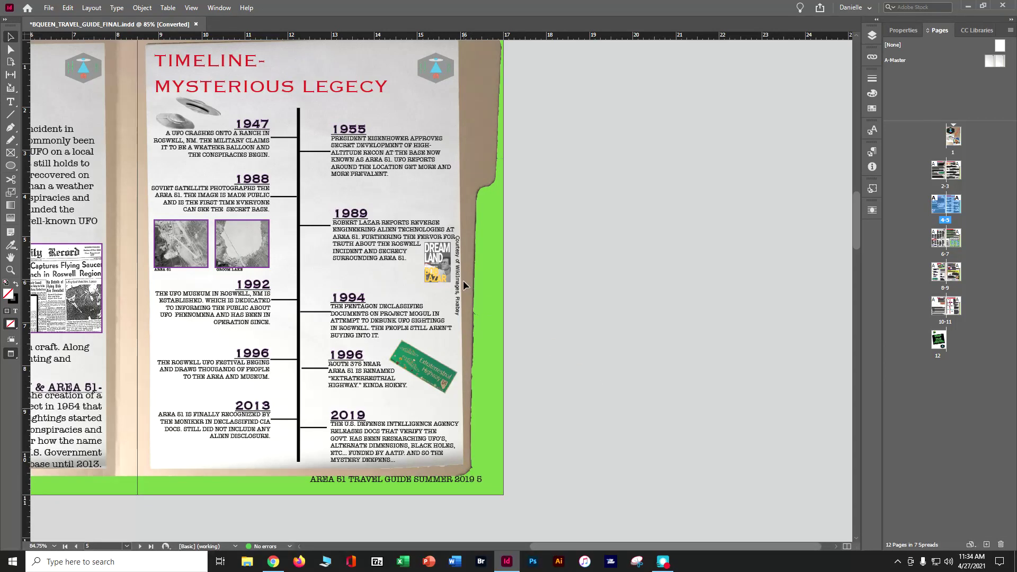
drag(131, 274, 141, 269)
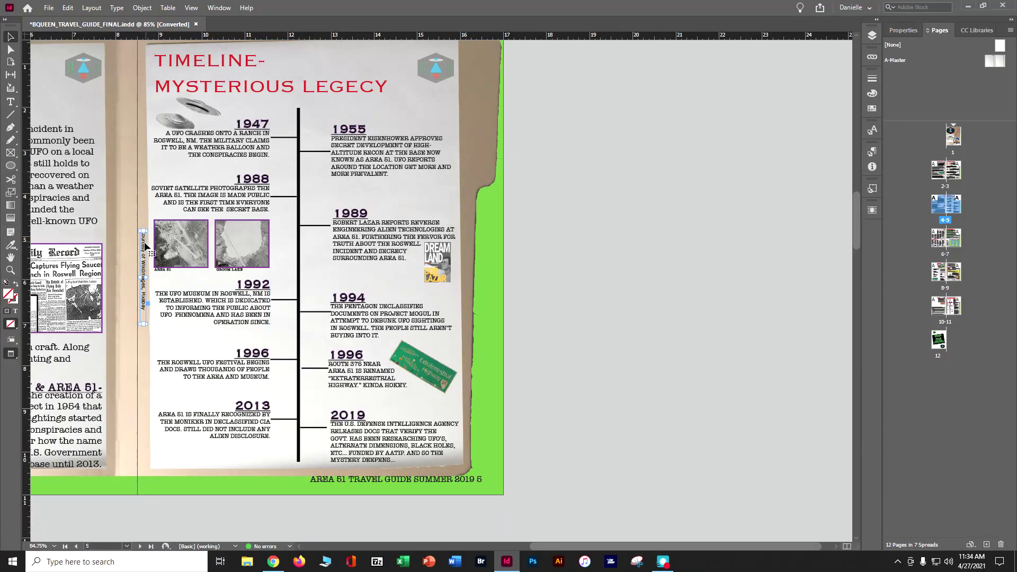
Replace the "Courtesy of" wording in the moved photo credit with "Photo:".
double_click(143, 249)
drag(143, 258, 142, 230)
key(BackSpace)
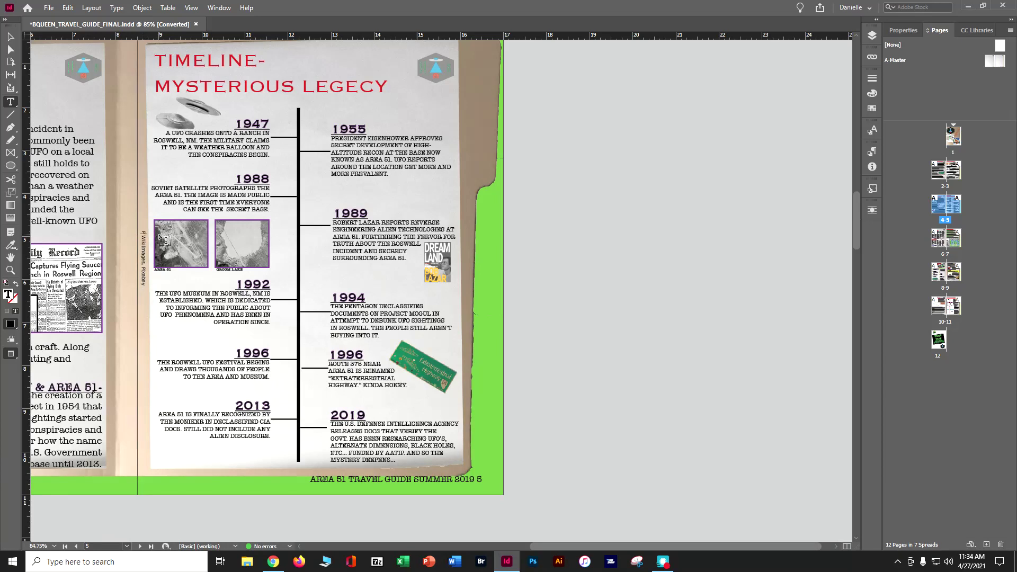
text(Photo |)
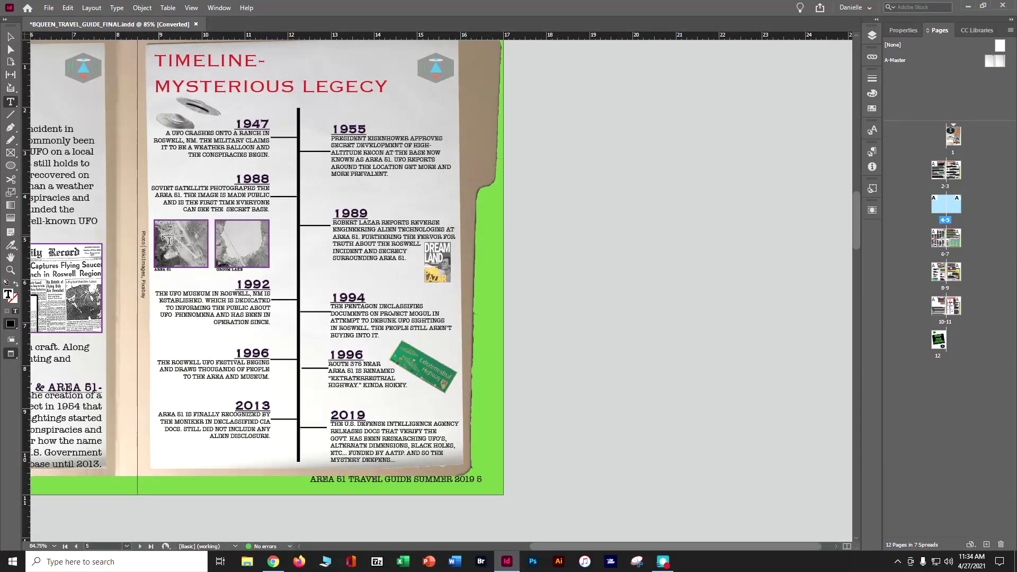
key(BackSpace)
key(BackSpace)
text(:)
Set the font size of the photo credit beside the Area 51 photo to 6 pt.
click(8, 39)
click(144, 271)
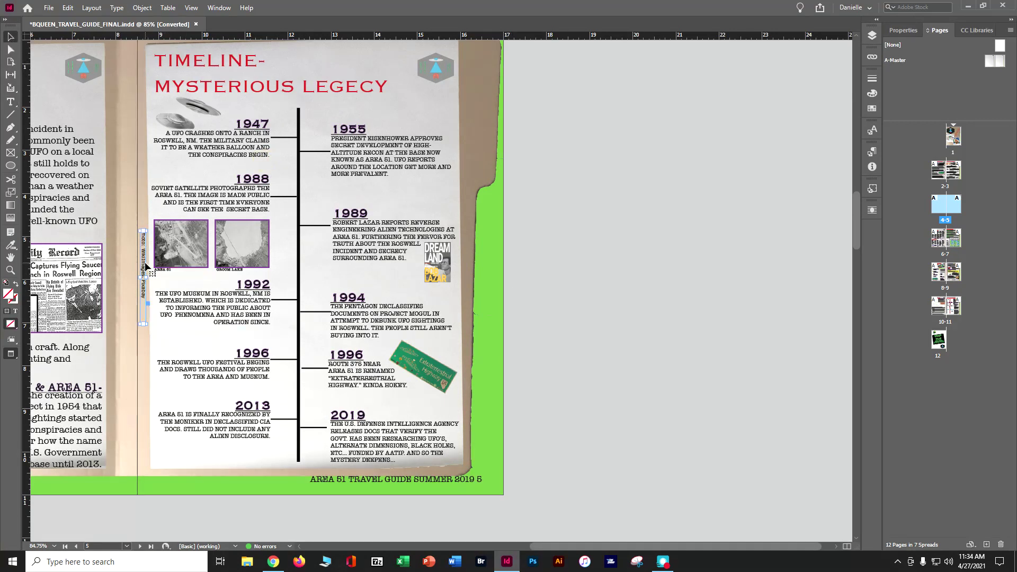
click(895, 31)
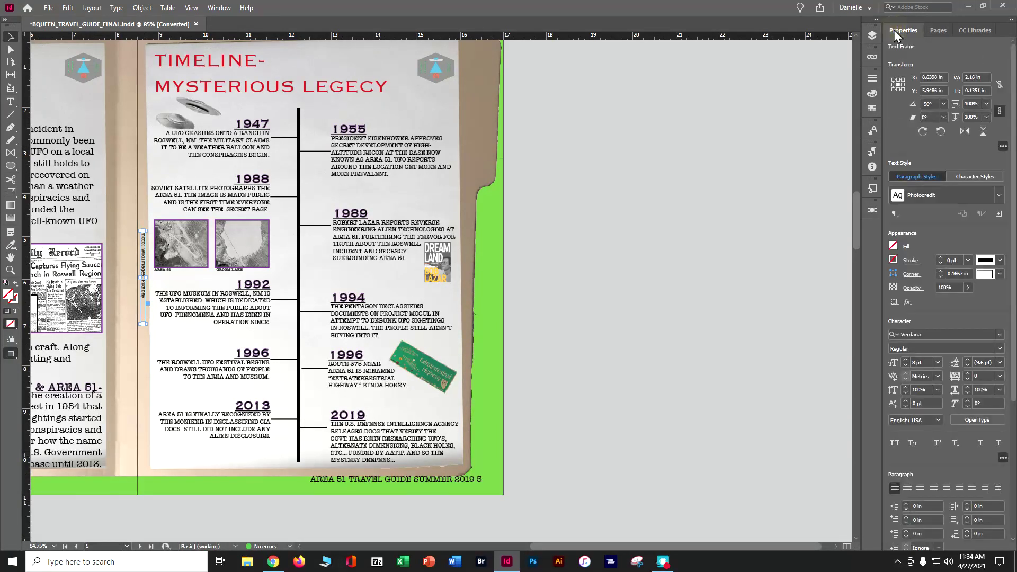
click(937, 362)
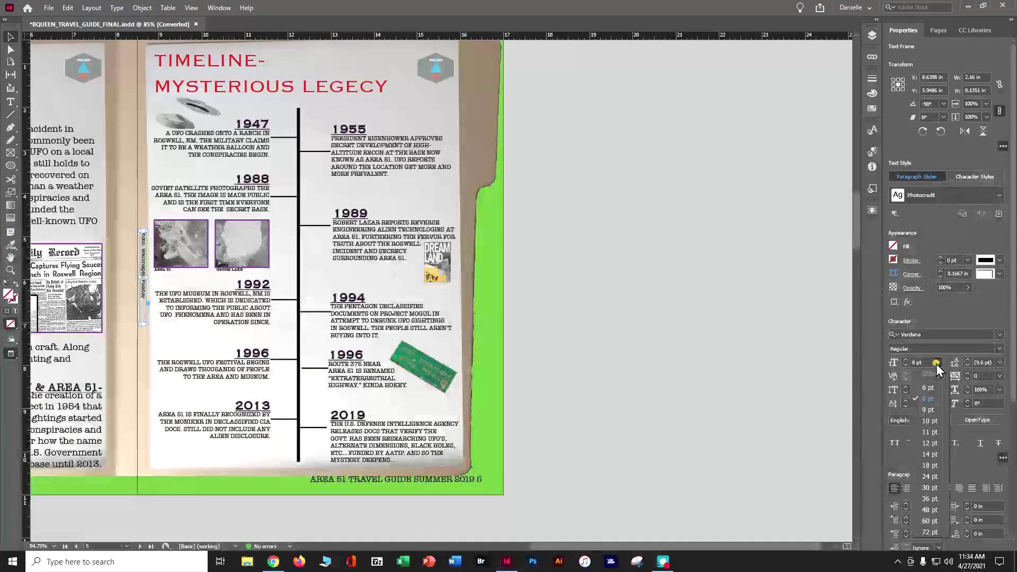
click(932, 392)
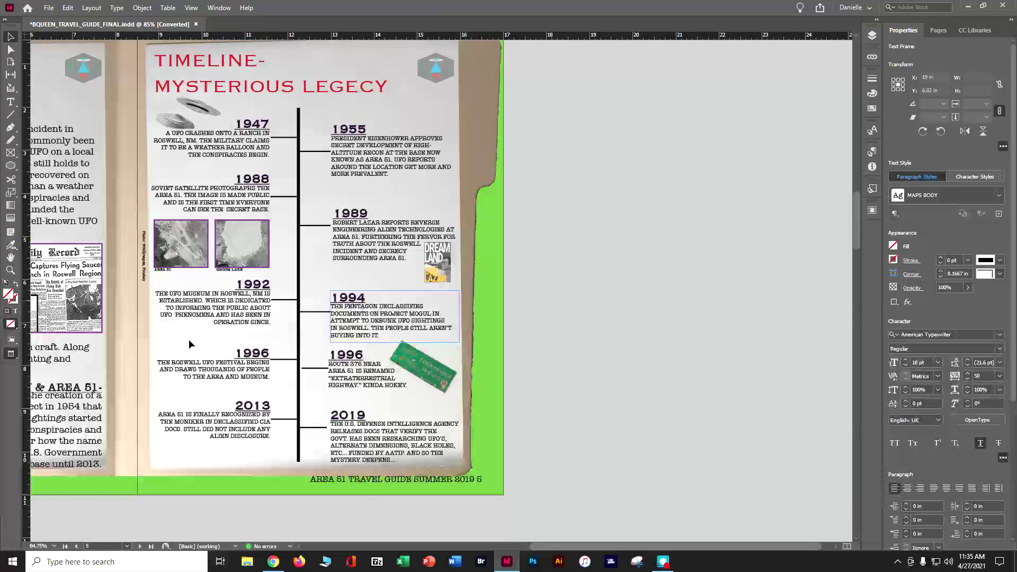
Reposition the vertical photo credit just outside the Area 51 photo, with its upper end level with the photo's upper edge.
click(150, 260)
drag(144, 259, 161, 261)
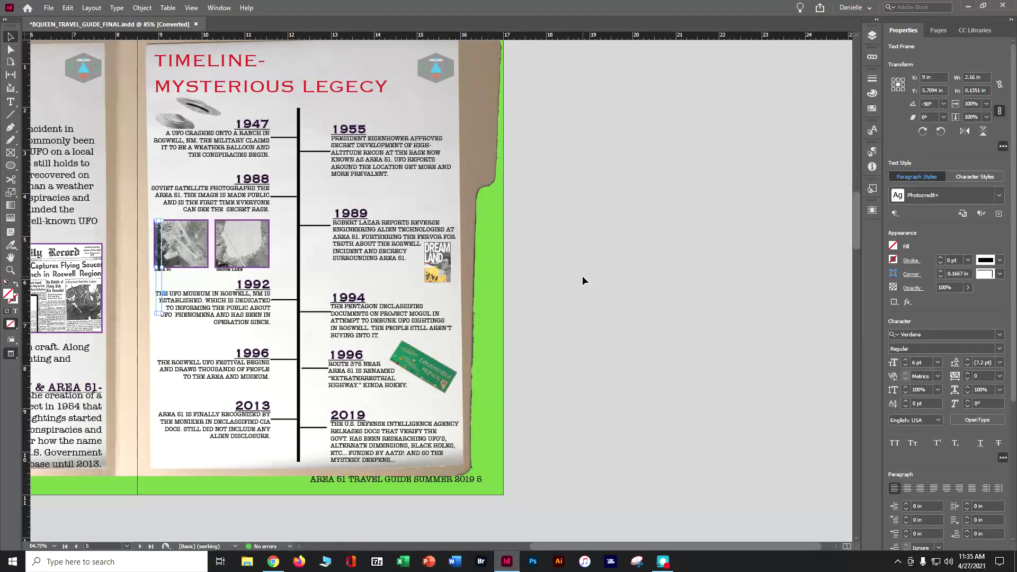
click(151, 251)
drag(162, 250, 146, 253)
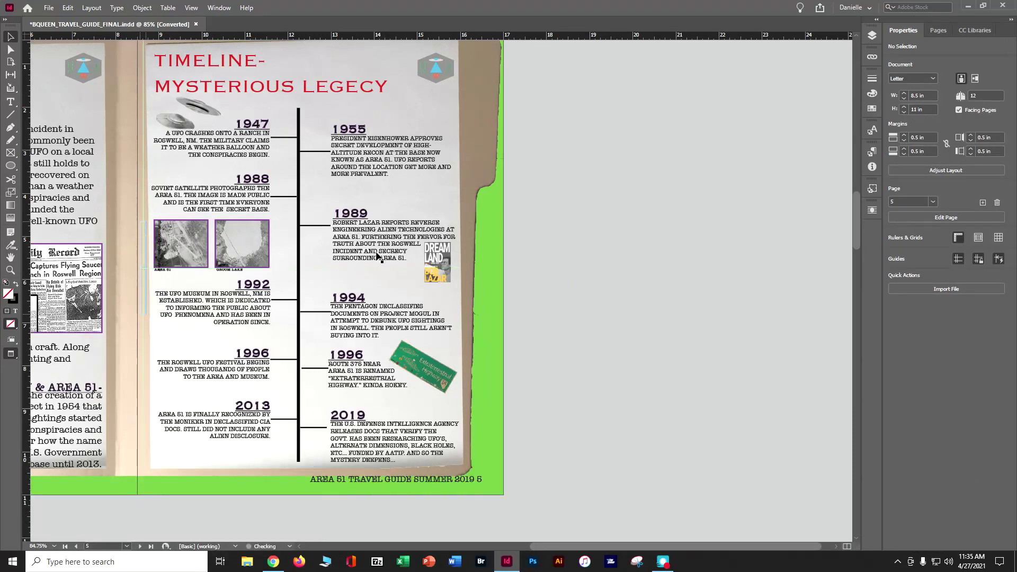
click(556, 276)
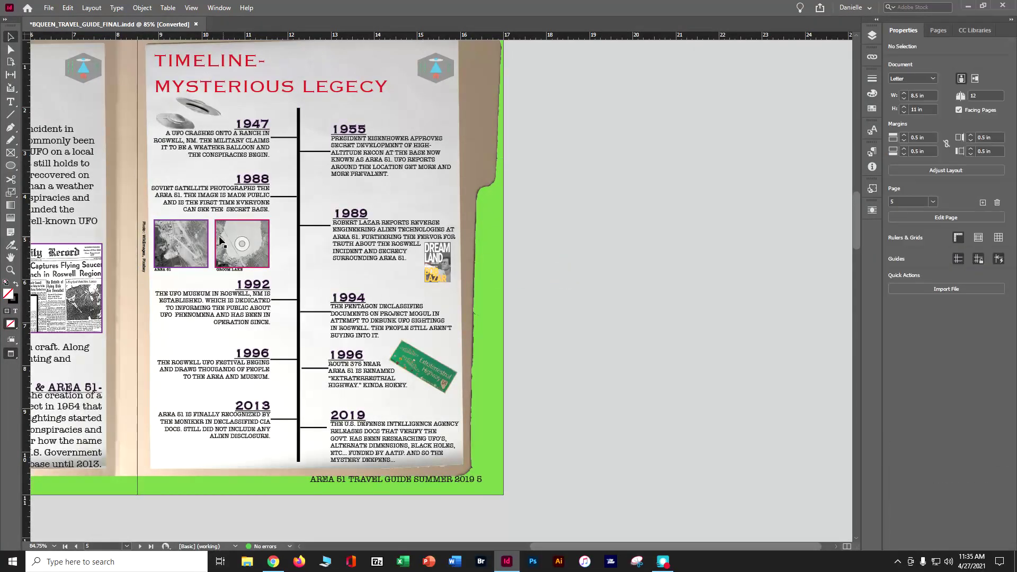
Select the repositioned photo credit and return the document to Normal screen mode.
click(144, 251)
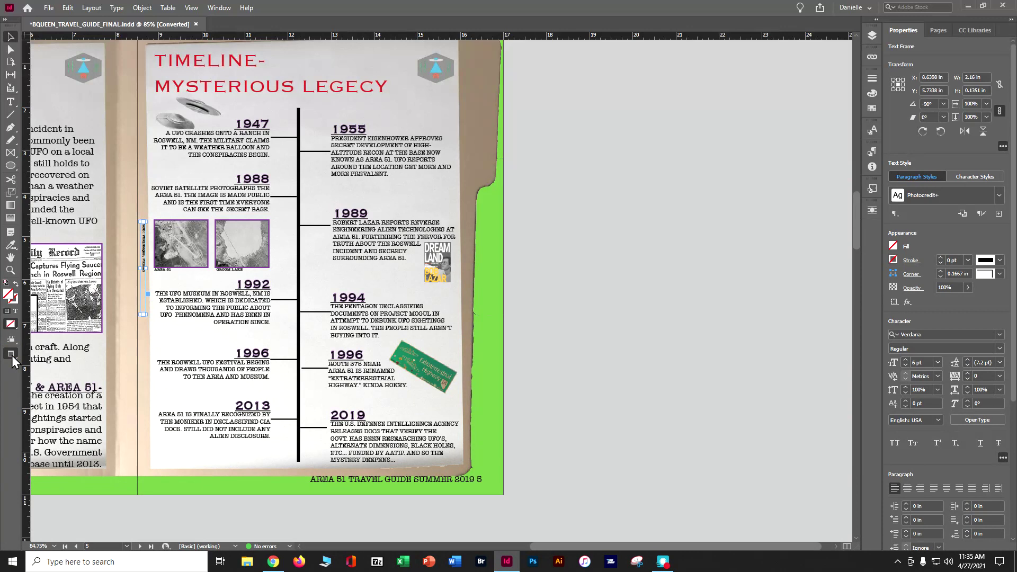
drag(11, 354, 38, 373)
key(w)
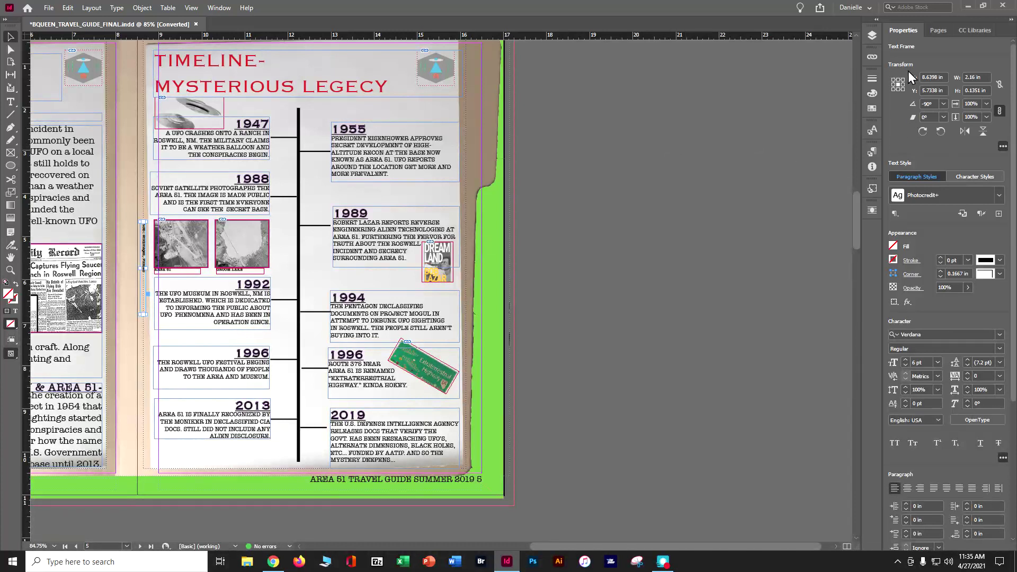
Show the Actual PPI and Effective PPI columns in the document's links list and widen the Effective PPI column.
click(871, 59)
click(855, 45)
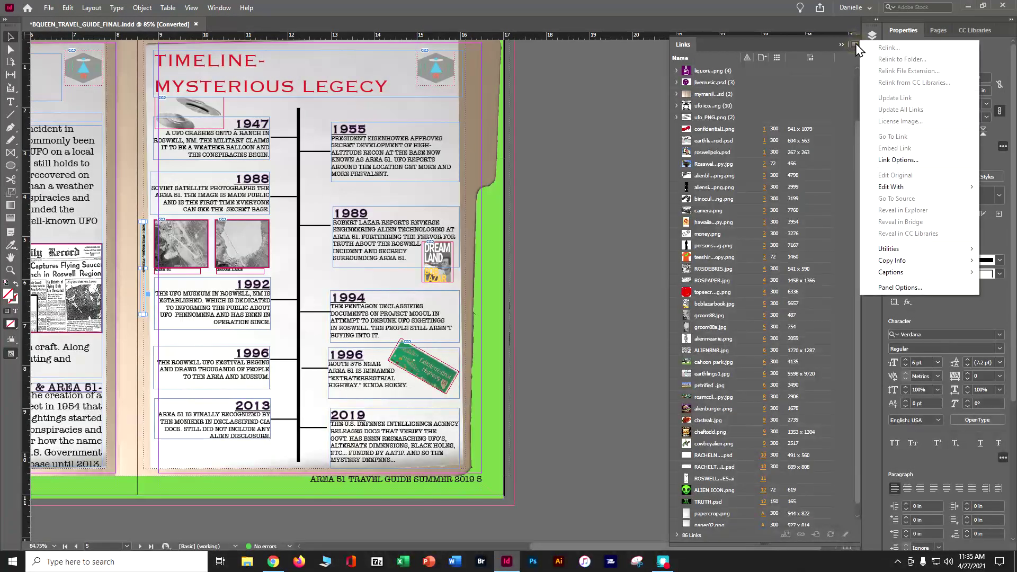
click(920, 287)
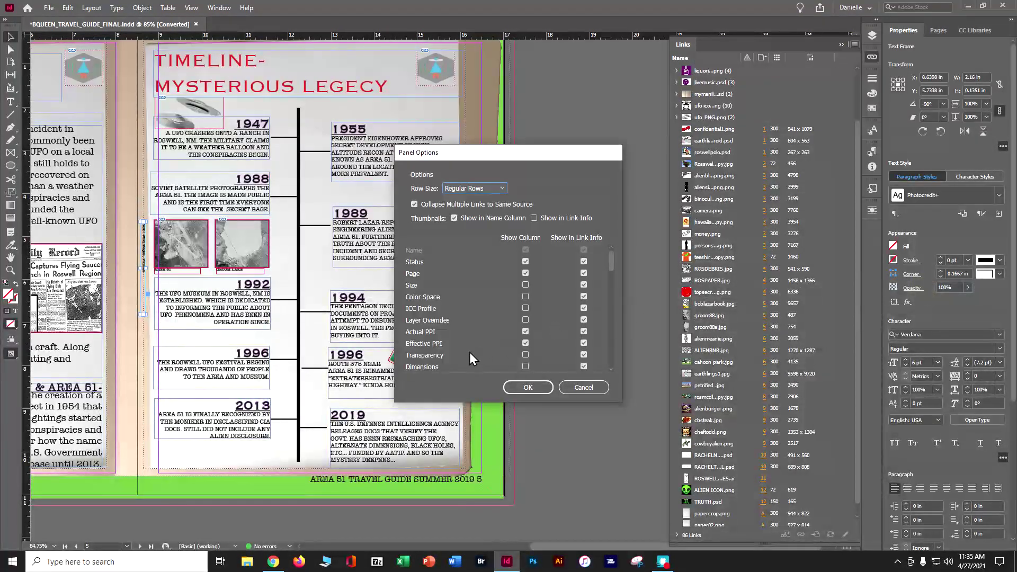
click(526, 332)
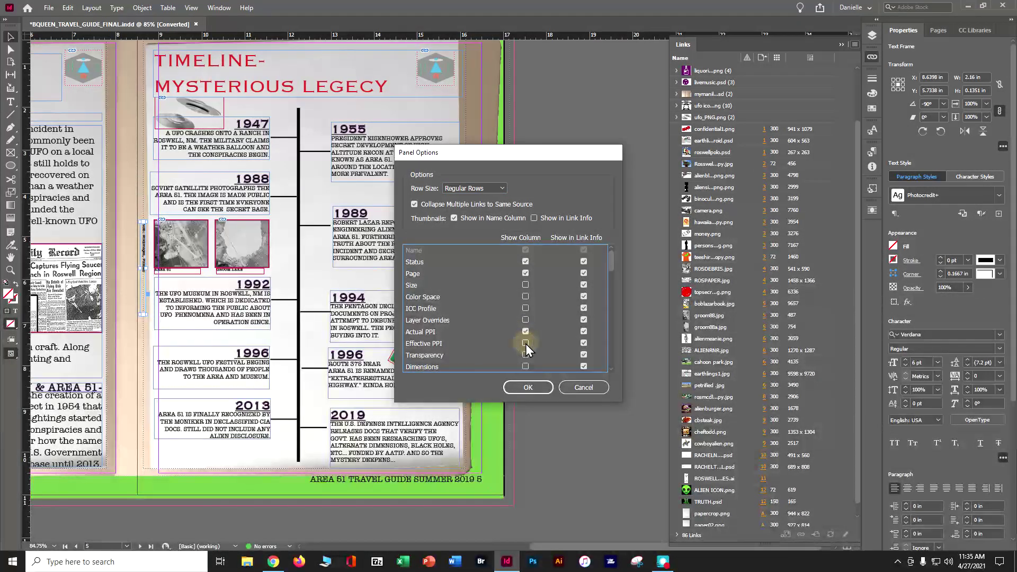
click(528, 387)
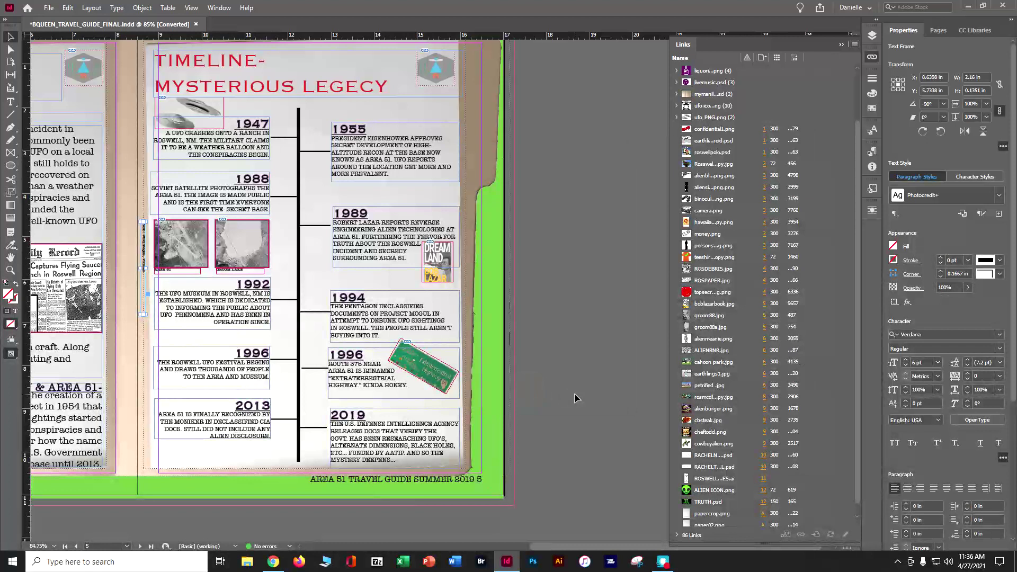
drag(802, 57, 828, 56)
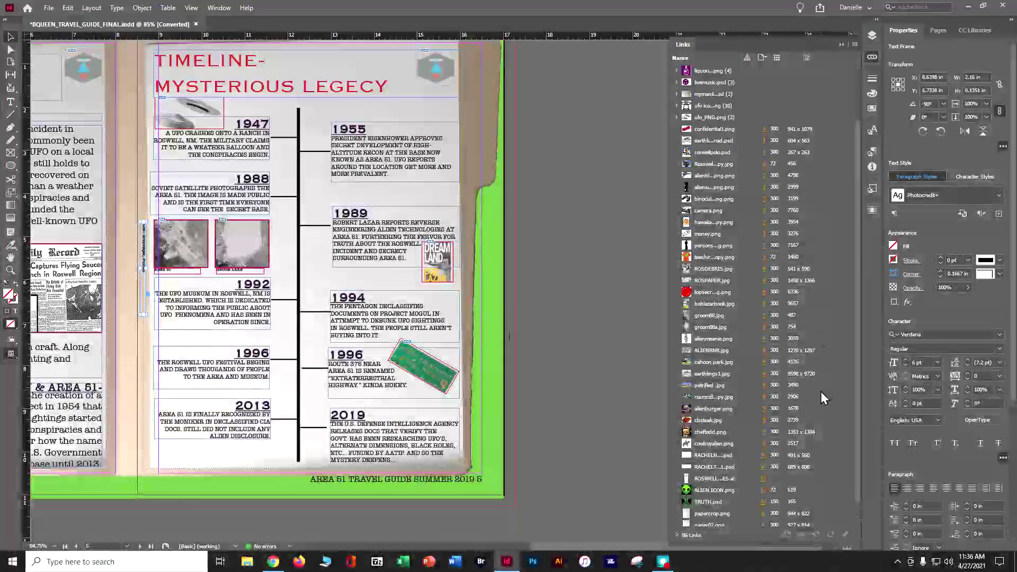
Go to the linked earthlings1.jpg image in the layout and open it for editing in Adobe Photoshop 2021.
click(792, 373)
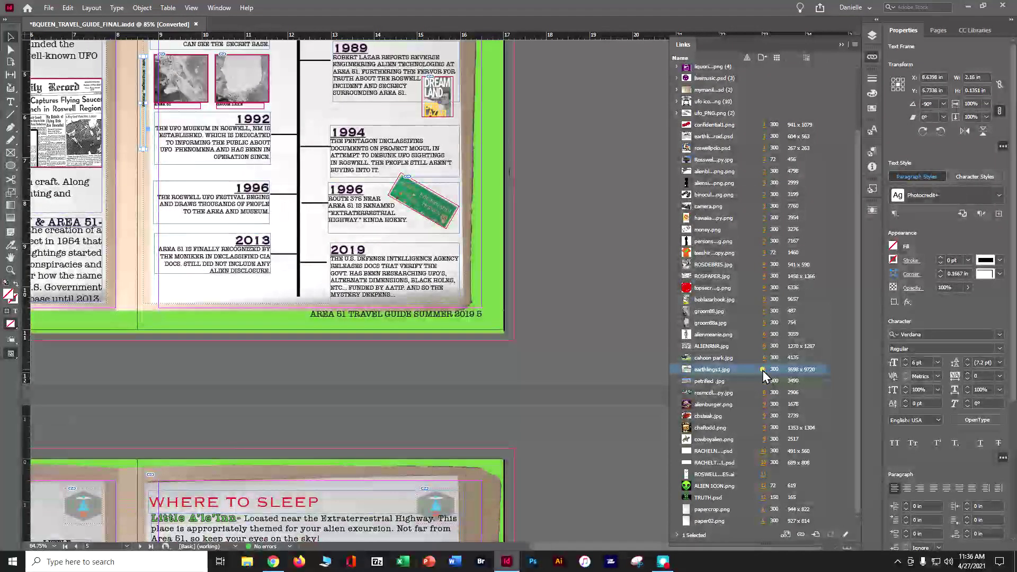
click(764, 369)
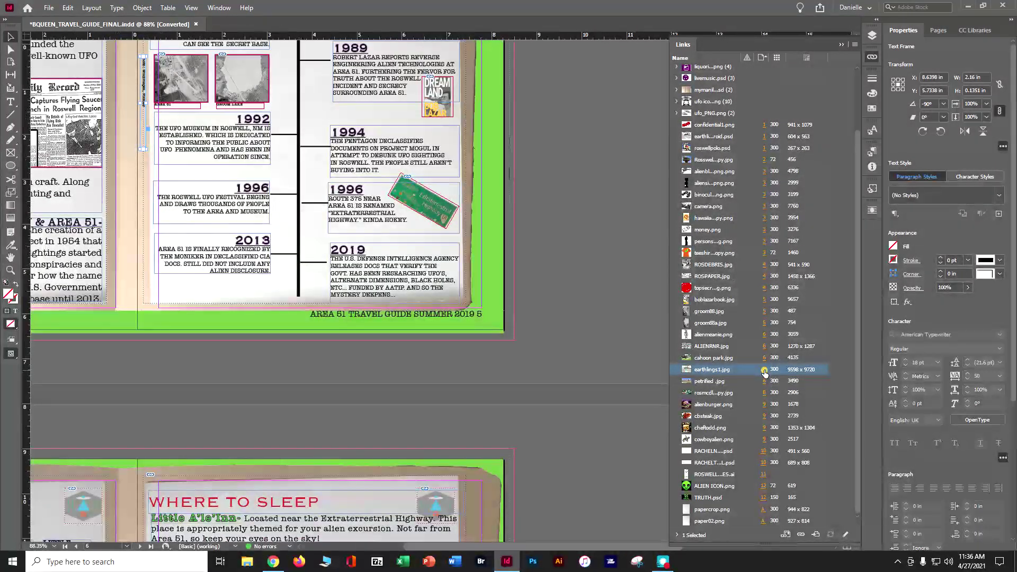
click(765, 370)
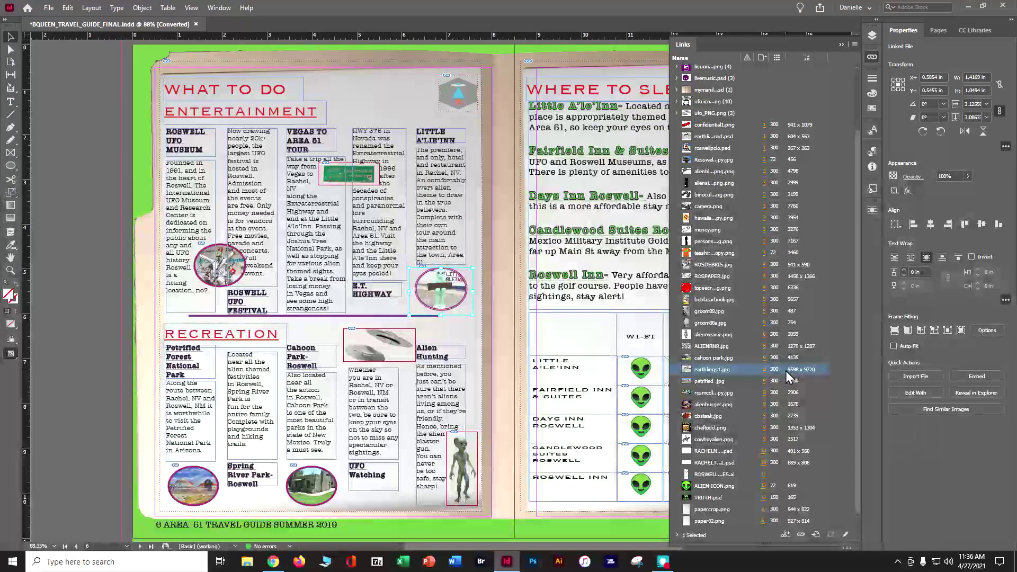
right_click(711, 372)
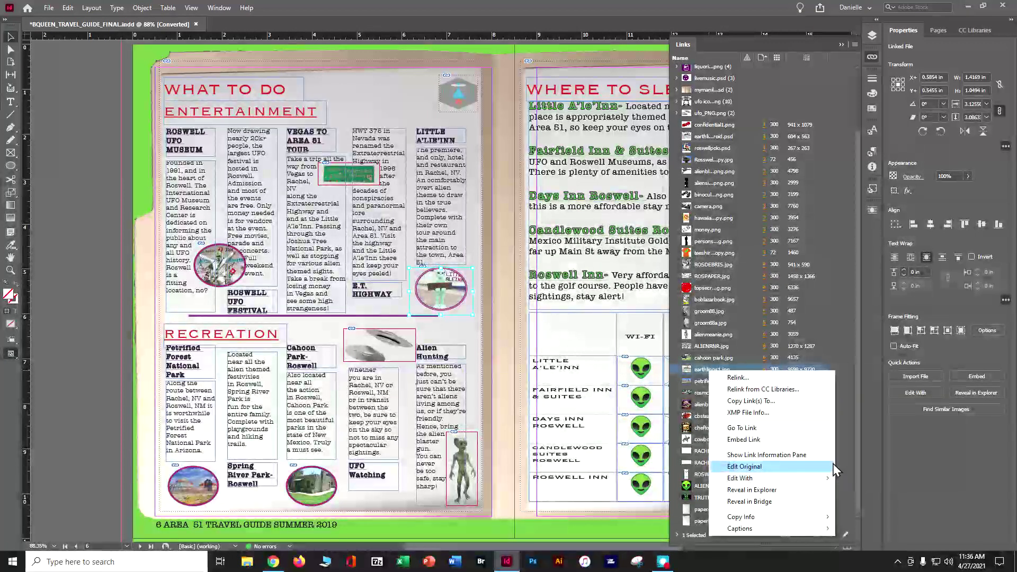
mouse_move(821, 478)
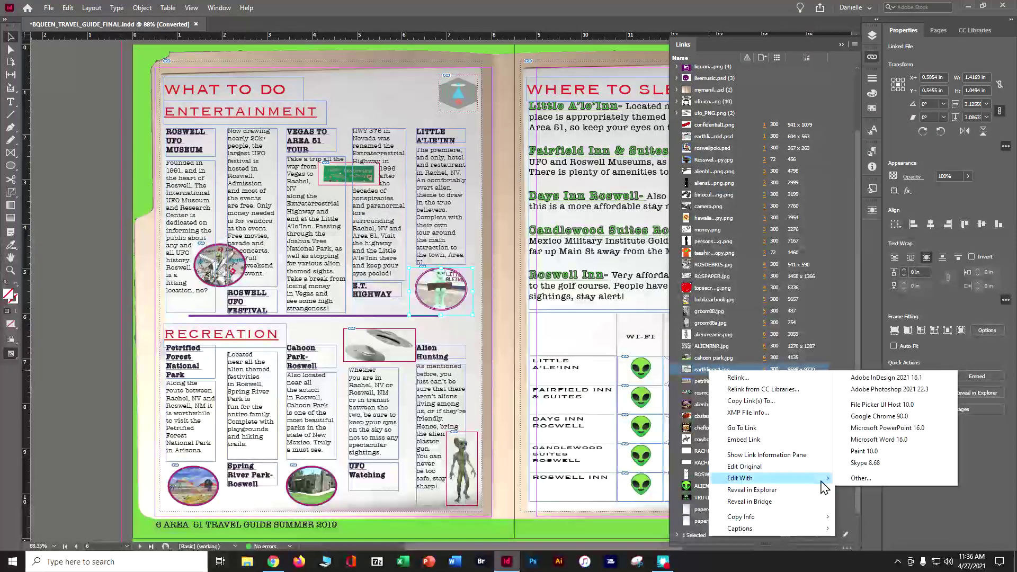
click(864, 390)
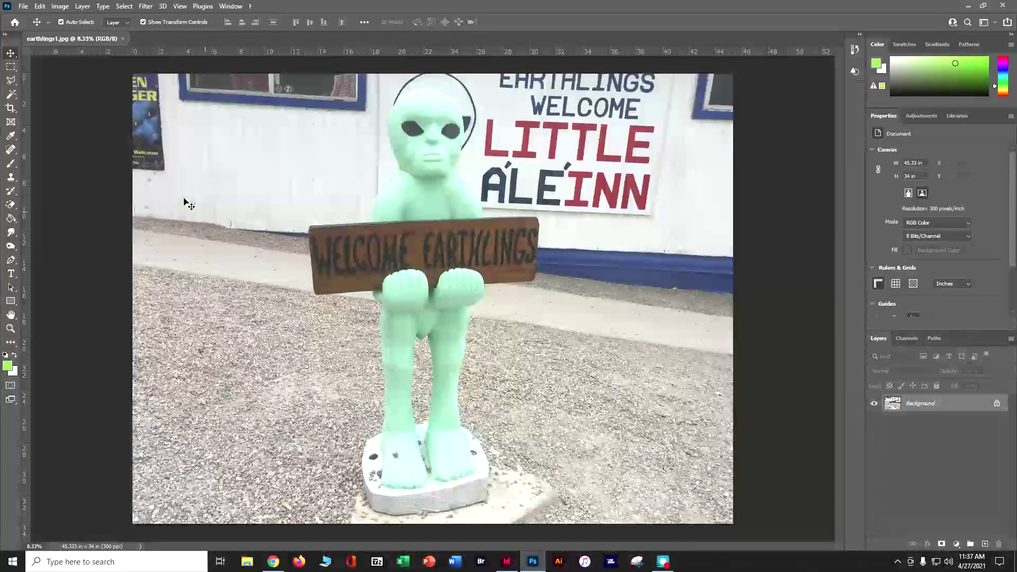
Apply Auto Tone, Auto Contrast and Auto Color to the earthlings1.jpg photo.
click(58, 7)
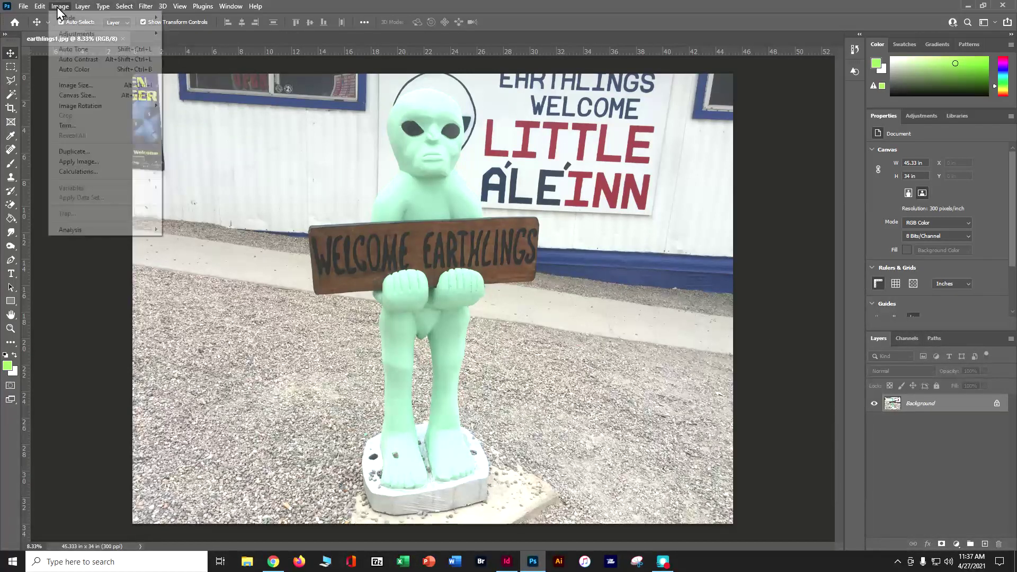
click(65, 50)
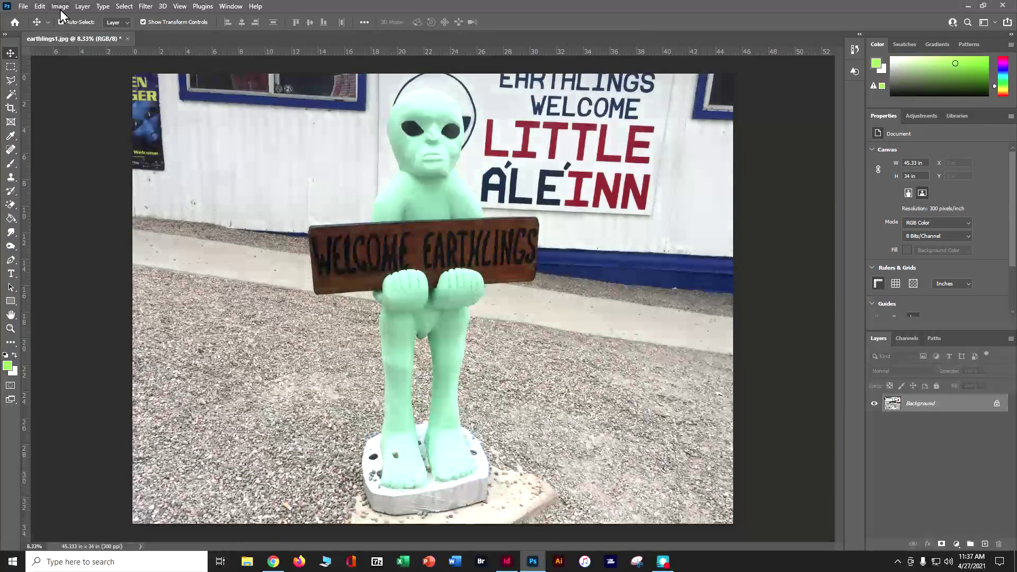
click(59, 10)
click(71, 61)
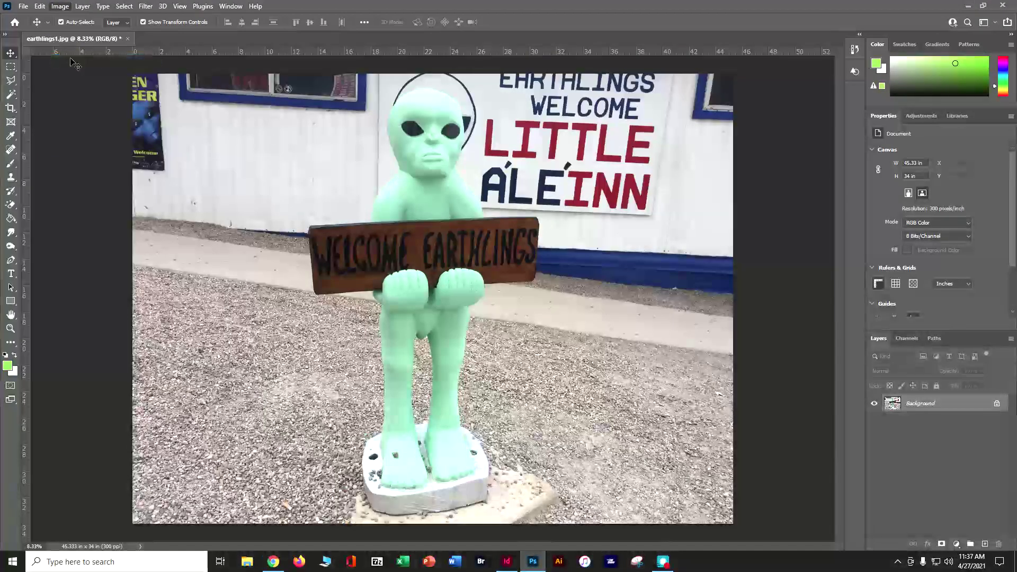
click(59, 9)
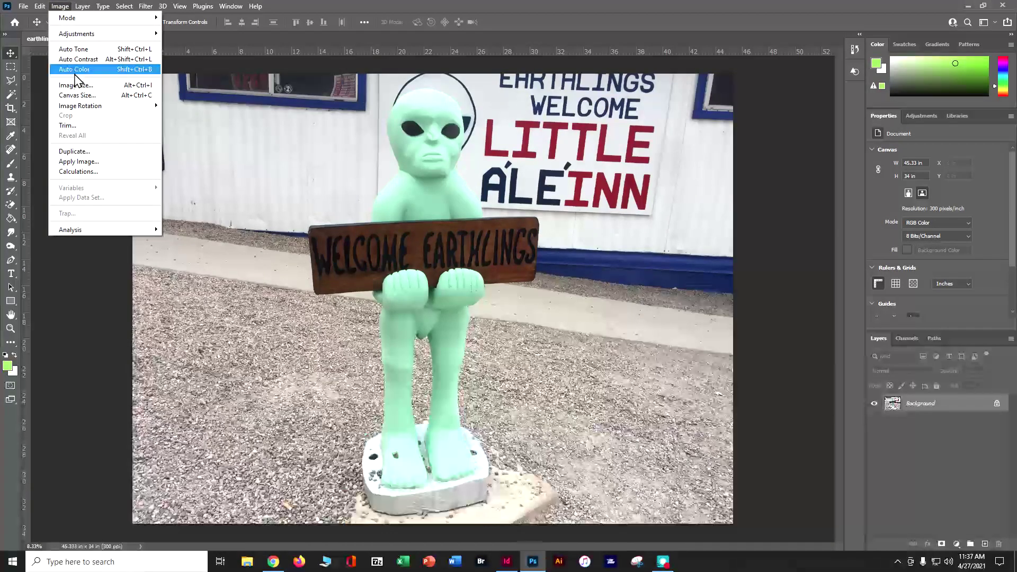
click(74, 70)
Resample the earthlings1.jpg photo to a height of 2 inches at 300 pixels/inch and save the file.
click(60, 7)
mouse_move(69, 34)
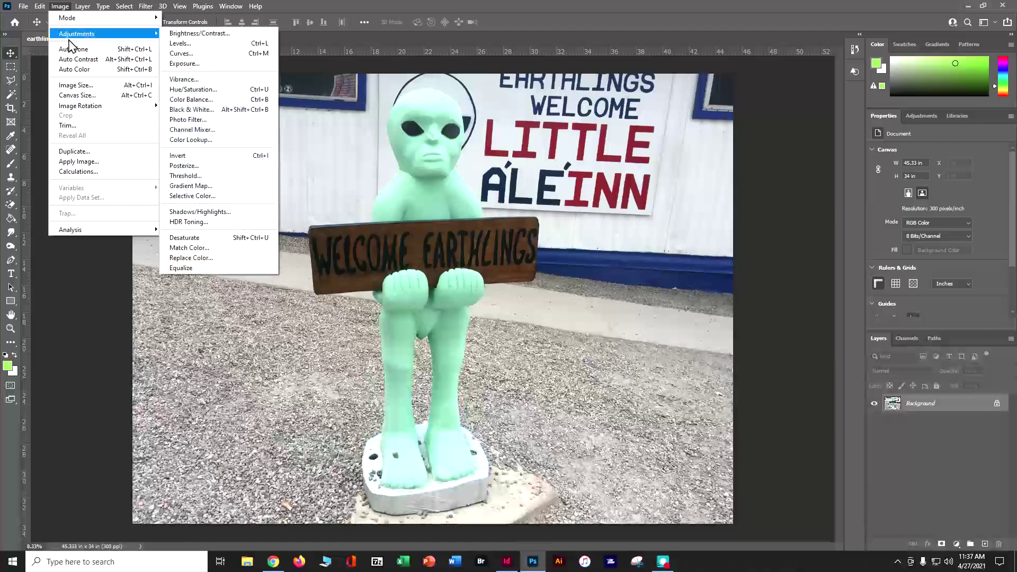
click(75, 85)
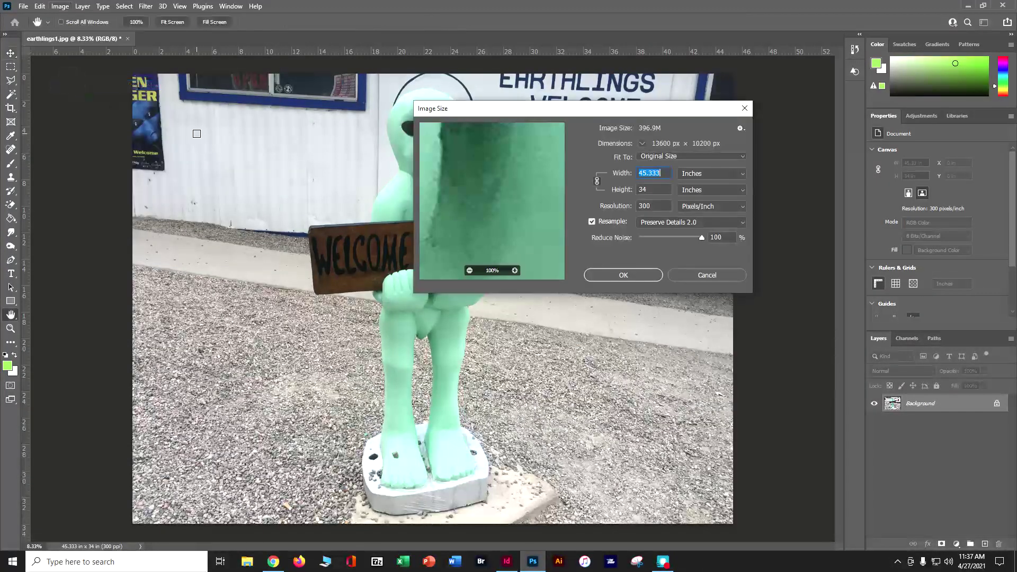
drag(627, 113, 759, 121)
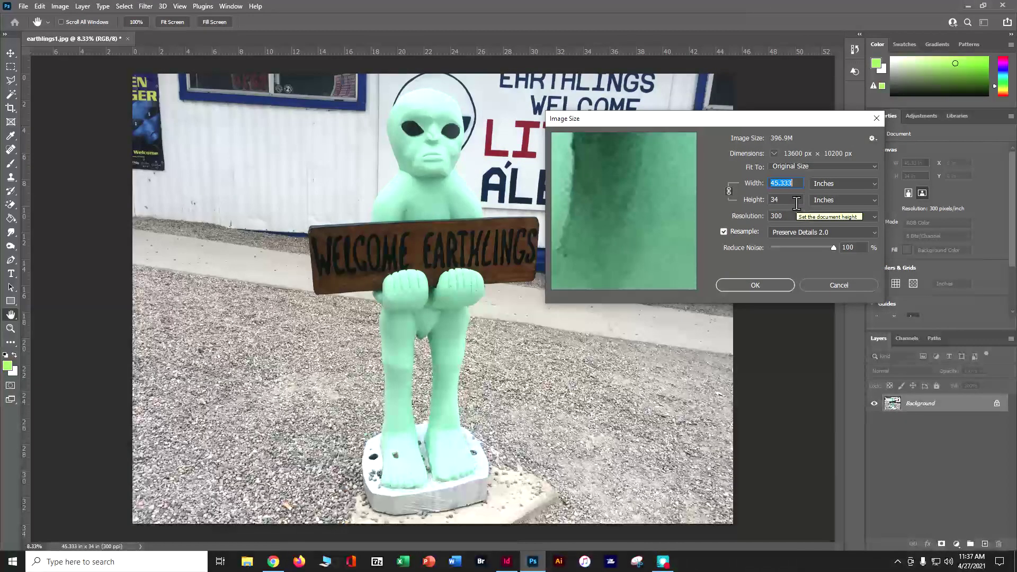
key(Tab)
text(2)
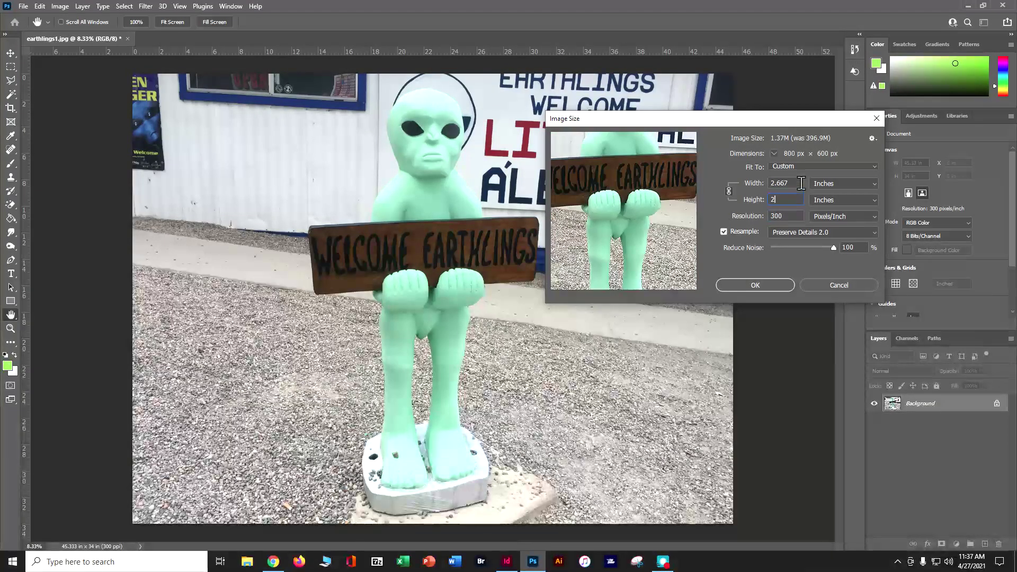
click(772, 287)
key(v)
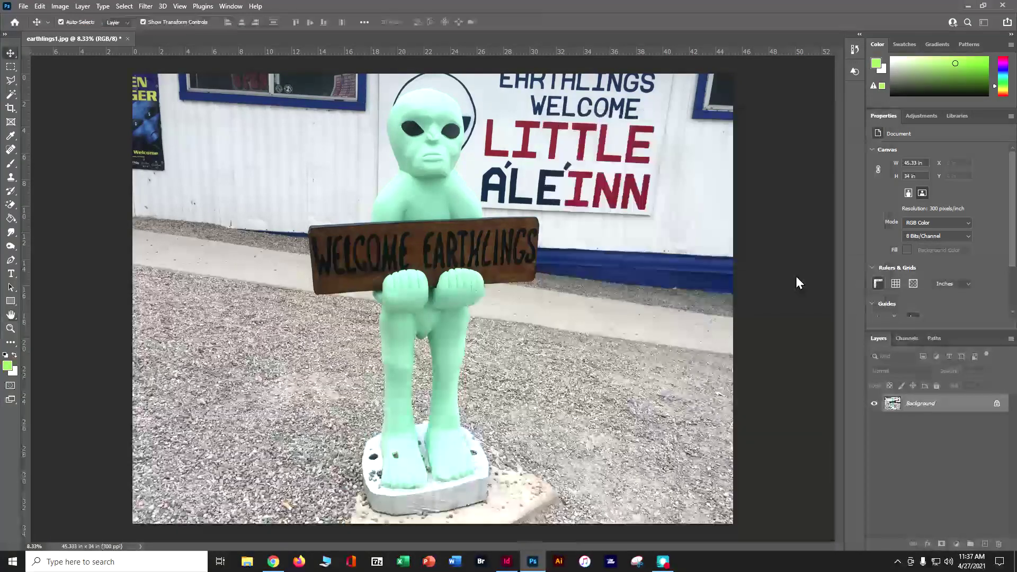
key(ctrl+s)
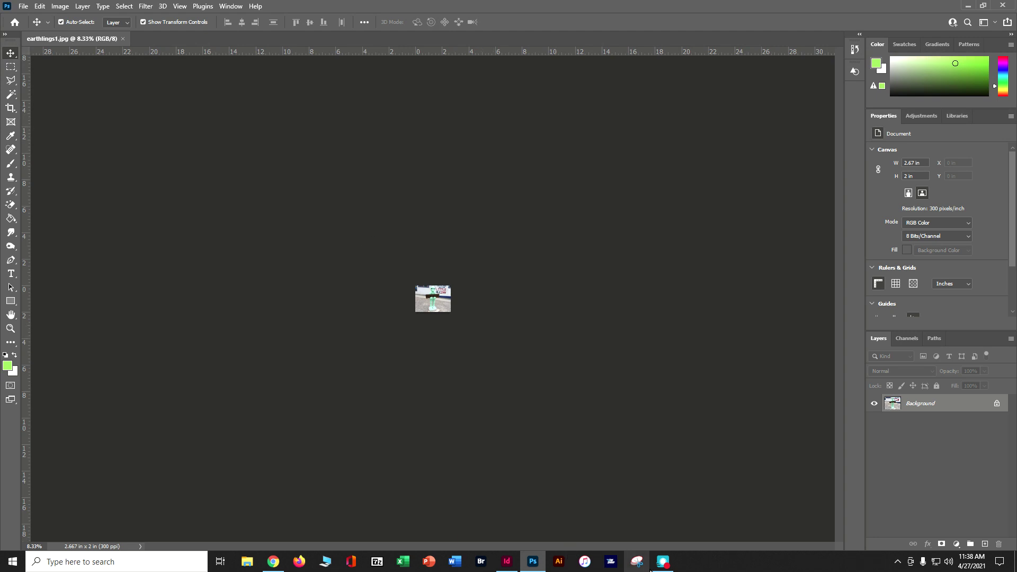
Switch to InDesign, turn on Auto-Fit for the Little A'Le'Inn earthlings1.jpg image and fit its content proportionally.
click(507, 562)
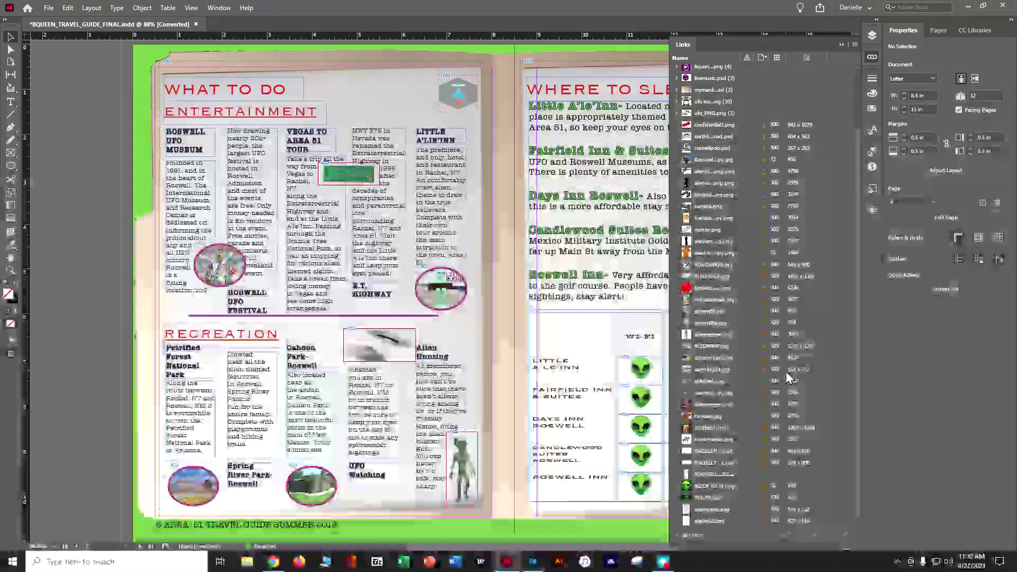
click(792, 371)
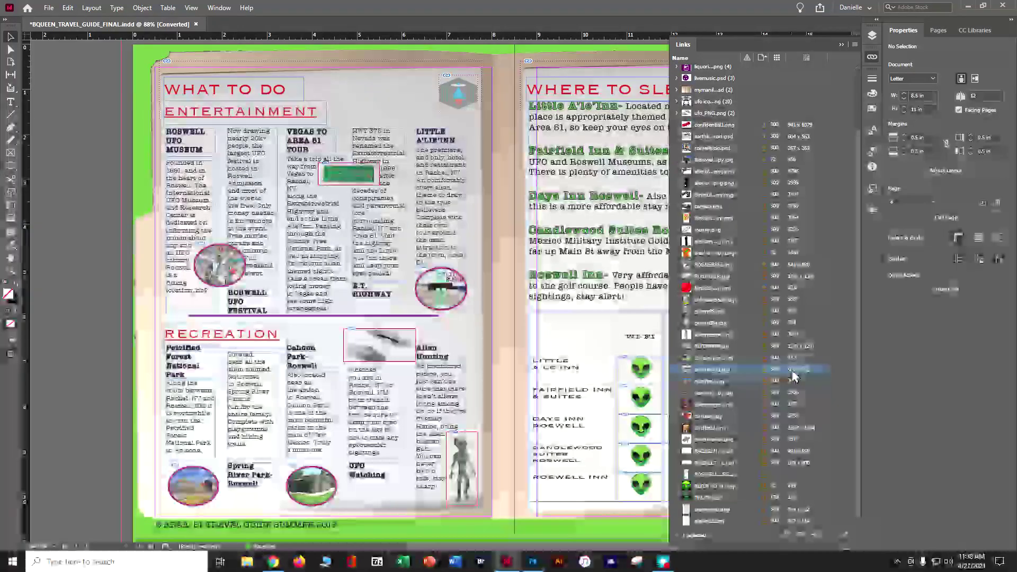
click(439, 307)
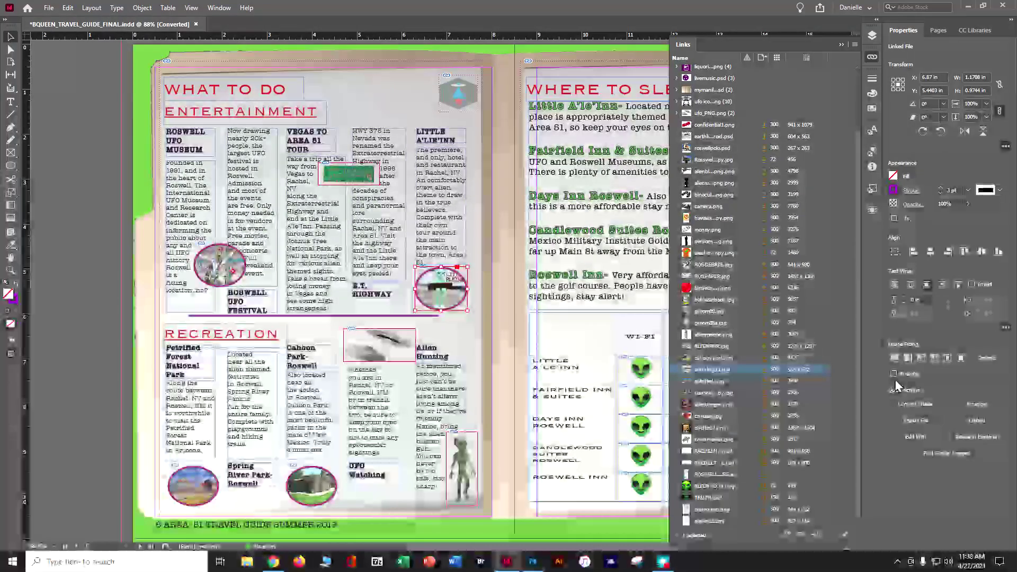
click(894, 374)
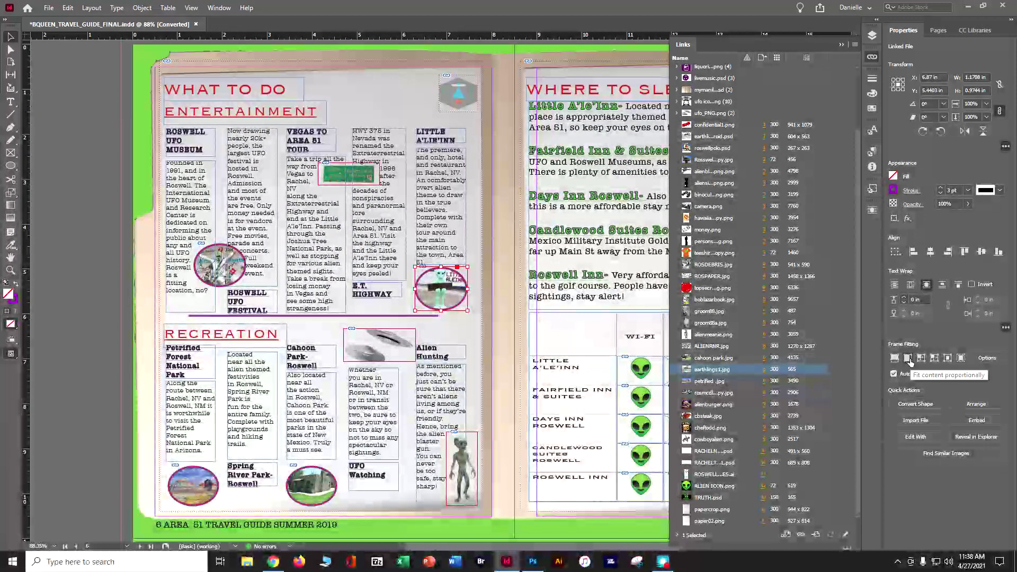
click(909, 360)
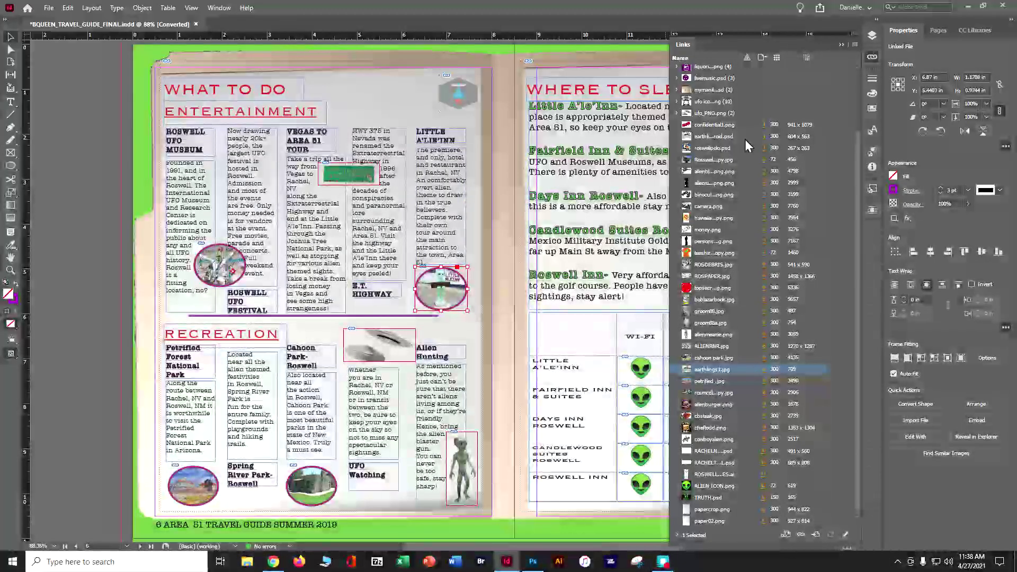
Go to the linked ROSPAPER.jpg newspaper image, enable Auto-Fit and make the image fill its frame proportionally.
click(795, 276)
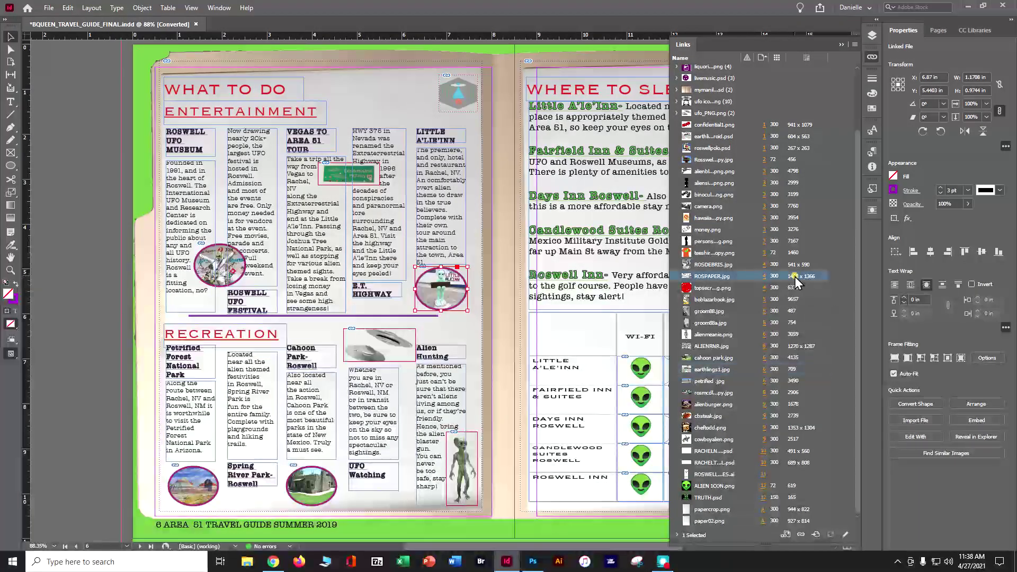
click(764, 276)
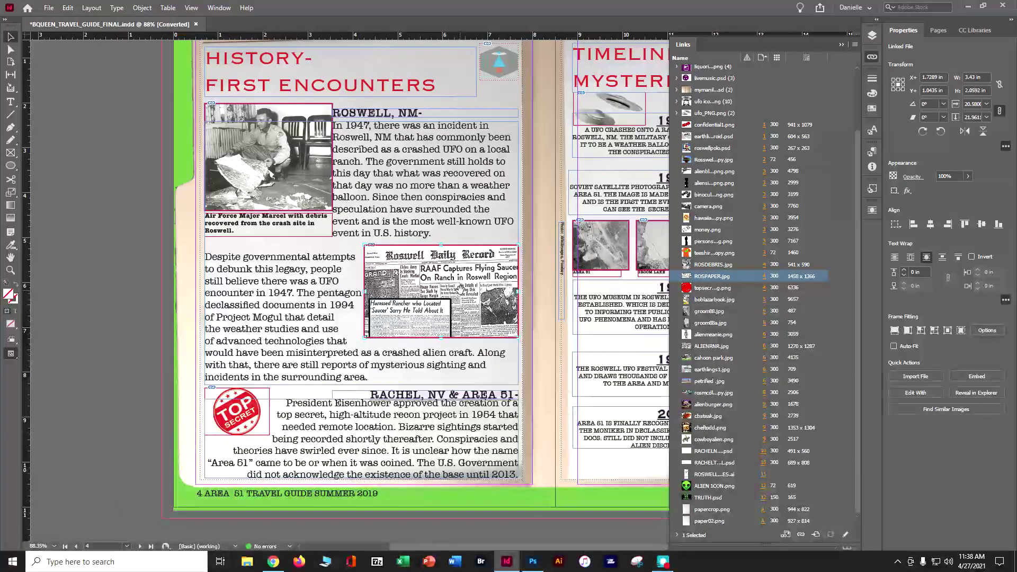
click(895, 332)
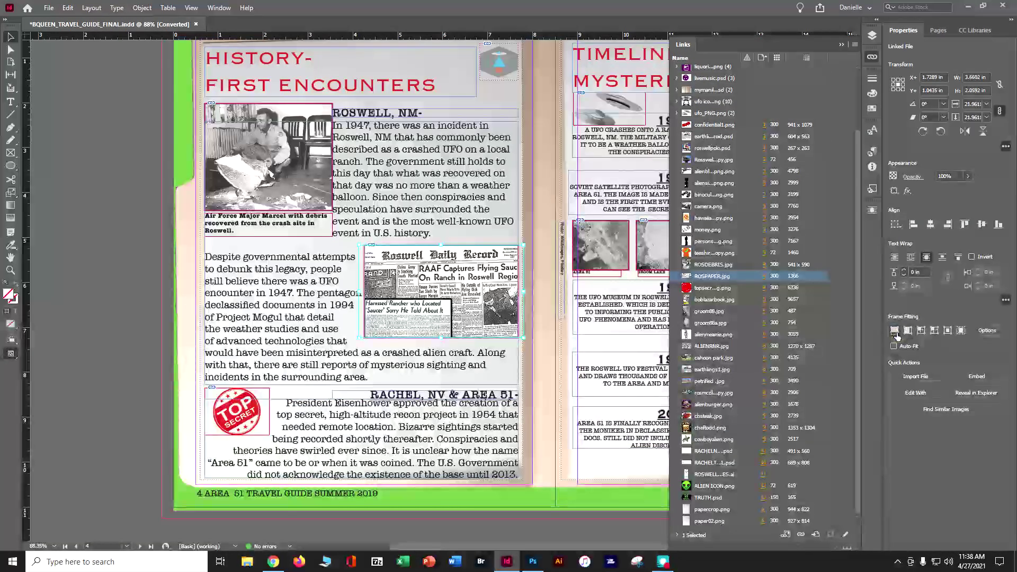
click(893, 346)
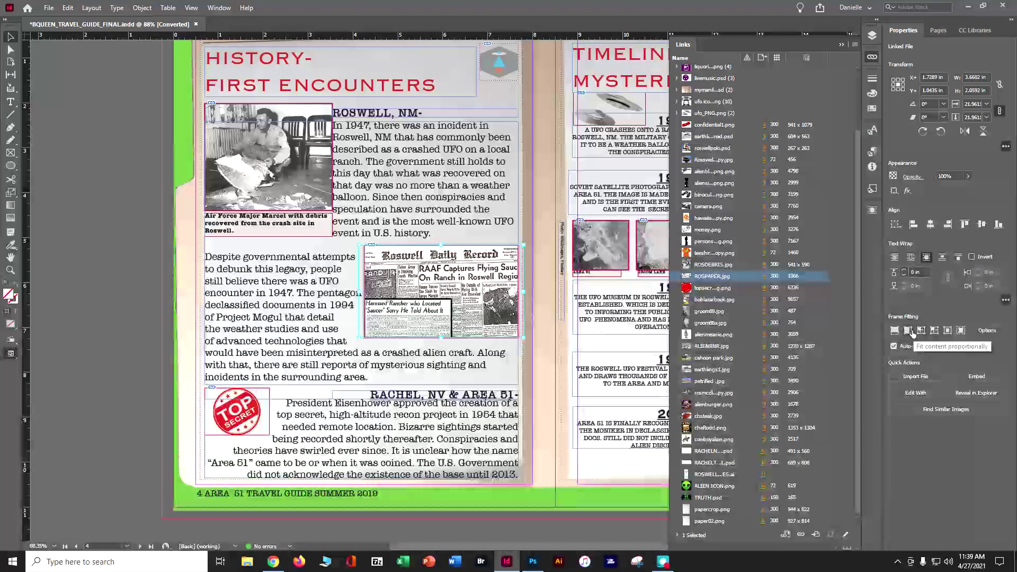
click(909, 331)
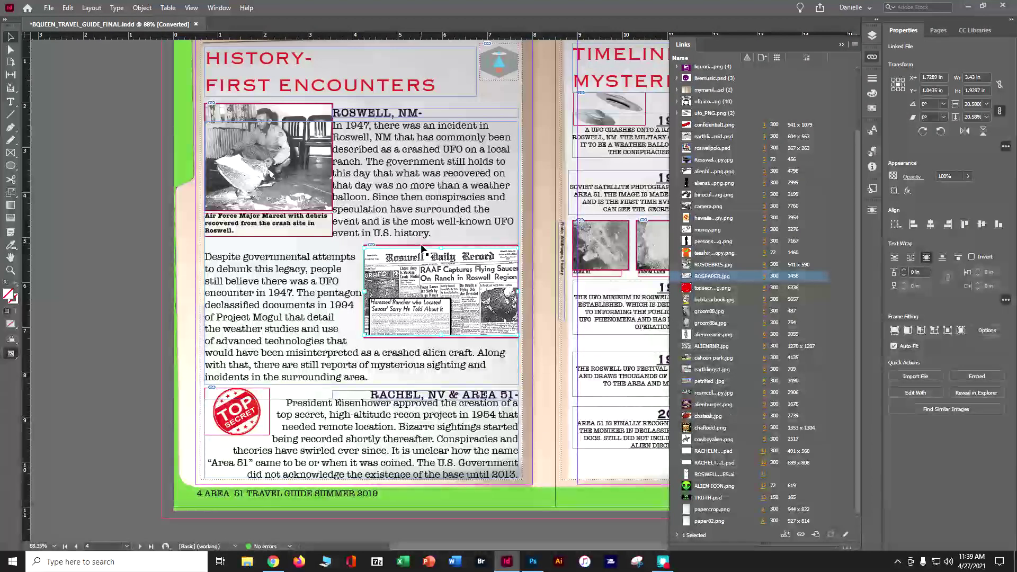
click(894, 330)
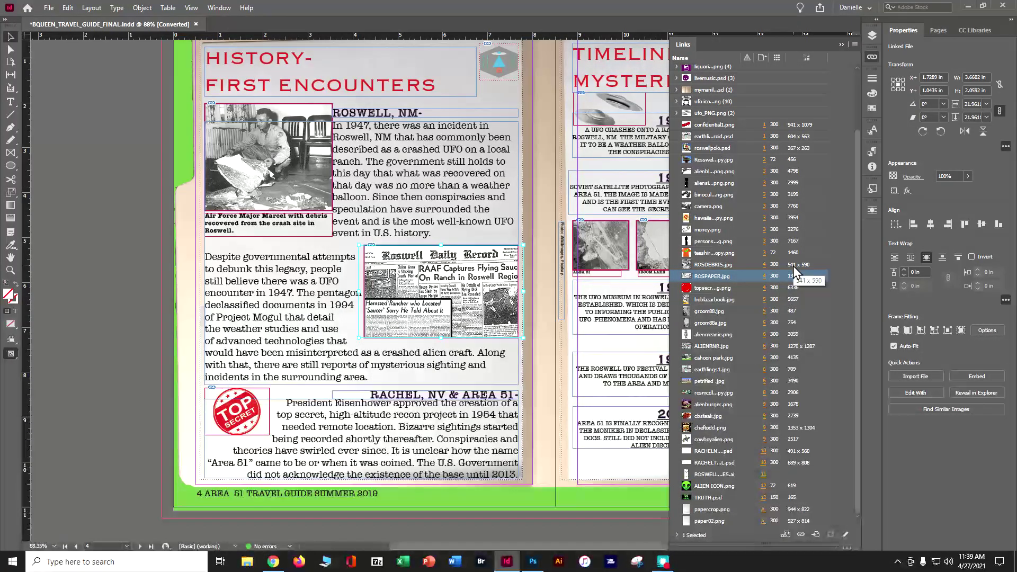
Expand the liquoricon.png links, go to the Big D's Downtown Dive instance and open it for editing in Photoshop.
click(675, 67)
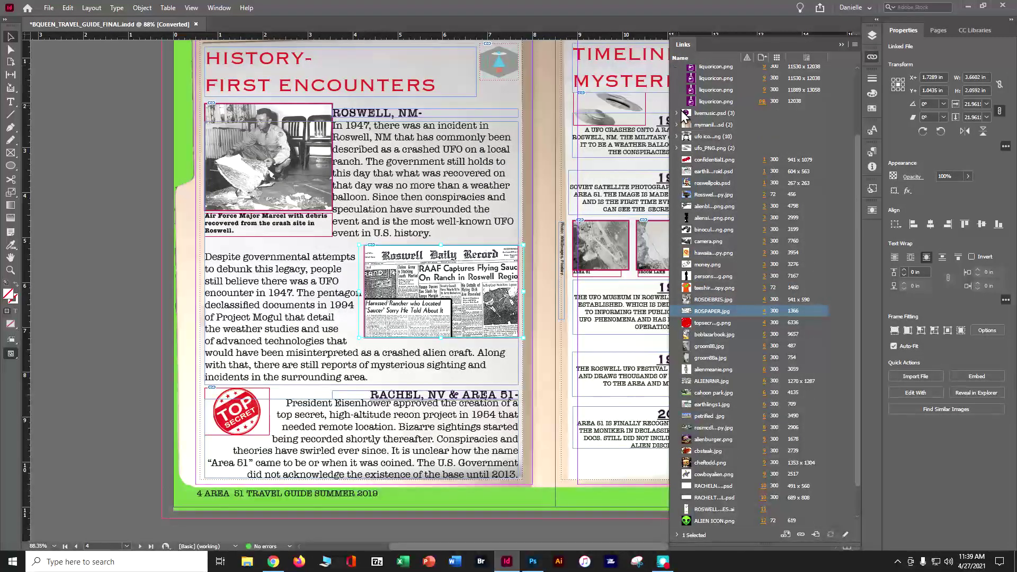
scroll(757, 127, up, 3)
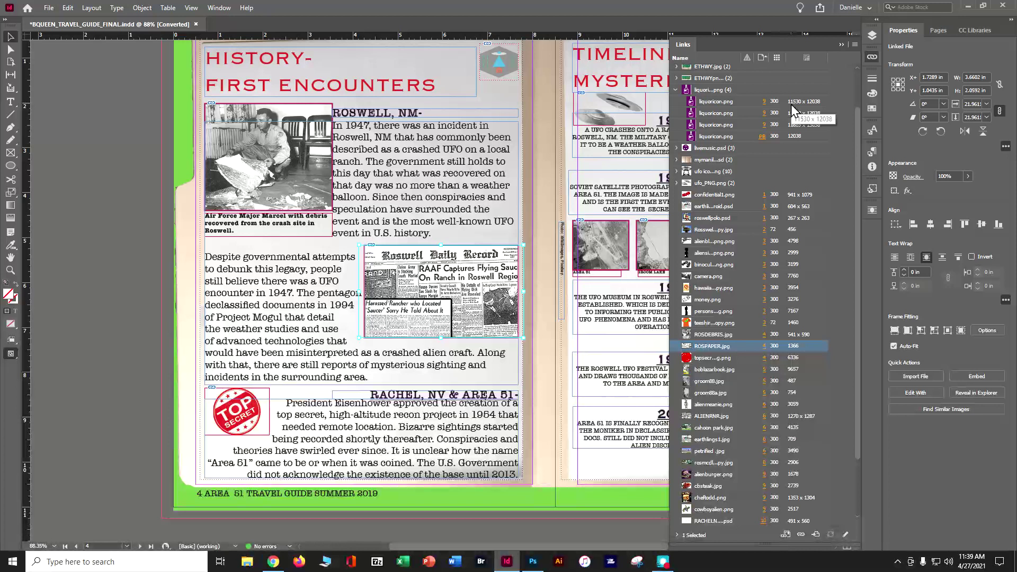
click(762, 102)
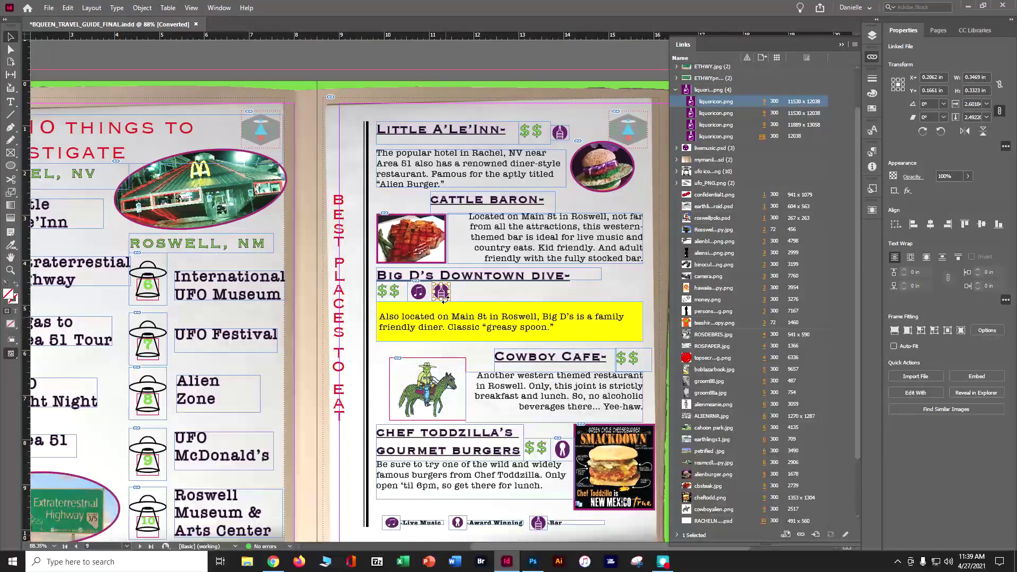
click(712, 90)
right_click(442, 291)
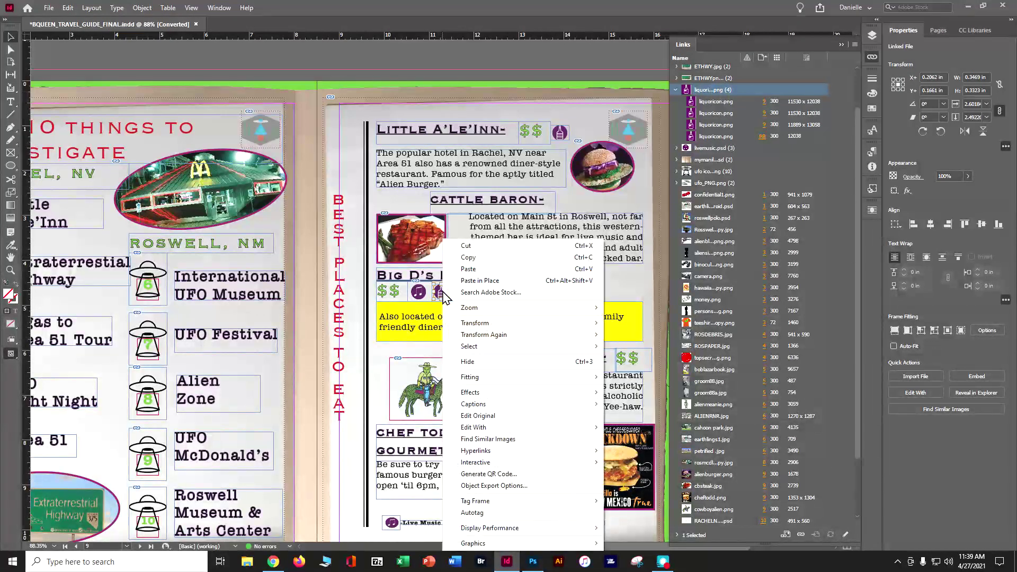
mouse_move(503, 382)
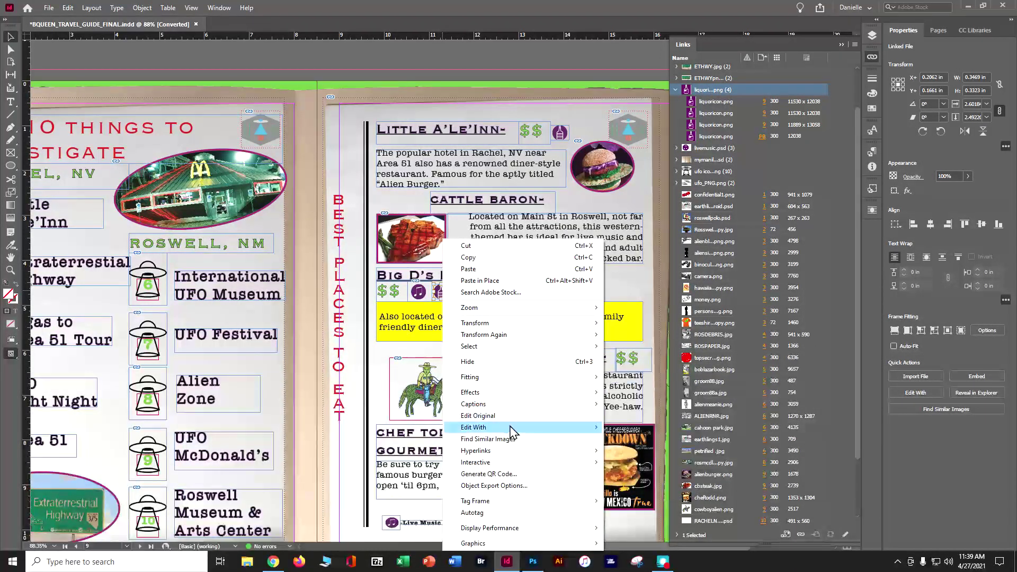
mouse_move(516, 428)
click(659, 451)
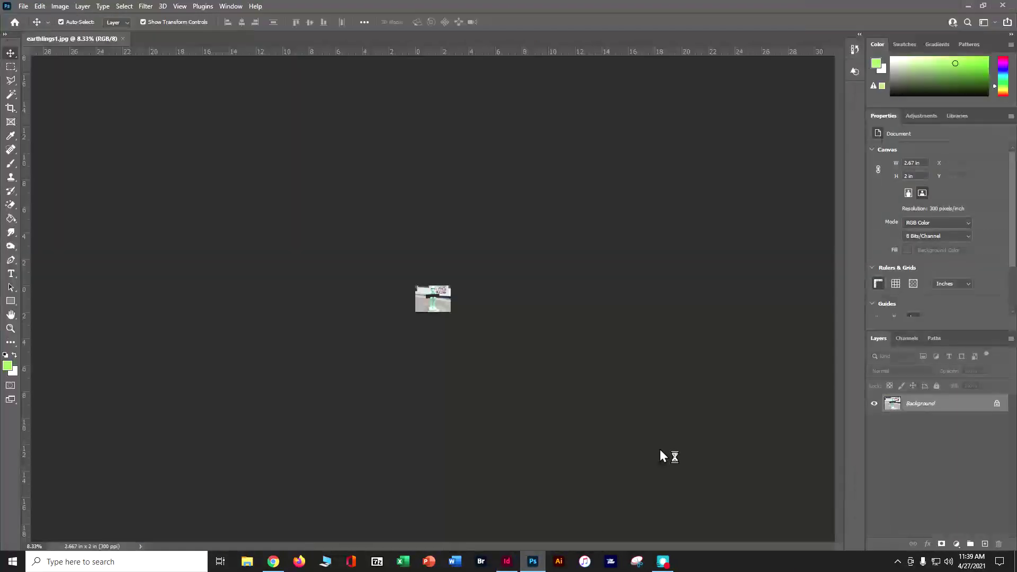
Resize liquoricon.png to 1 inch wide with proportions kept, and close the file with its changes saved.
click(61, 7)
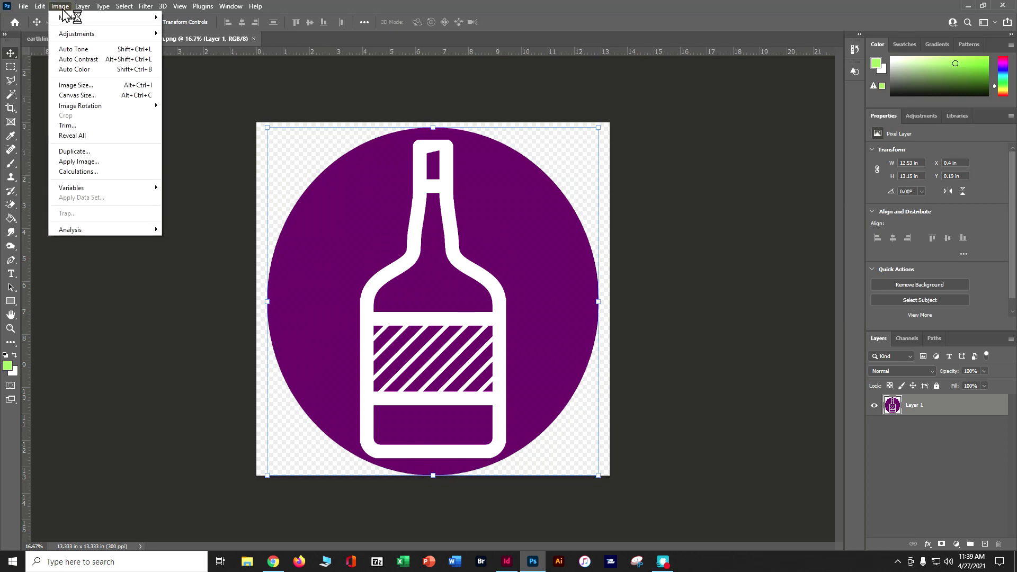
click(77, 85)
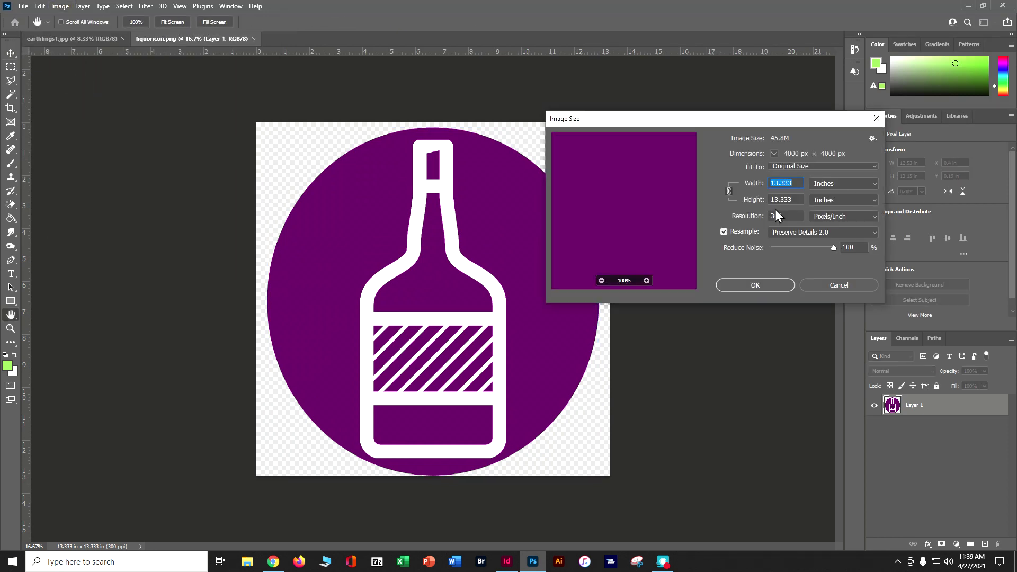
text(1)
click(729, 281)
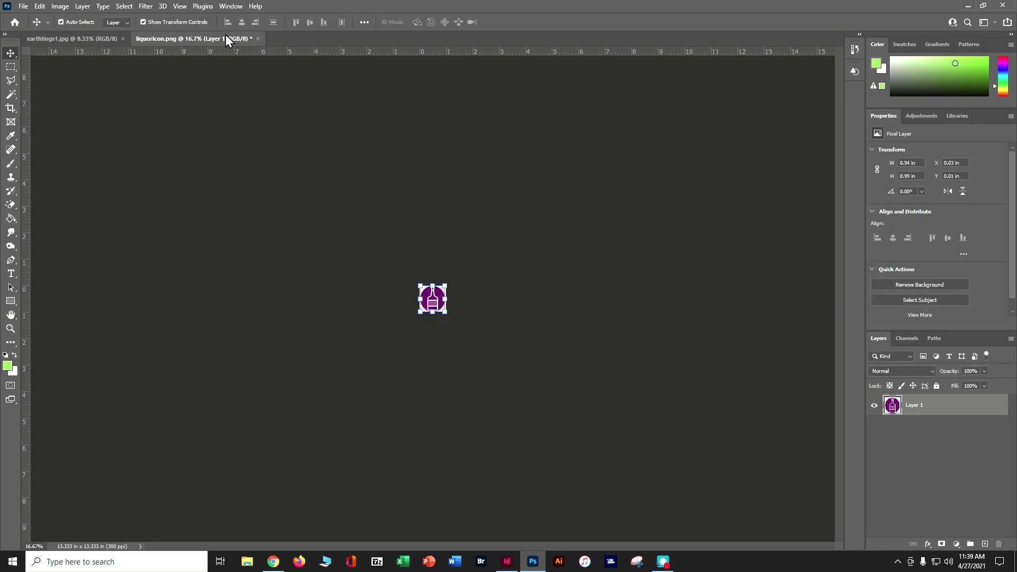
click(258, 39)
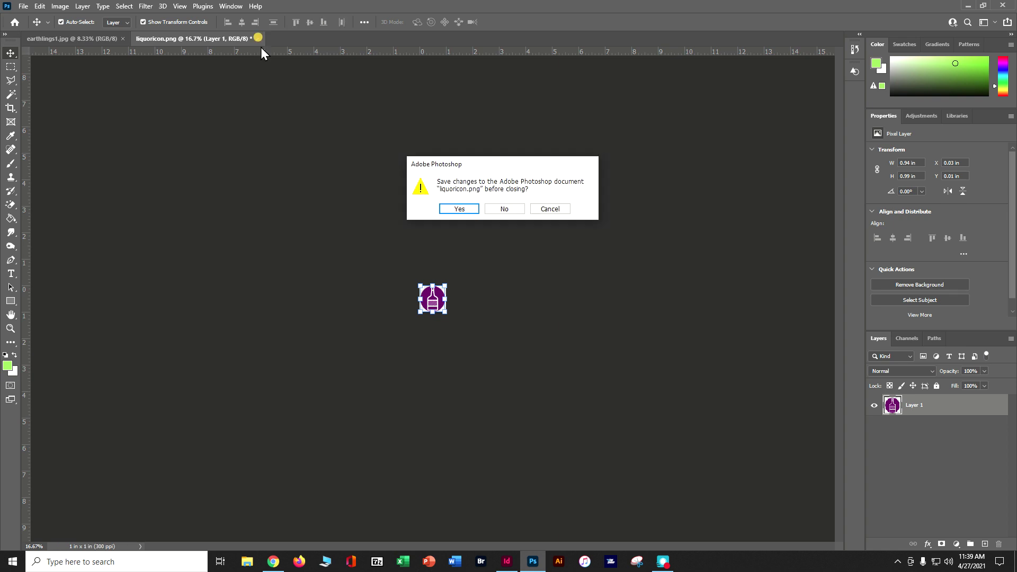
click(468, 210)
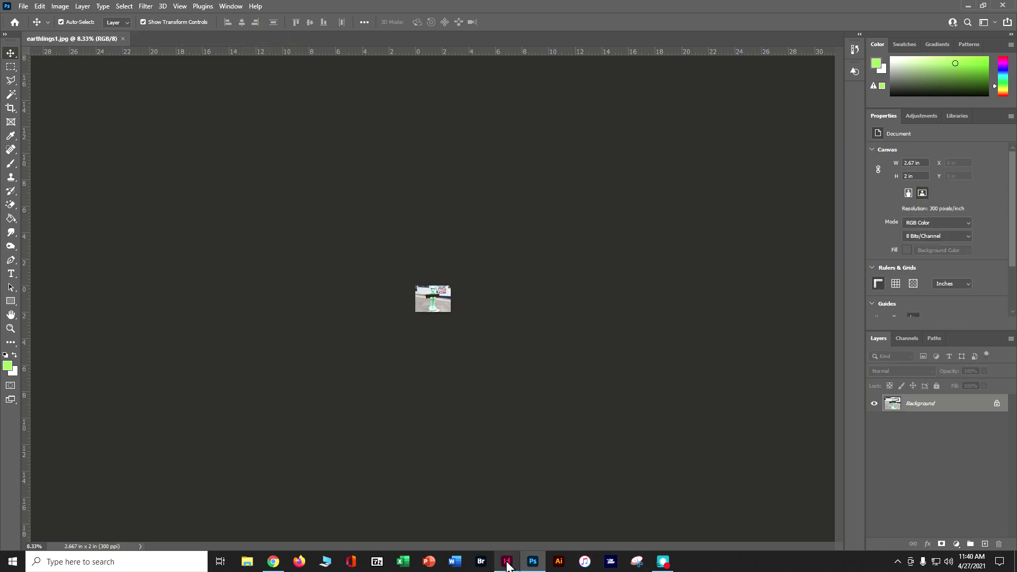
Switch to InDesign, turn on Auto-Fit for the Big D's Downtown Dive bottle icon and fill its frame proportionally.
click(507, 561)
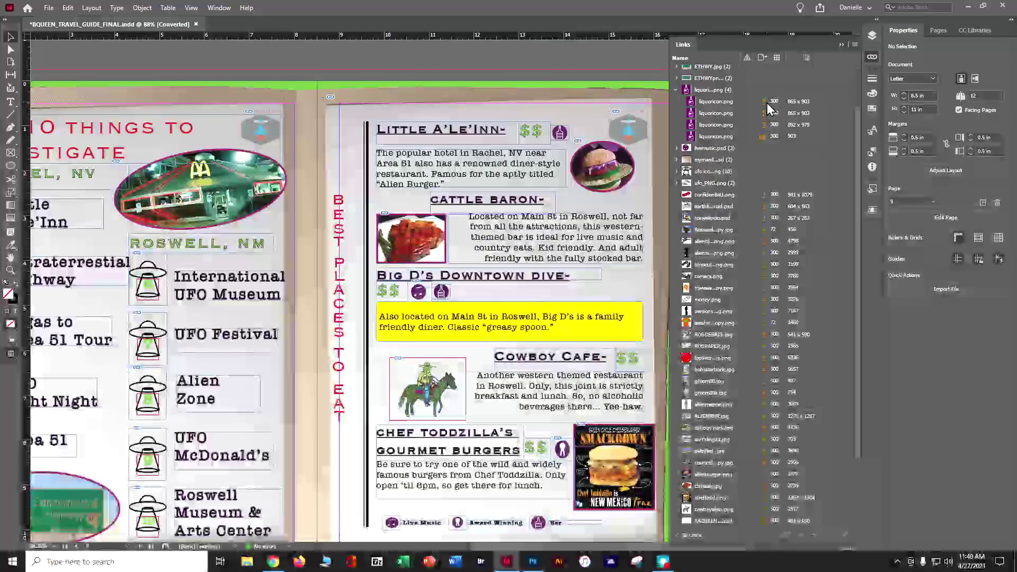
click(443, 296)
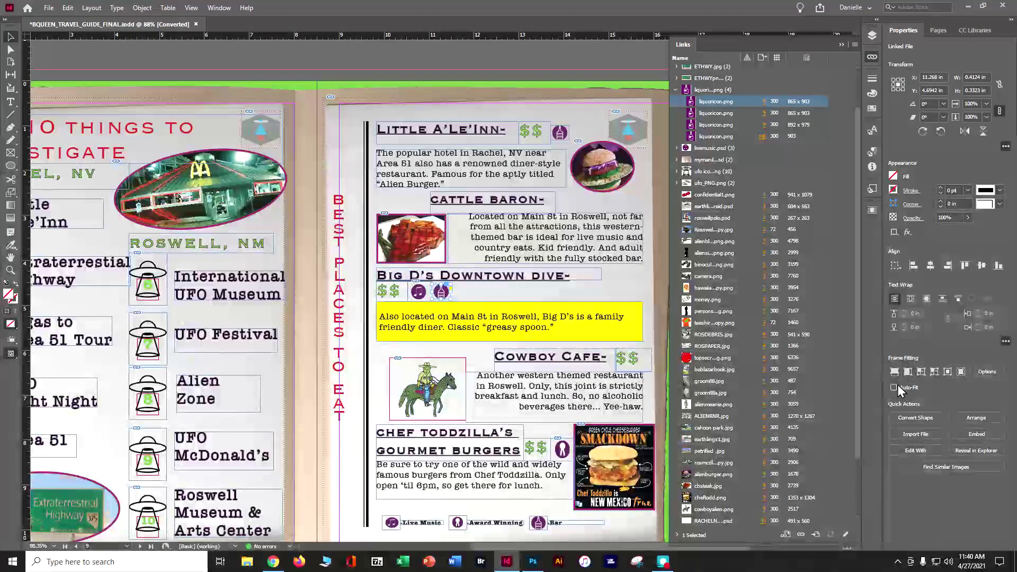
click(894, 387)
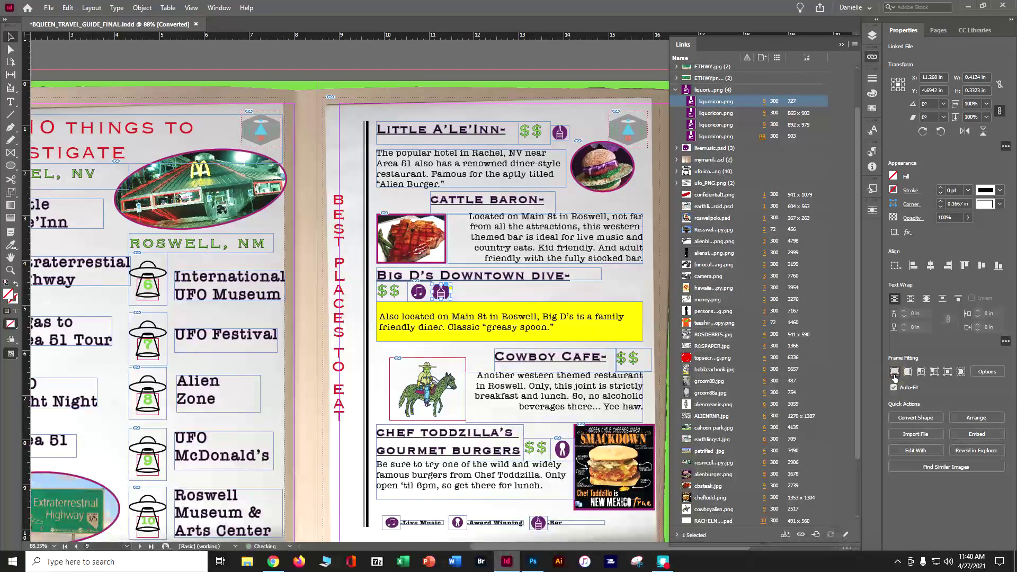
click(895, 375)
Examine the effective resolution of the grouped alien icon instances in the links list and collapse the group.
scroll(770, 161, up, 2)
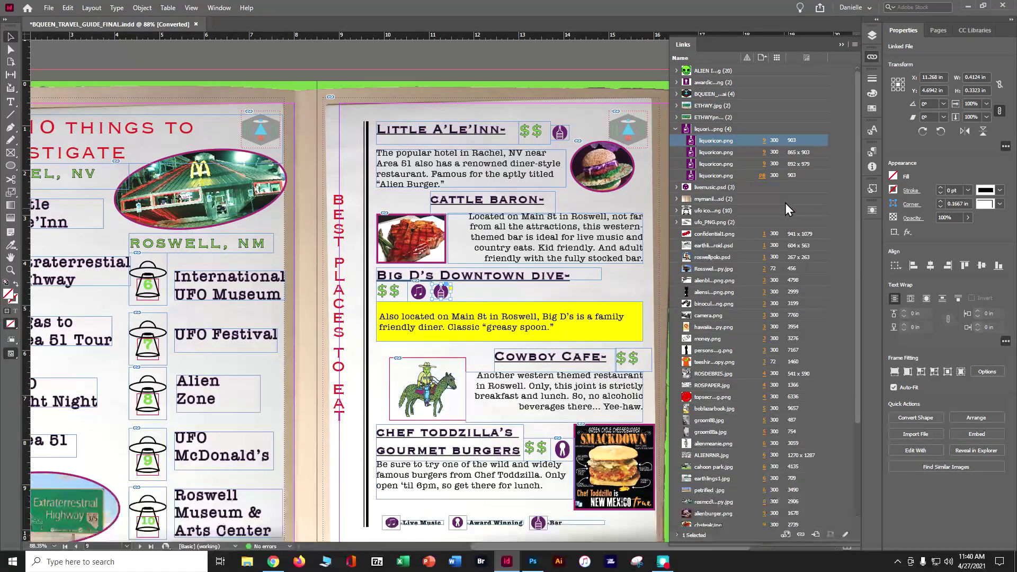
click(675, 71)
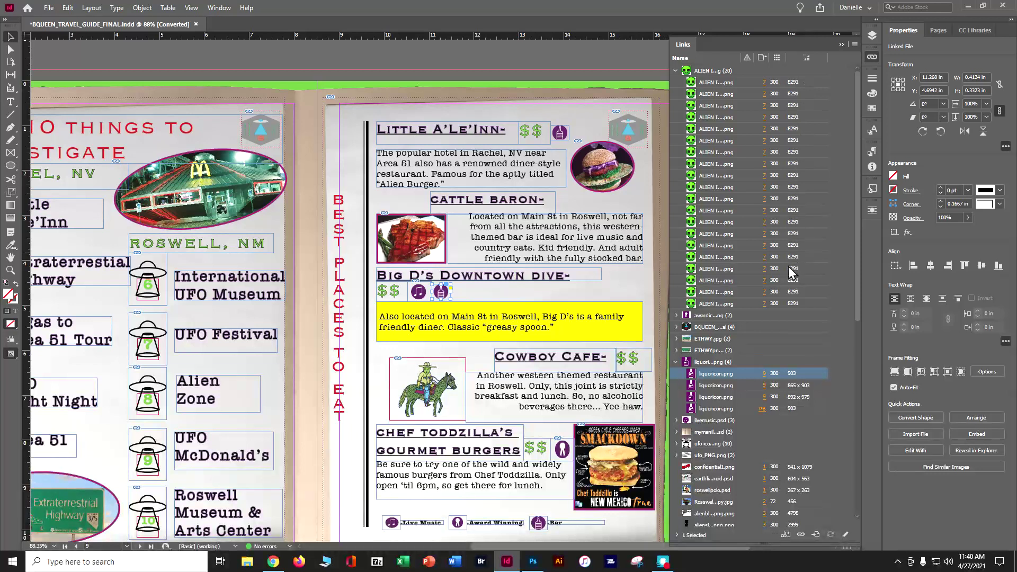
click(677, 71)
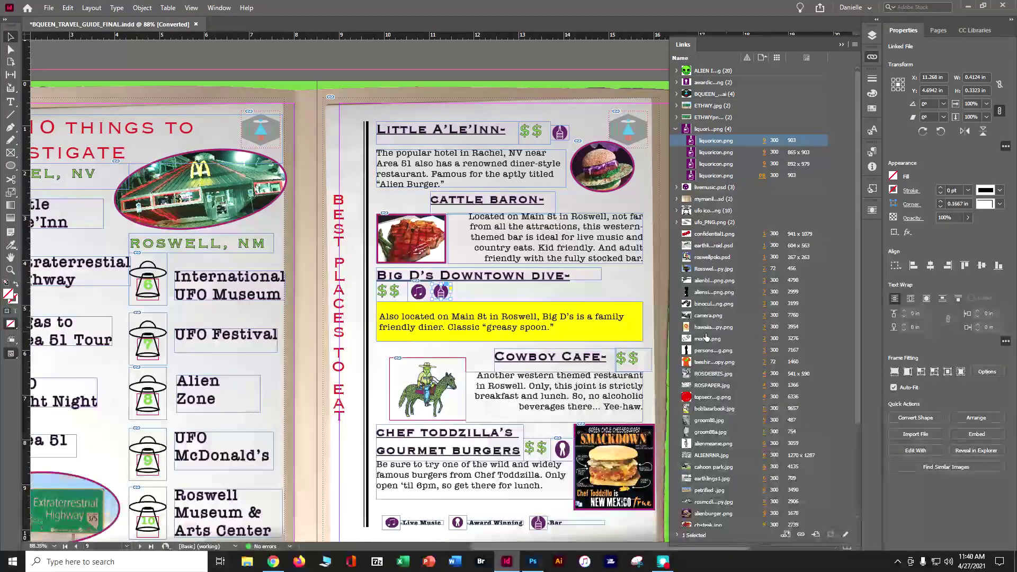
scroll(606, 273, down, 4)
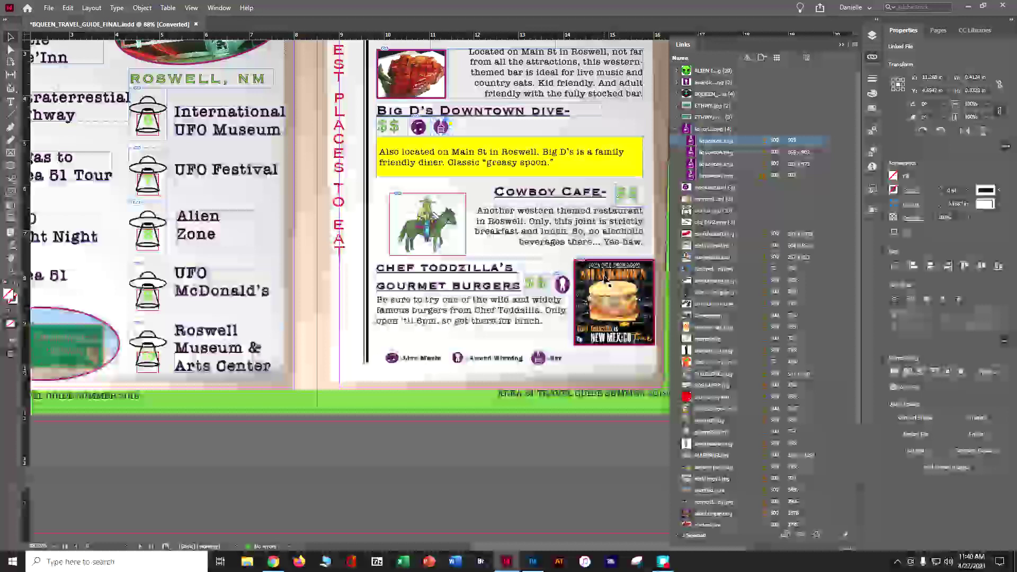
Hide the links and layers lists and review the travel guide's layout from the cover through What You'll Need to the Timeline spread.
click(867, 38)
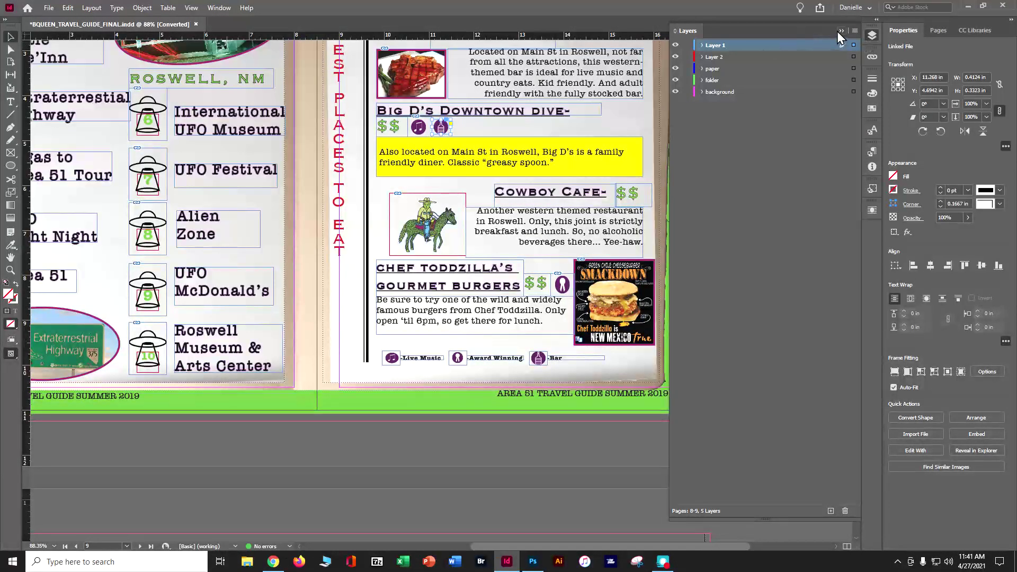
click(840, 31)
drag(850, 241, 840, 83)
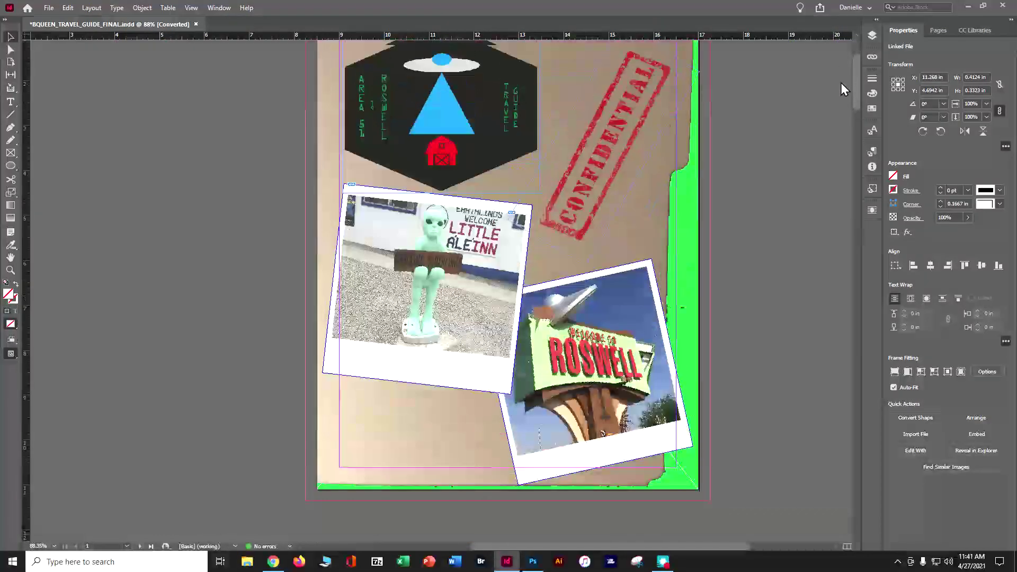
scroll(803, 246, up, 2)
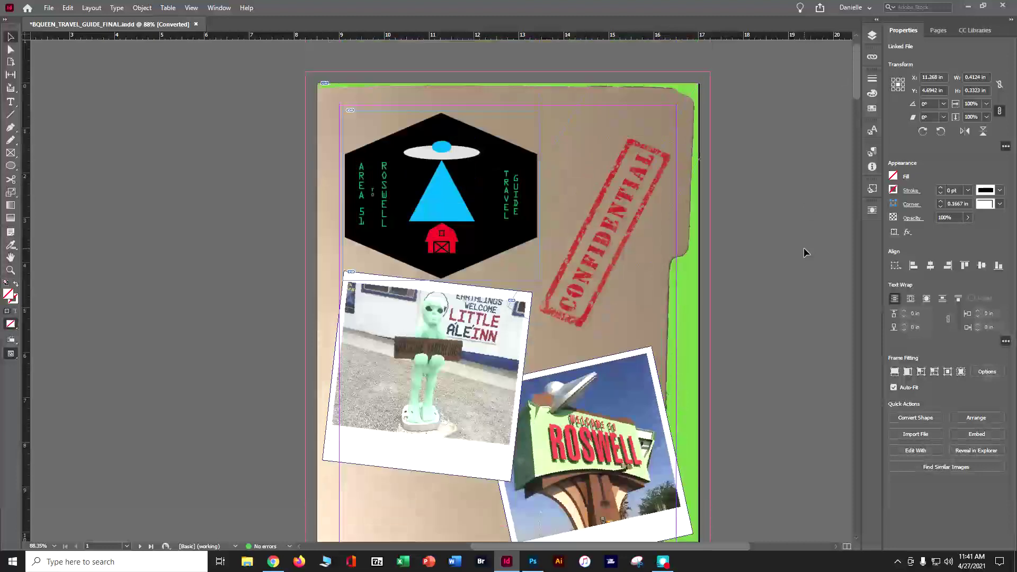
drag(857, 87, 855, 138)
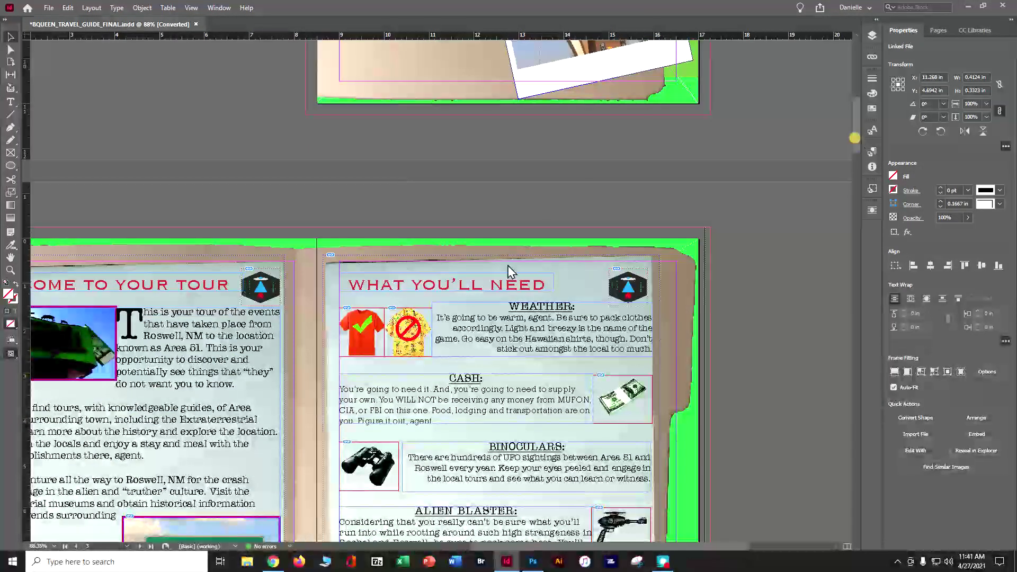
scroll(730, 340, down, 4)
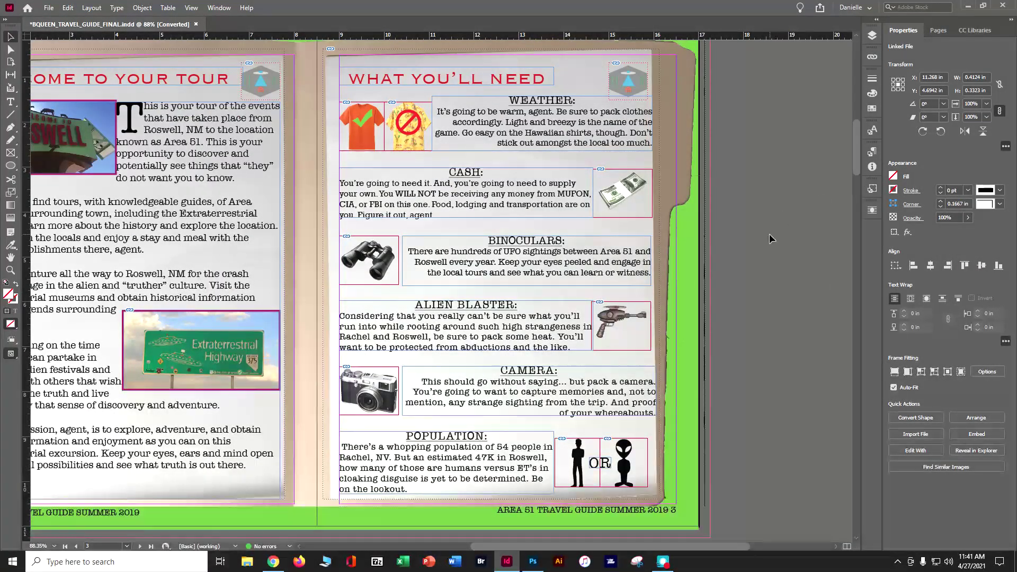
scroll(768, 238, down, 3)
scroll(702, 320, down, 5)
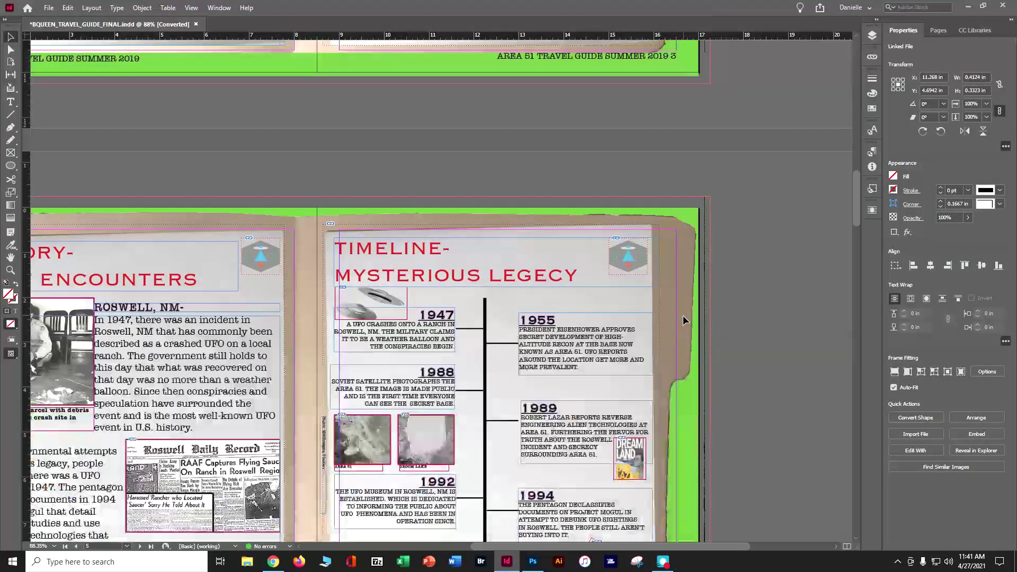
scroll(682, 316, down, 2)
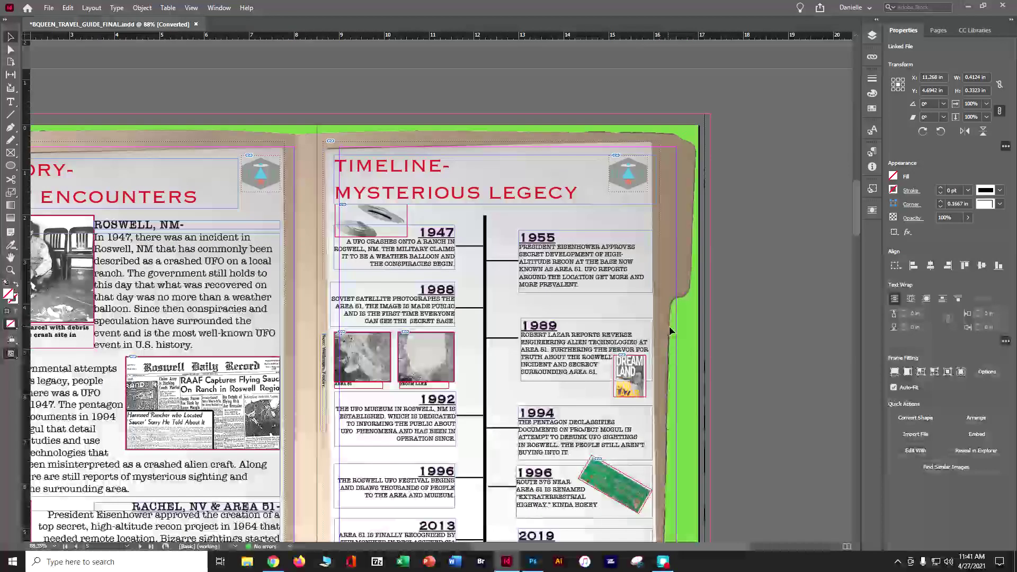